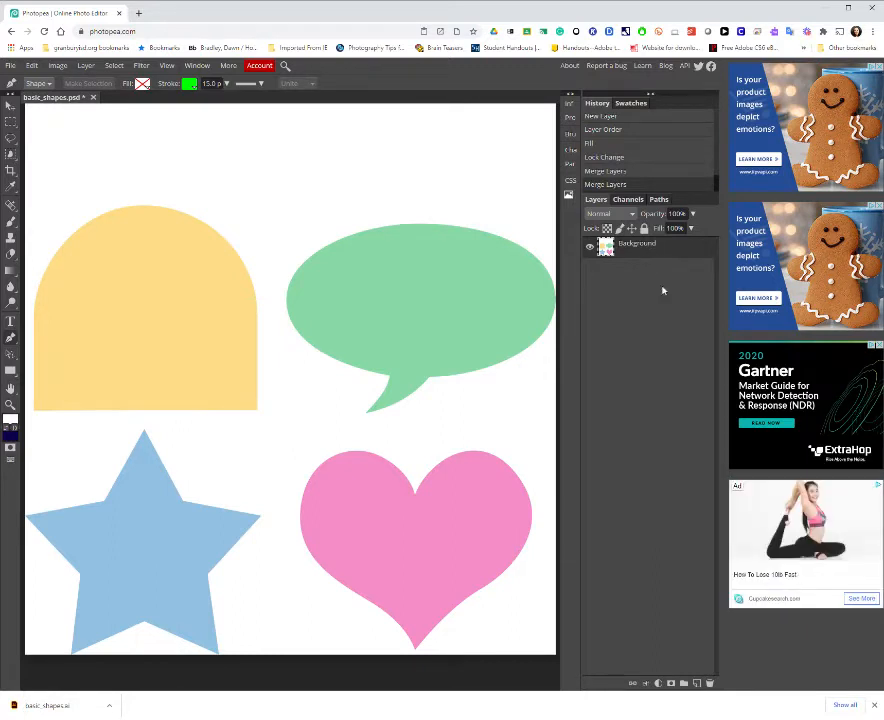
- Lock the Background layer and draw an open zigzag of six straight segments with the Pen tool in the blank area above the yellow arch
click(644, 228)
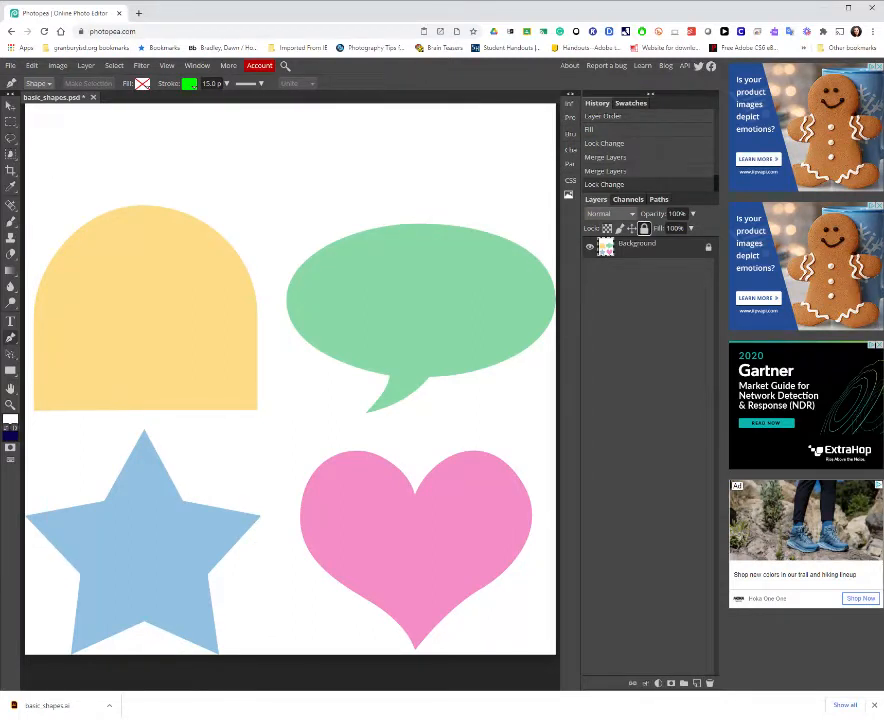
click(48, 167)
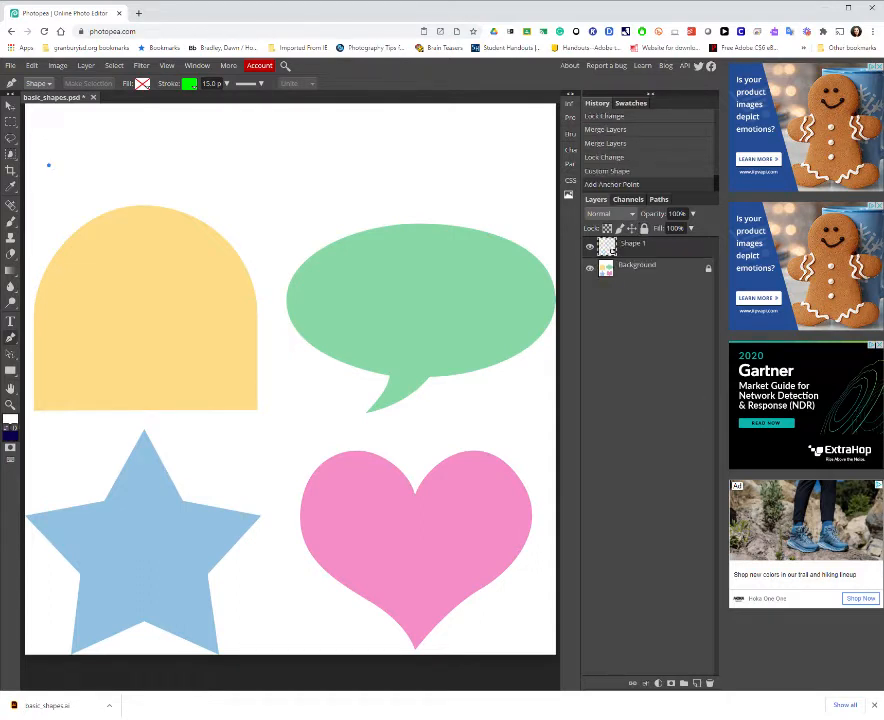
click(77, 129)
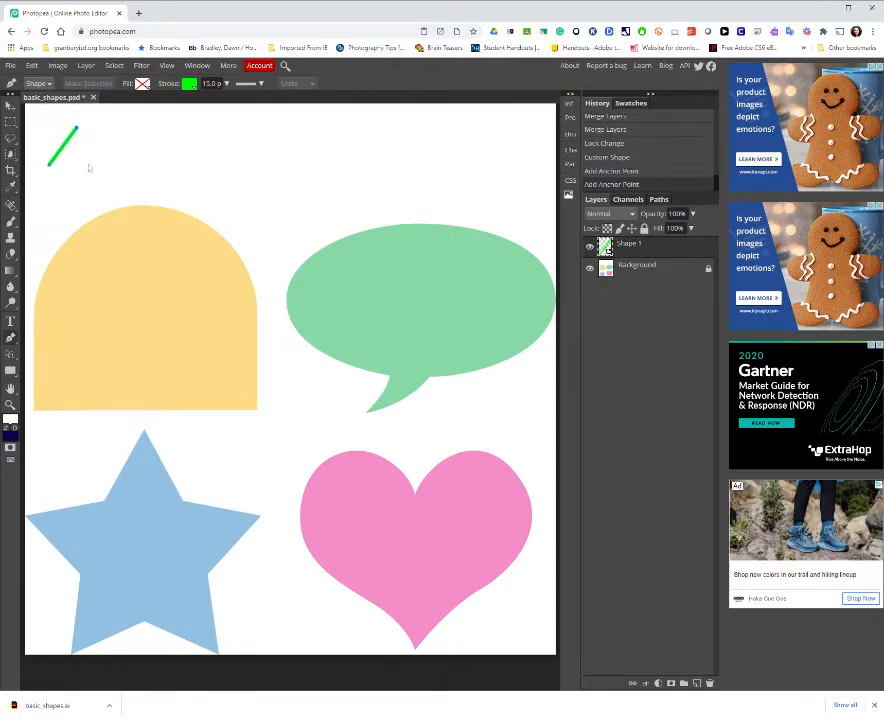
click(88, 166)
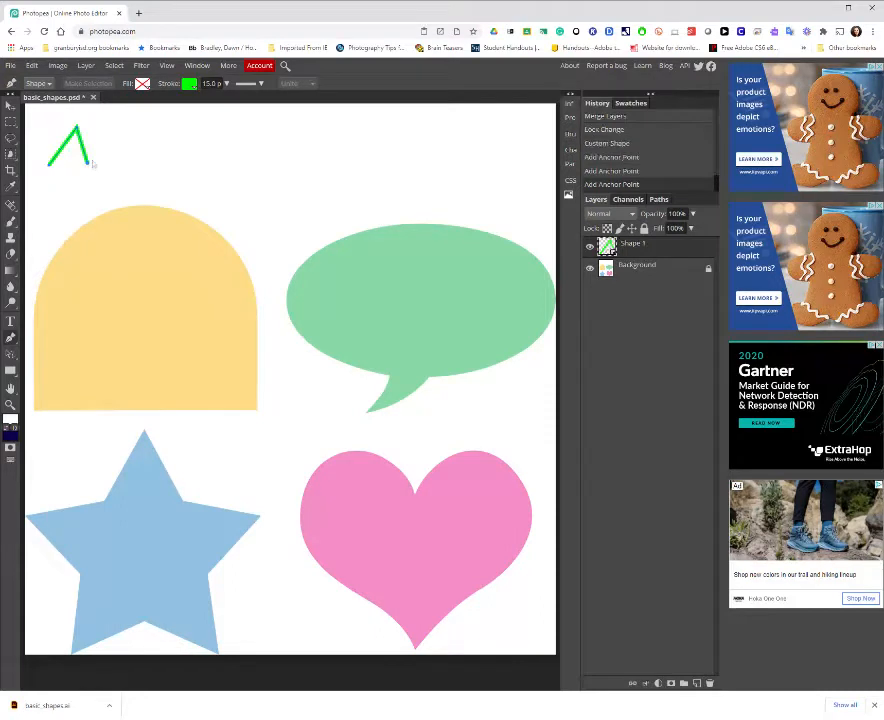
click(111, 128)
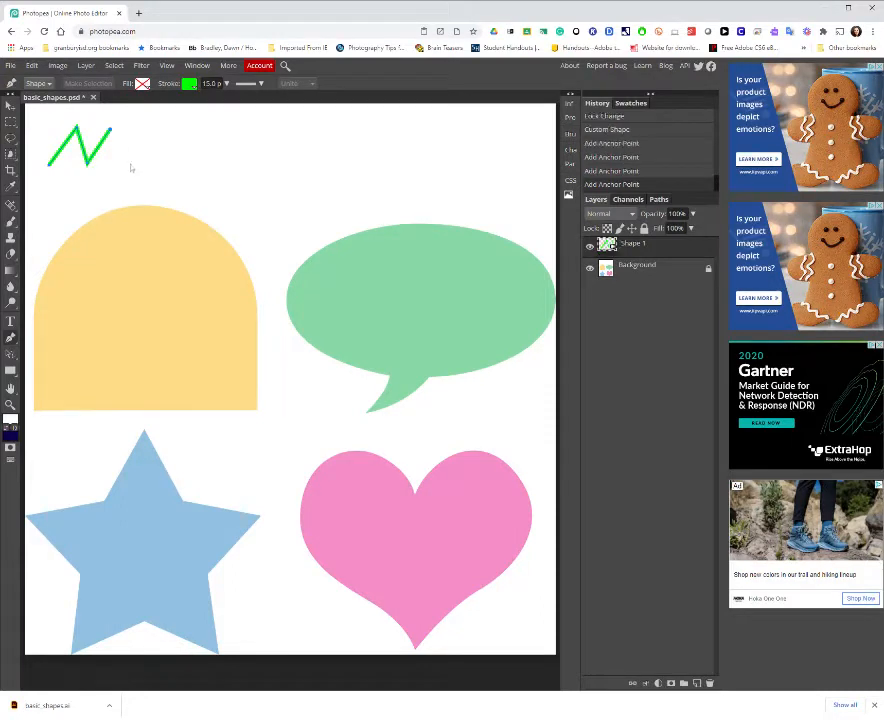
click(130, 163)
click(148, 128)
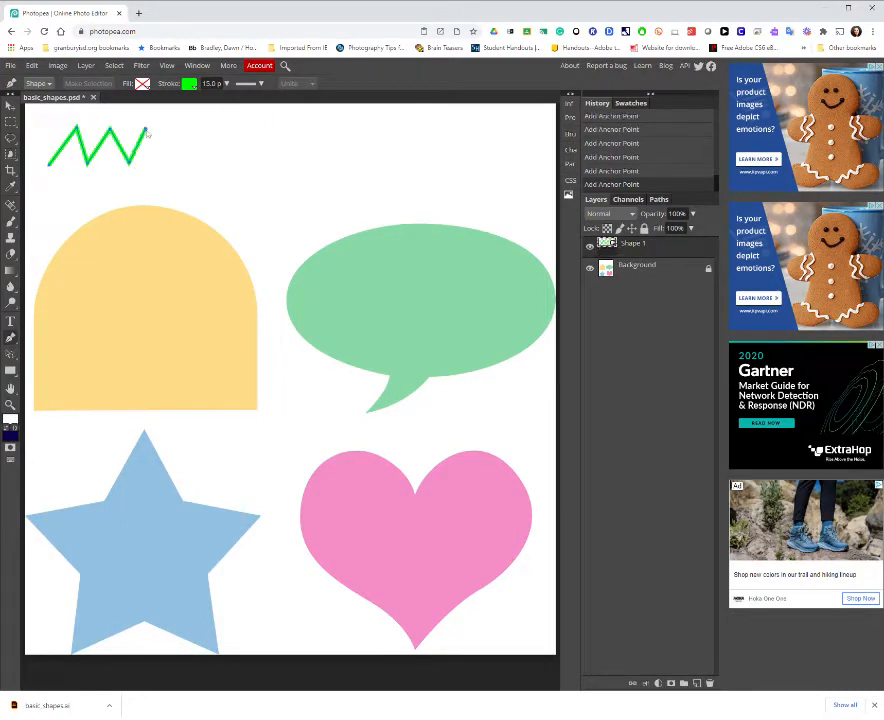
click(160, 166)
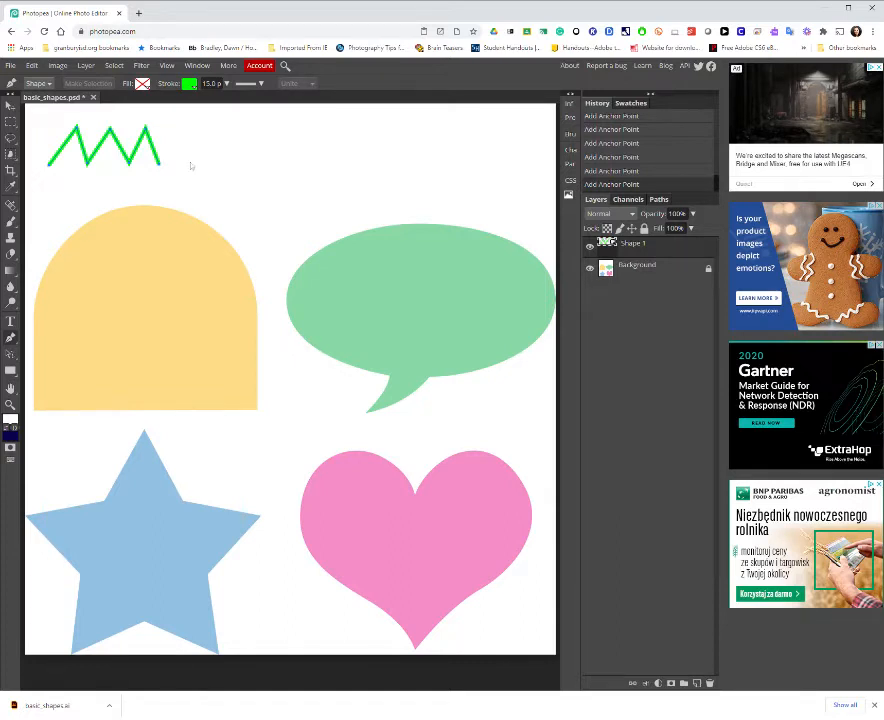
- Start a separate pen path beside the zigzag with a straight segment, a rounded upward hump and another straight segment
click(188, 163)
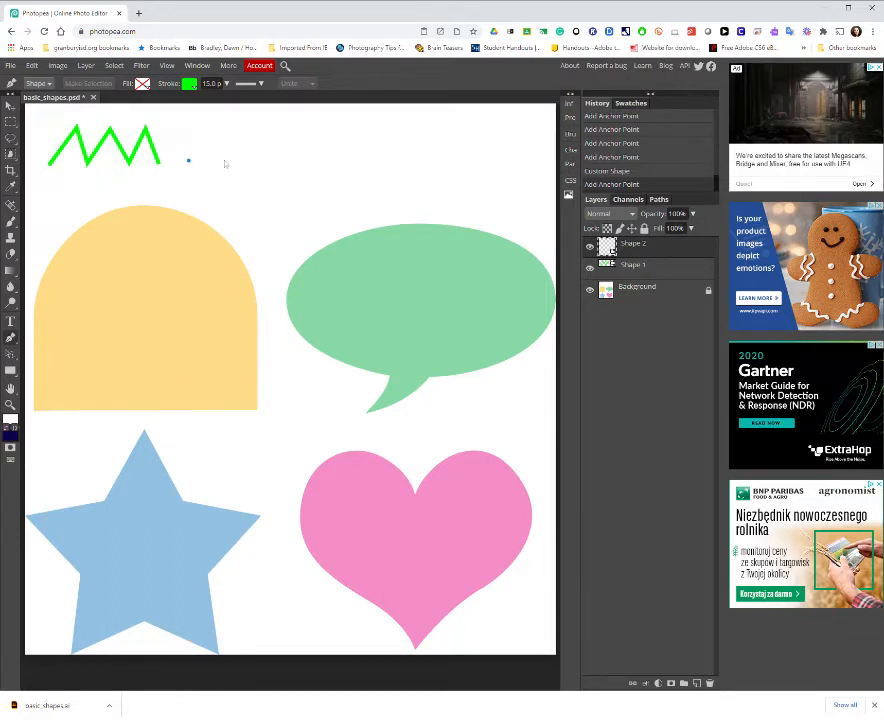
click(225, 163)
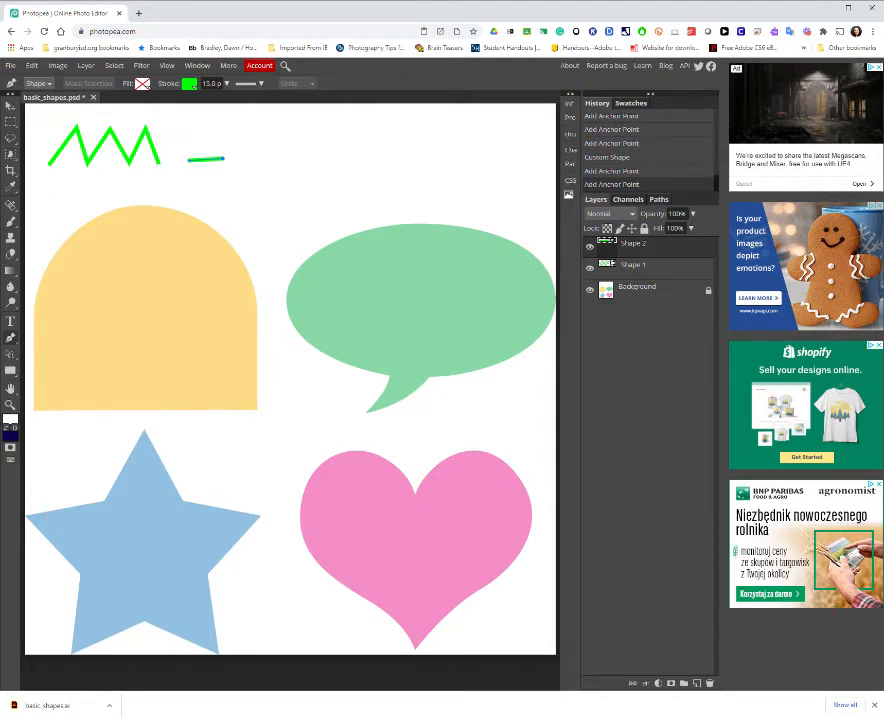
click(238, 125)
drag(240, 129, 266, 129)
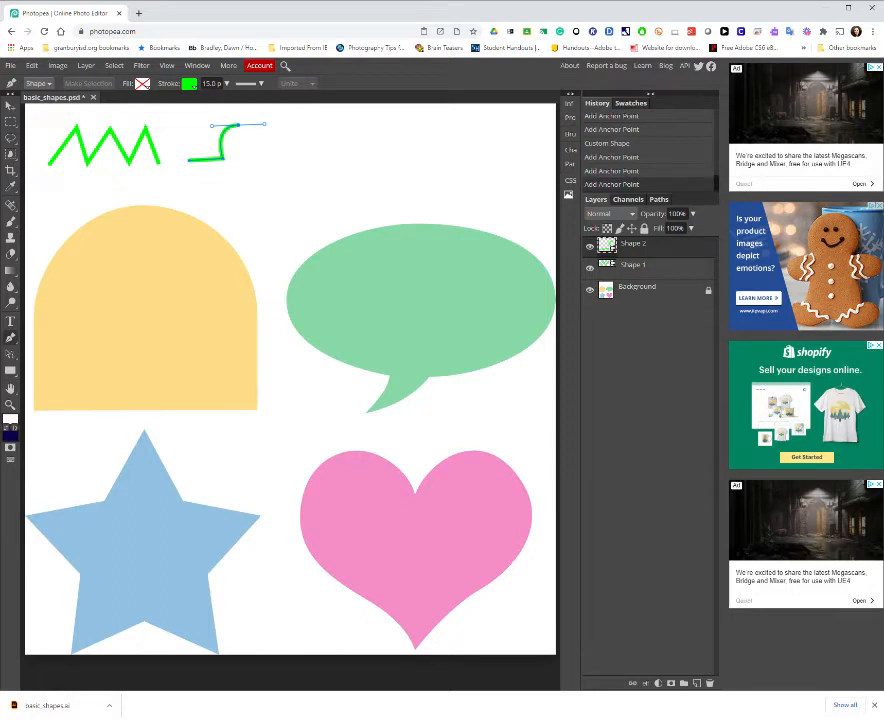
click(255, 157)
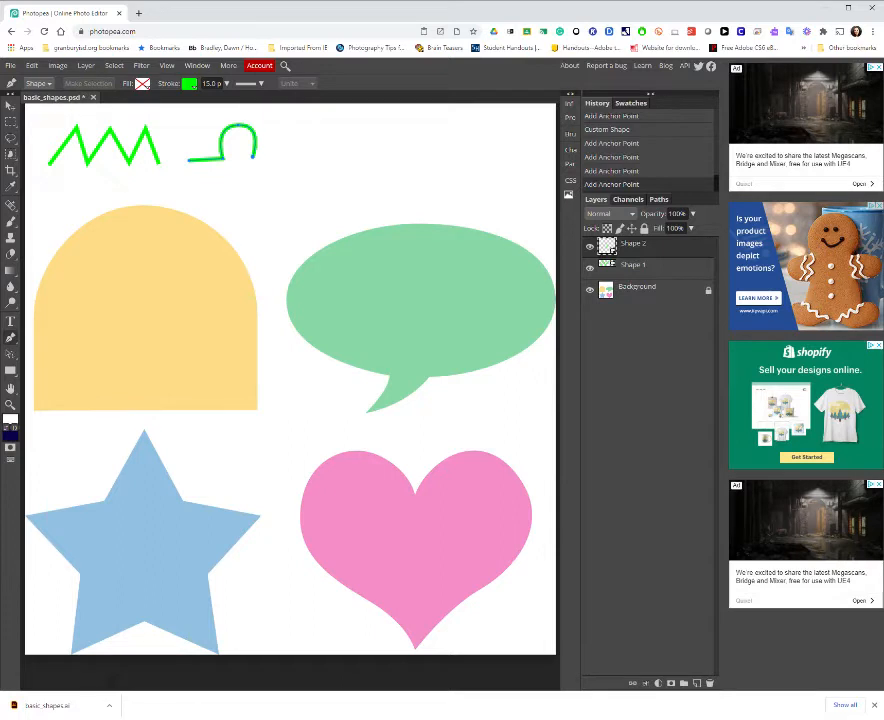
click(283, 158)
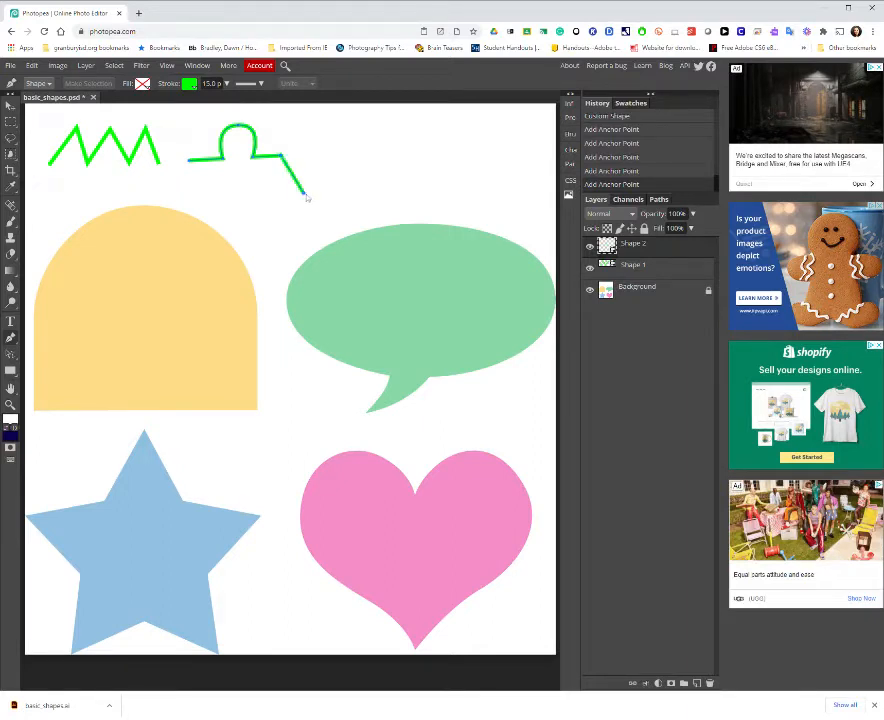
- Extend the path with a curved dip that flows into a taller curved hump, followed by a short horizontal straight segment
drag(304, 194, 337, 194)
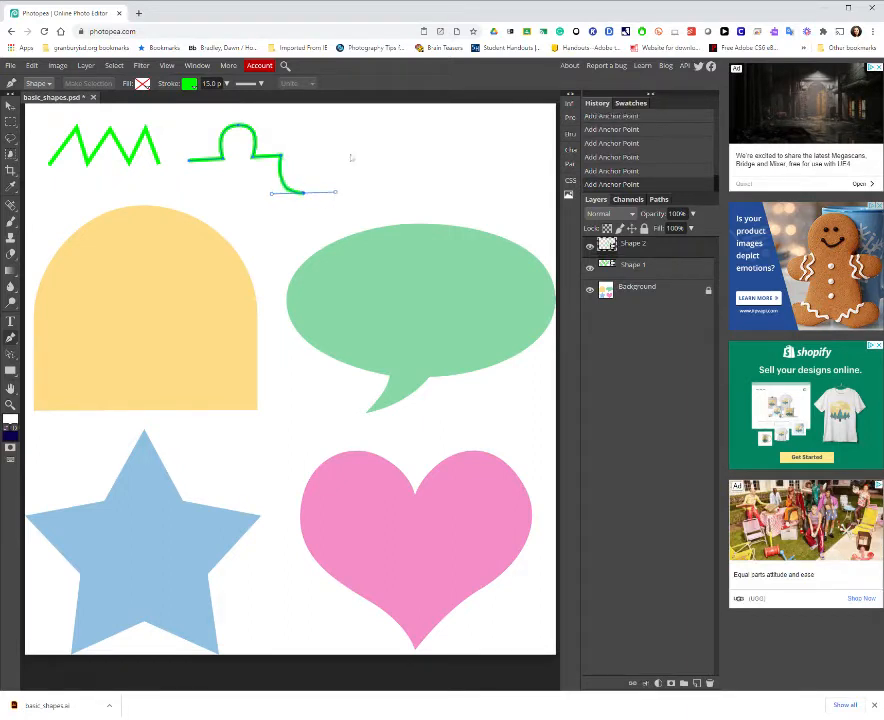
drag(361, 119, 401, 119)
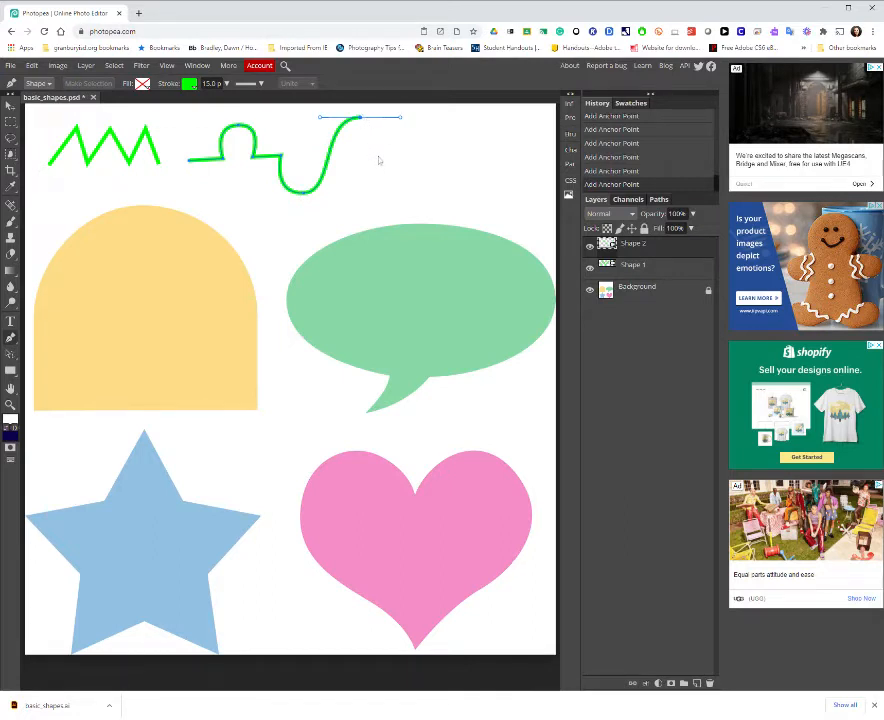
click(379, 159)
click(414, 156)
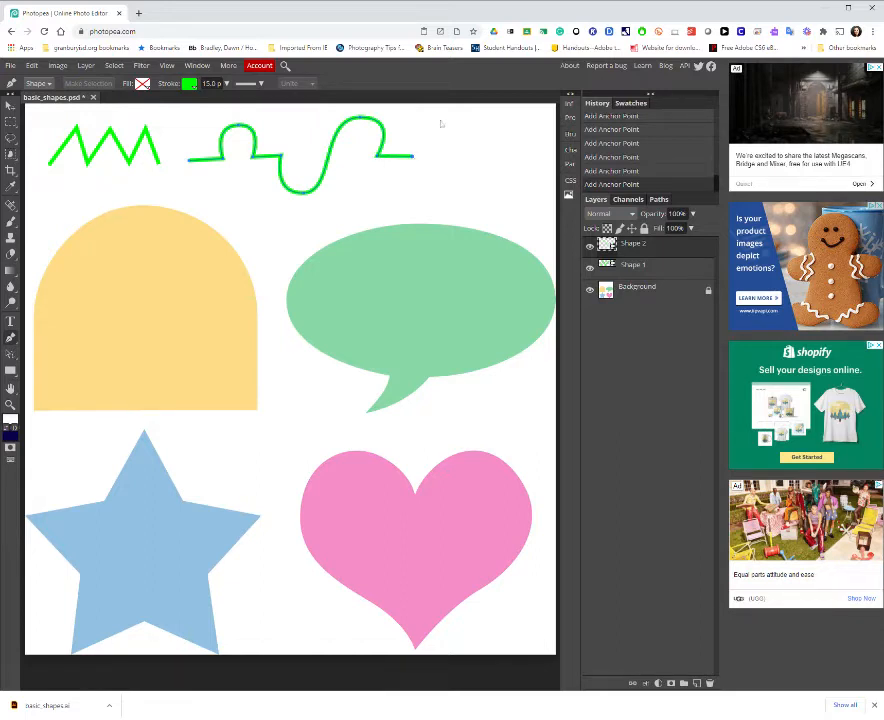
- Add an upward curve to the path, remove its outgoing direction handle, and end with a straight segment going down
drag(436, 120, 473, 122)
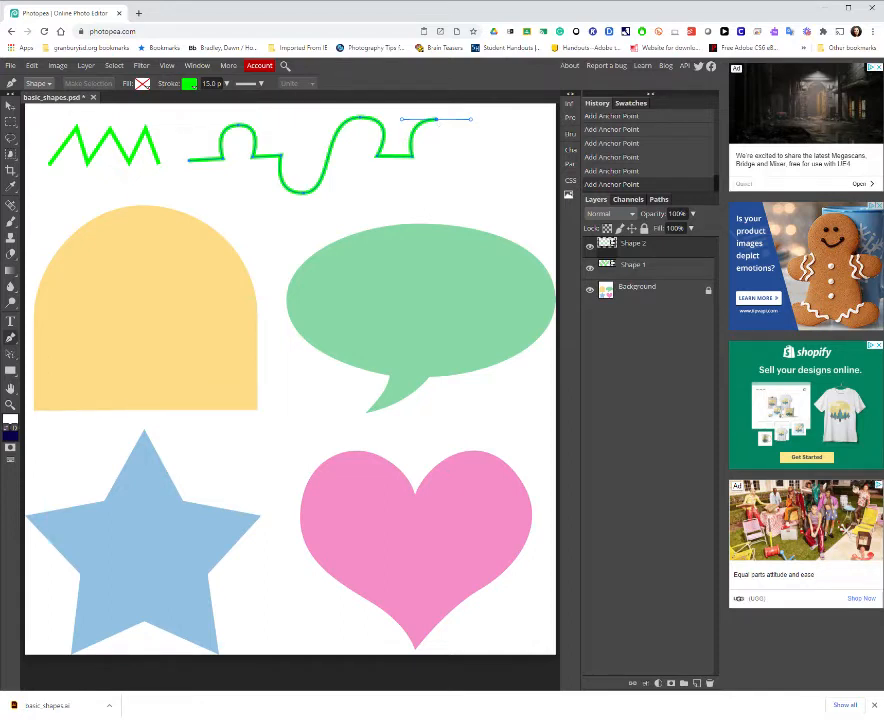
alt+click(437, 120)
click(433, 189)
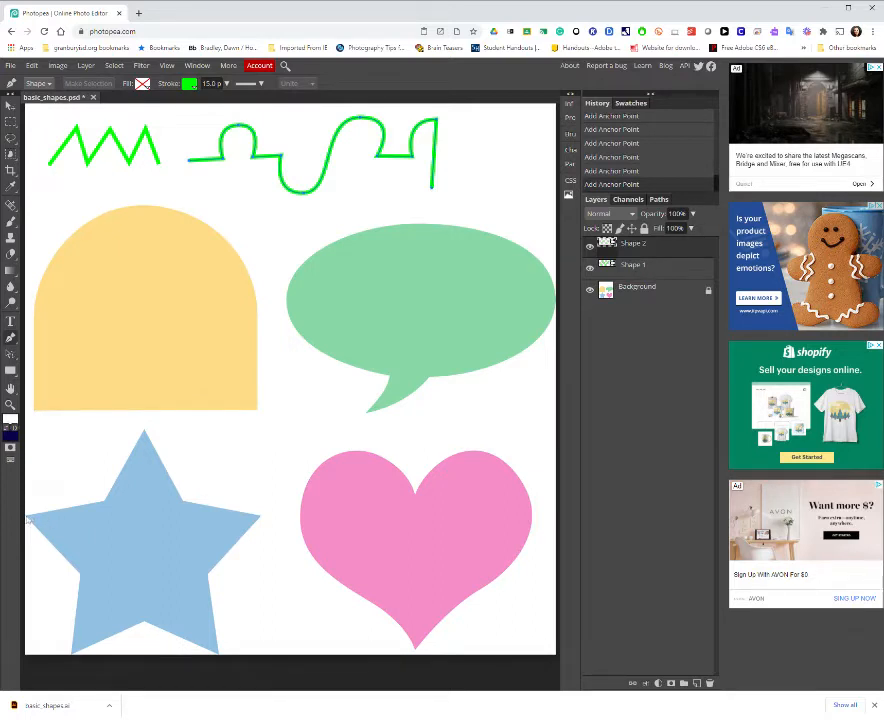
- Trace the blue star with straight pen segments on all ten corners, starting from its left tip, and close the path
drag(28, 518, 27, 517)
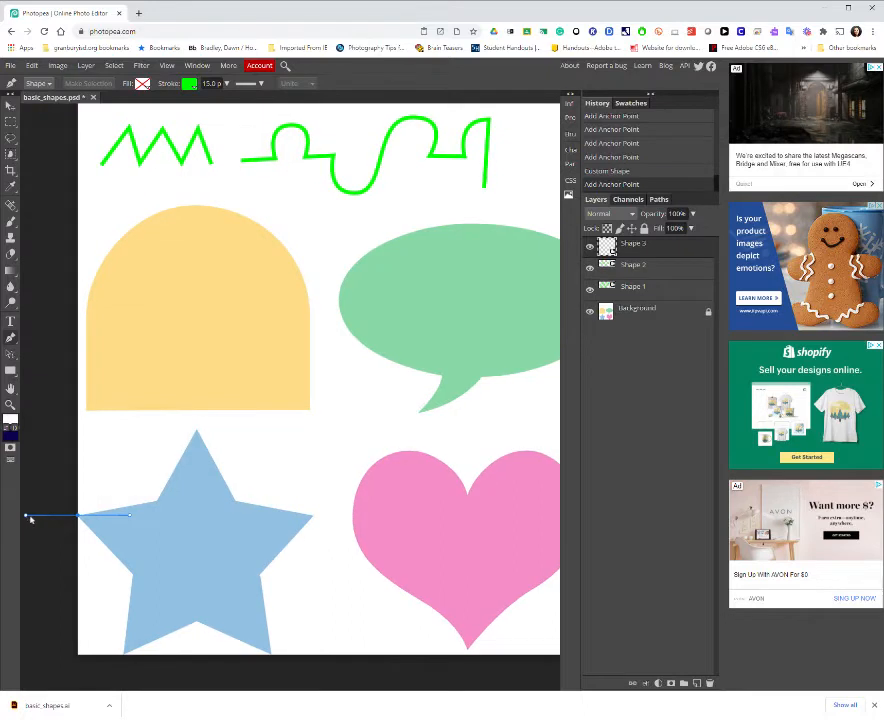
key(ctrl+z)
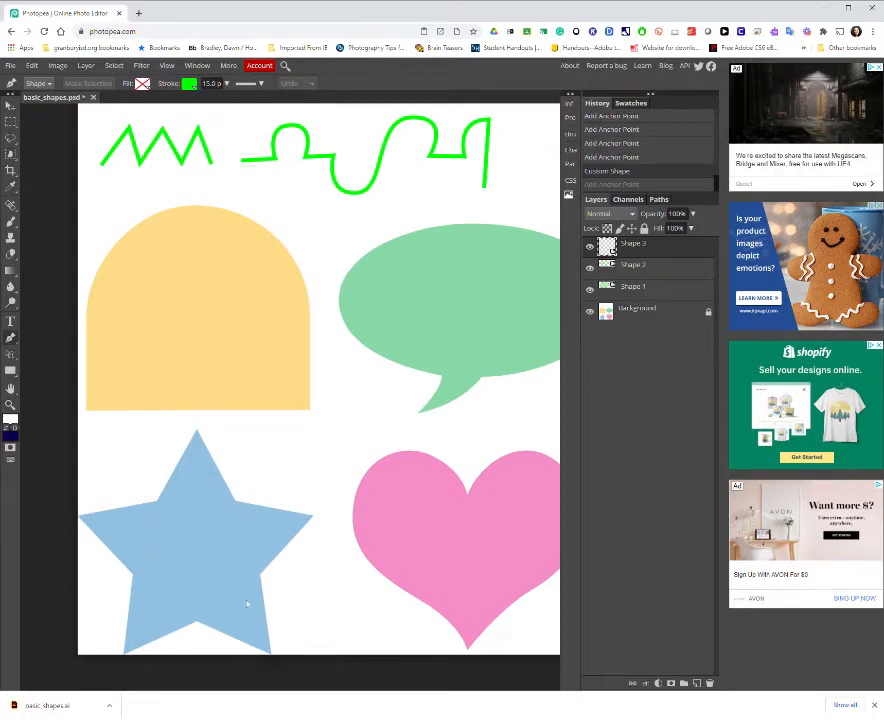
scroll(246, 604, down, 2)
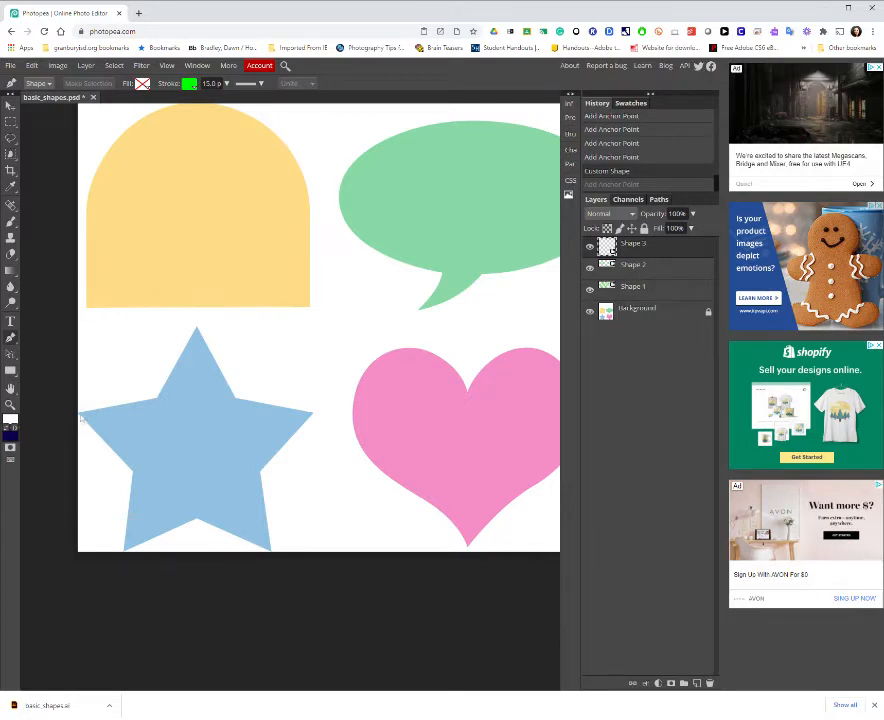
click(81, 416)
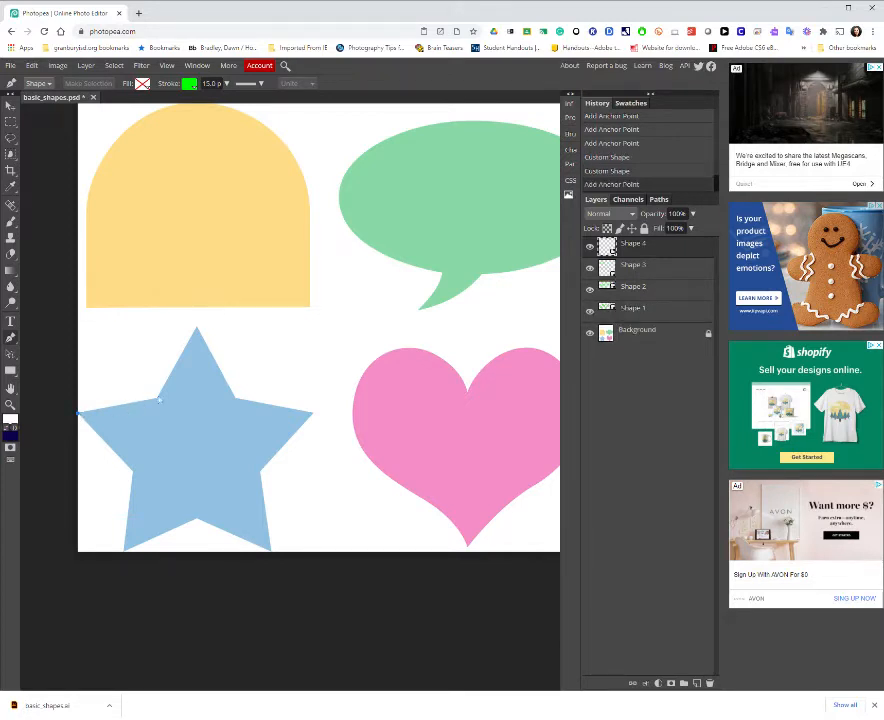
click(158, 402)
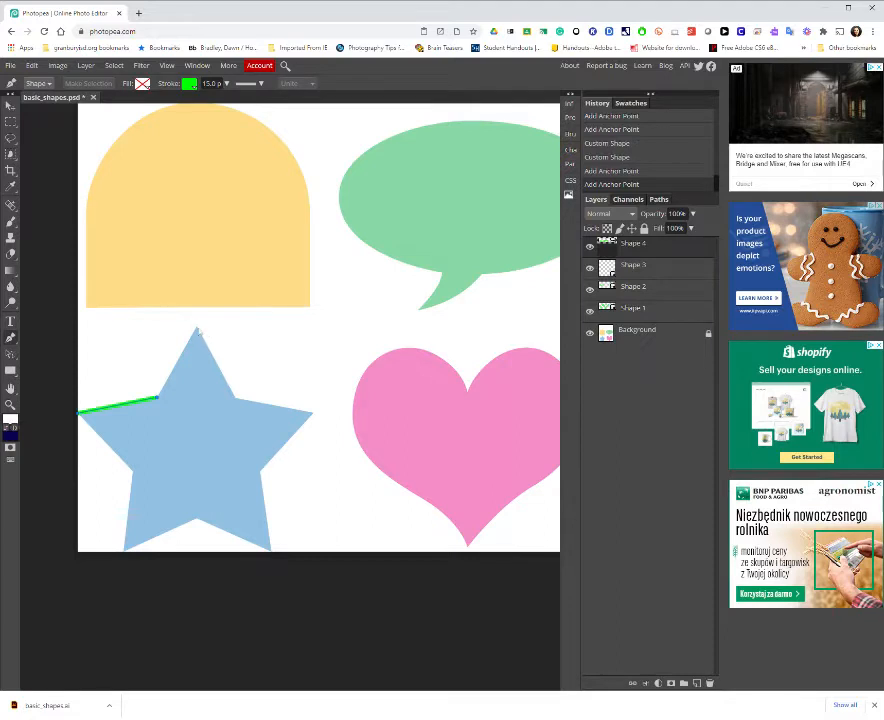
click(196, 326)
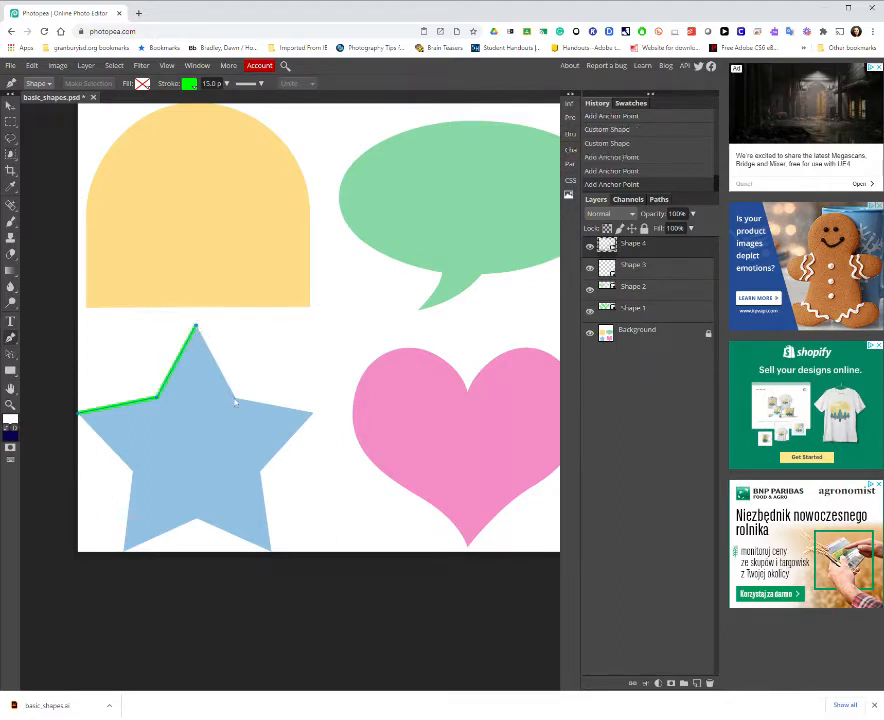
click(235, 401)
click(312, 412)
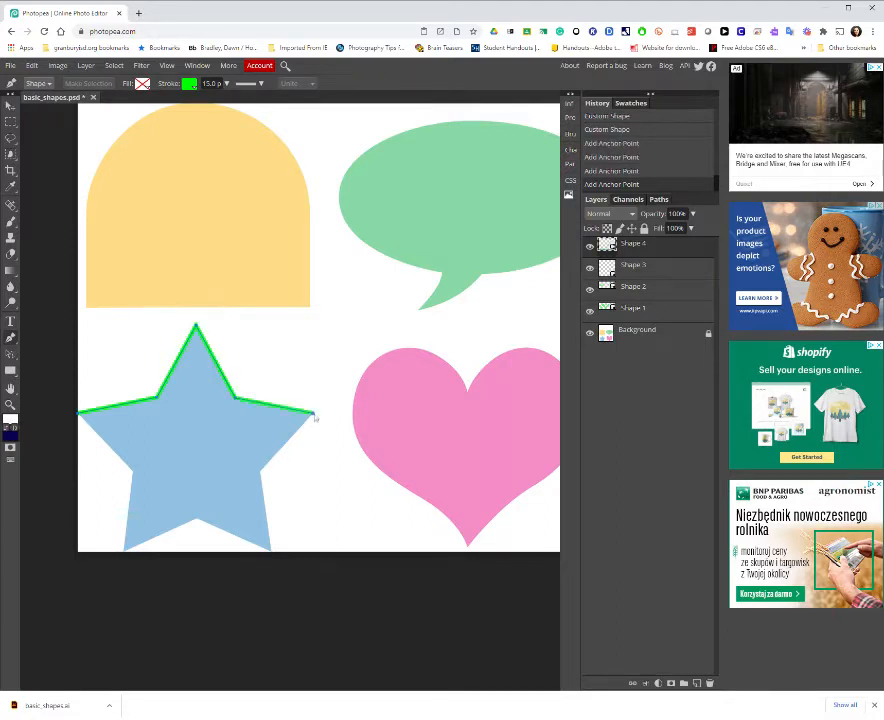
click(260, 470)
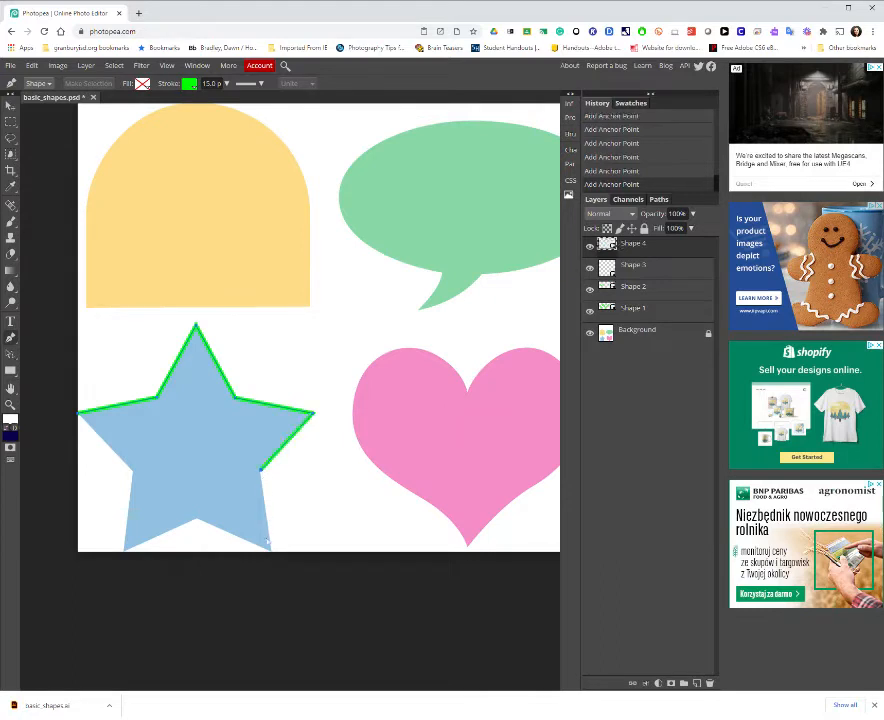
click(269, 550)
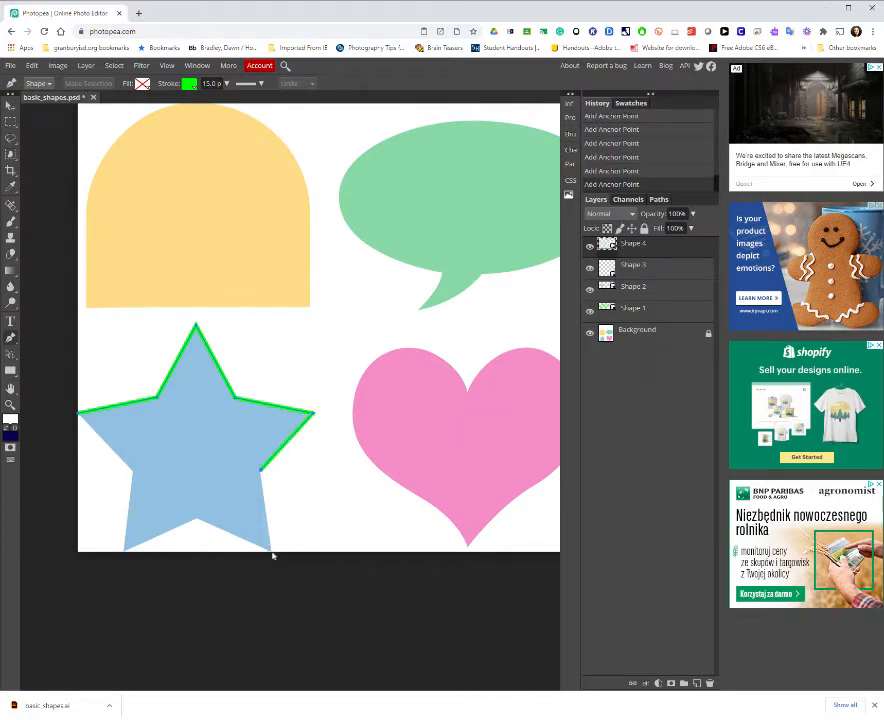
click(196, 518)
click(124, 550)
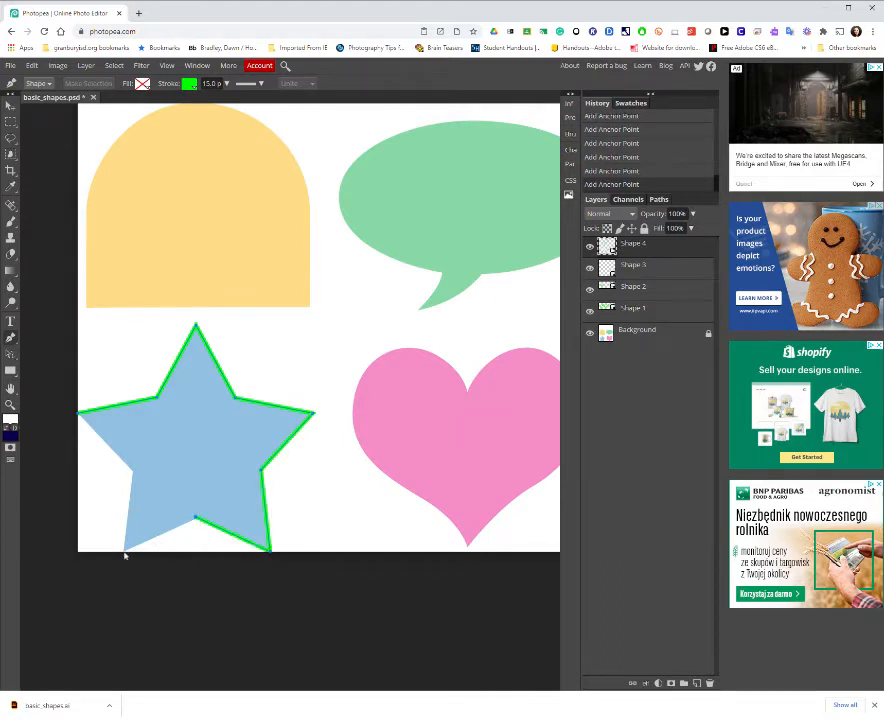
click(132, 470)
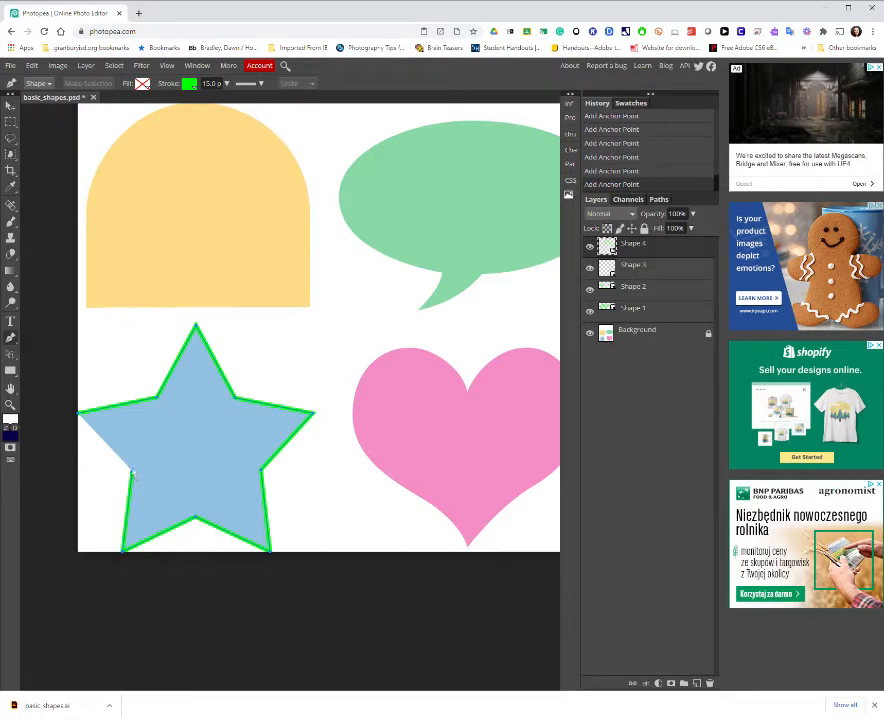
click(79, 414)
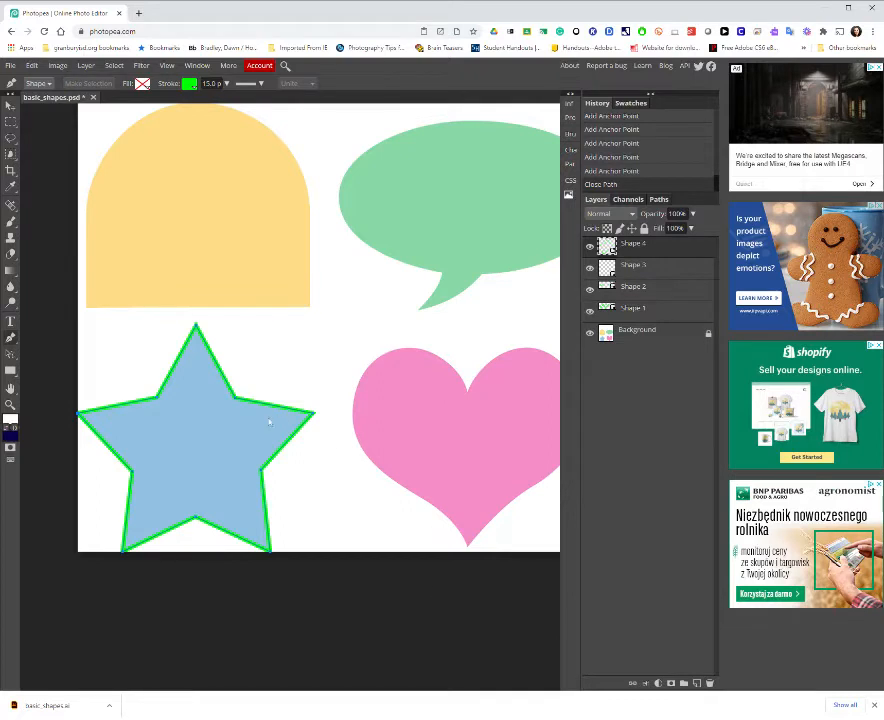
- Trace the yellow arch with a closed pen path, using straight sides and base and a smooth curve over its rounded top
scroll(380, 385, up, 1)
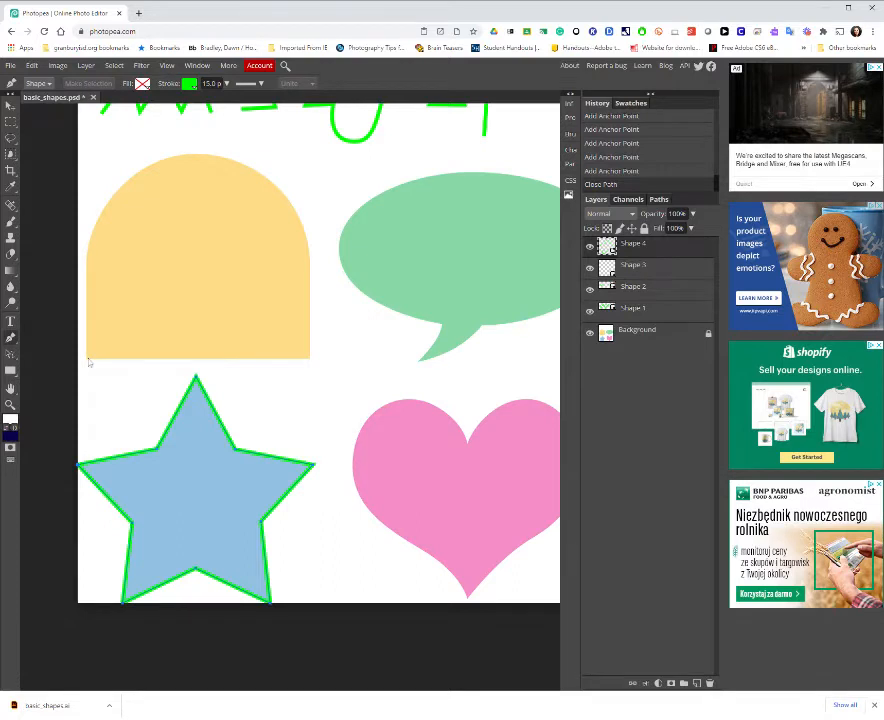
click(88, 360)
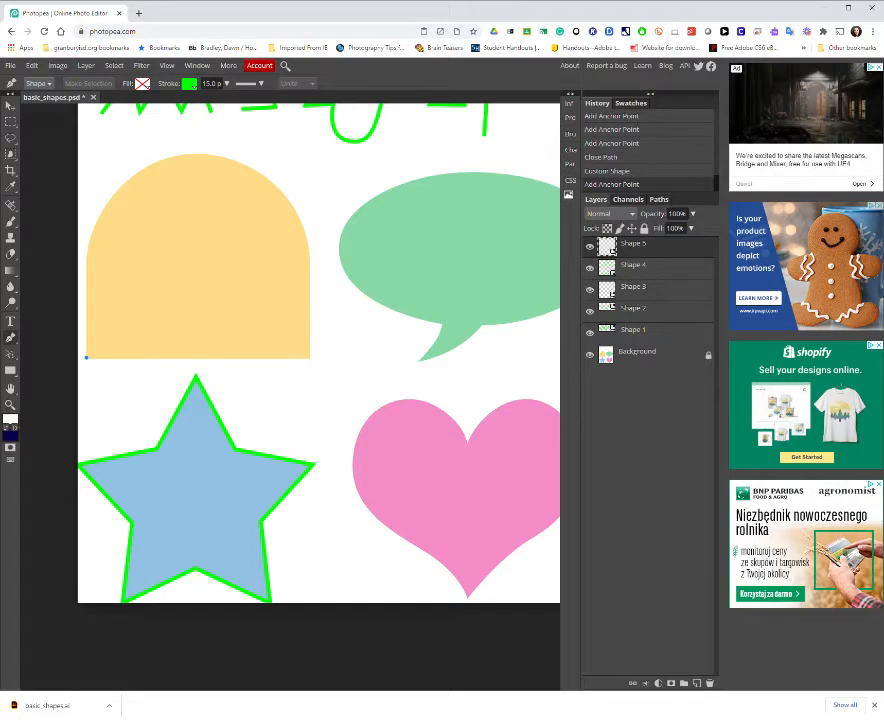
click(87, 252)
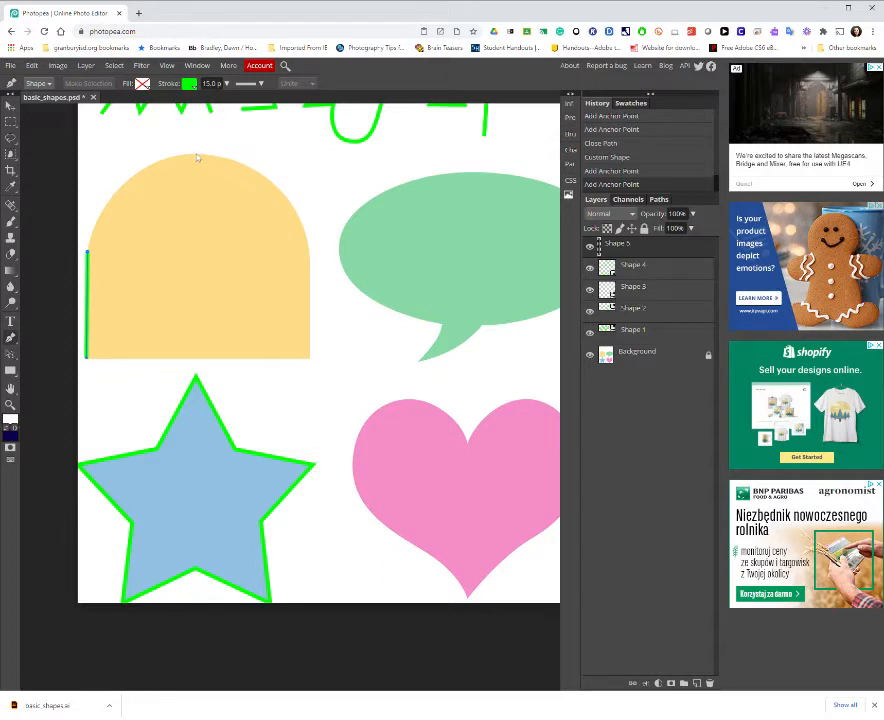
drag(196, 153, 291, 148)
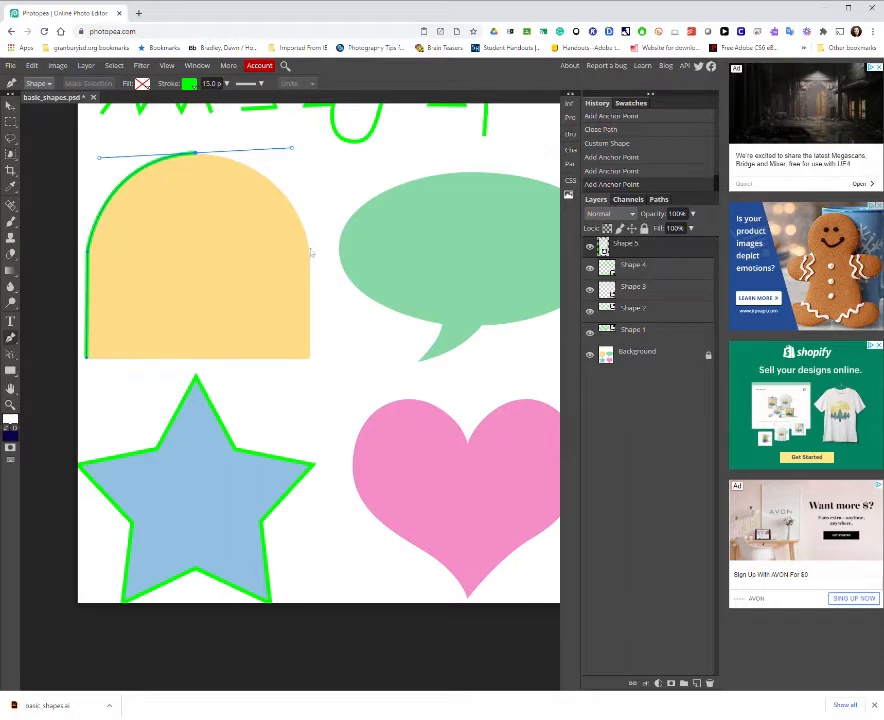
click(310, 251)
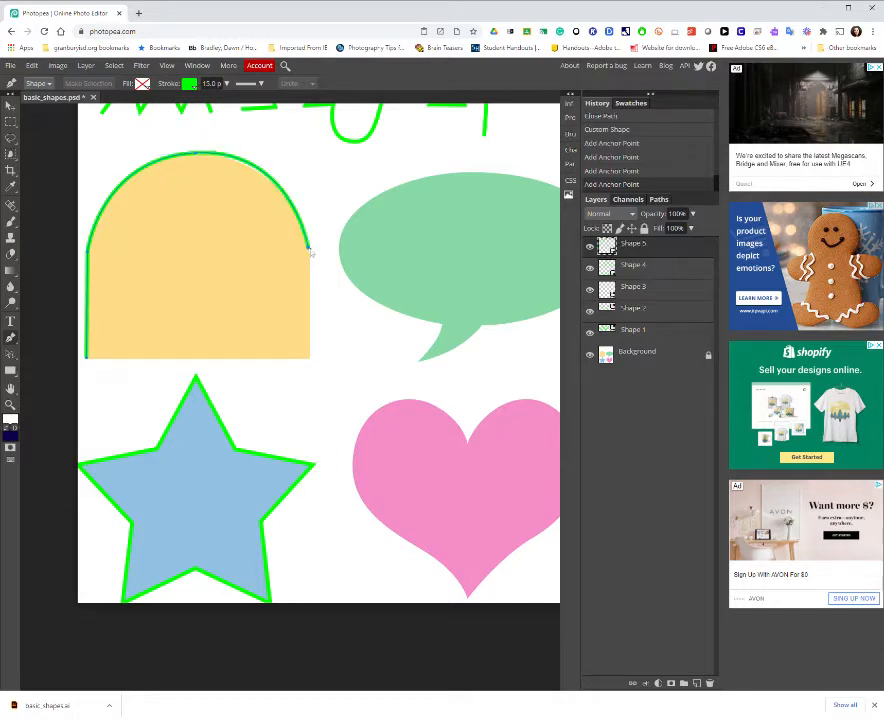
click(310, 359)
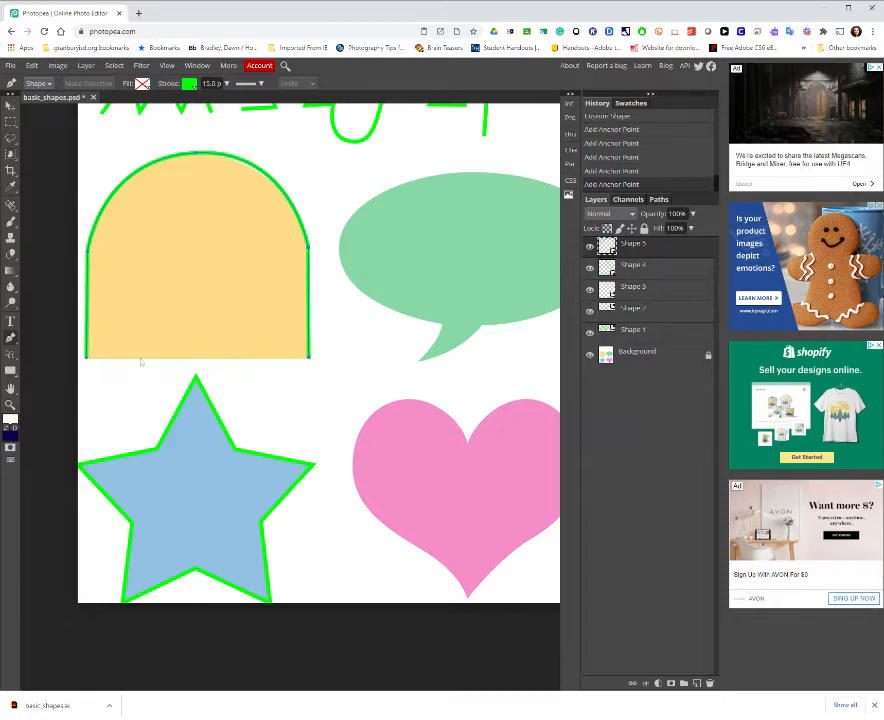
click(88, 359)
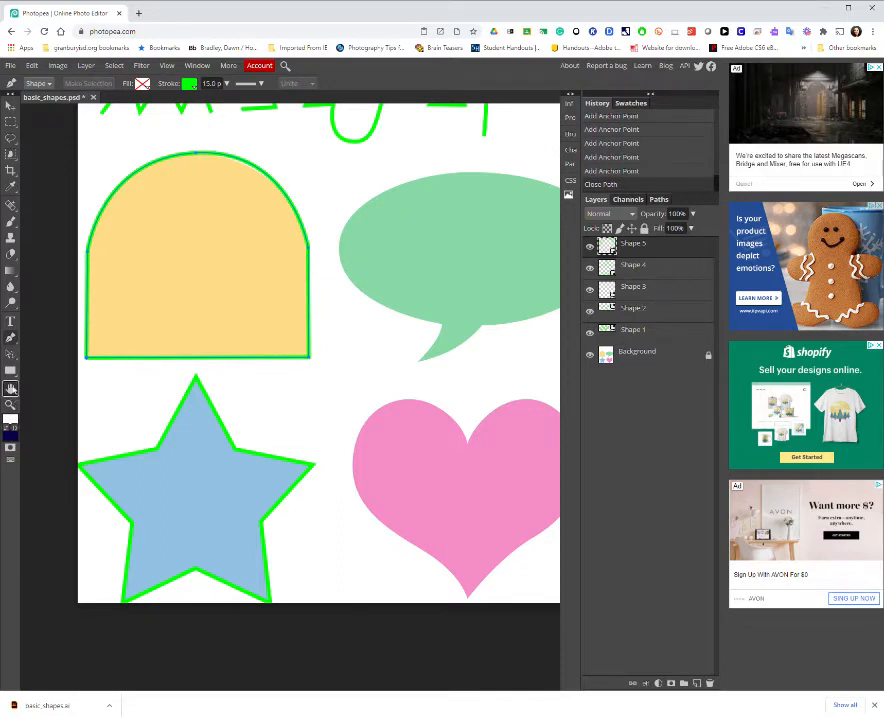
- Trace the green speech bubble's oval with curved pen segments, starting at the tail's left junction and going clockwise to its right junction
click(11, 388)
drag(504, 316, 385, 339)
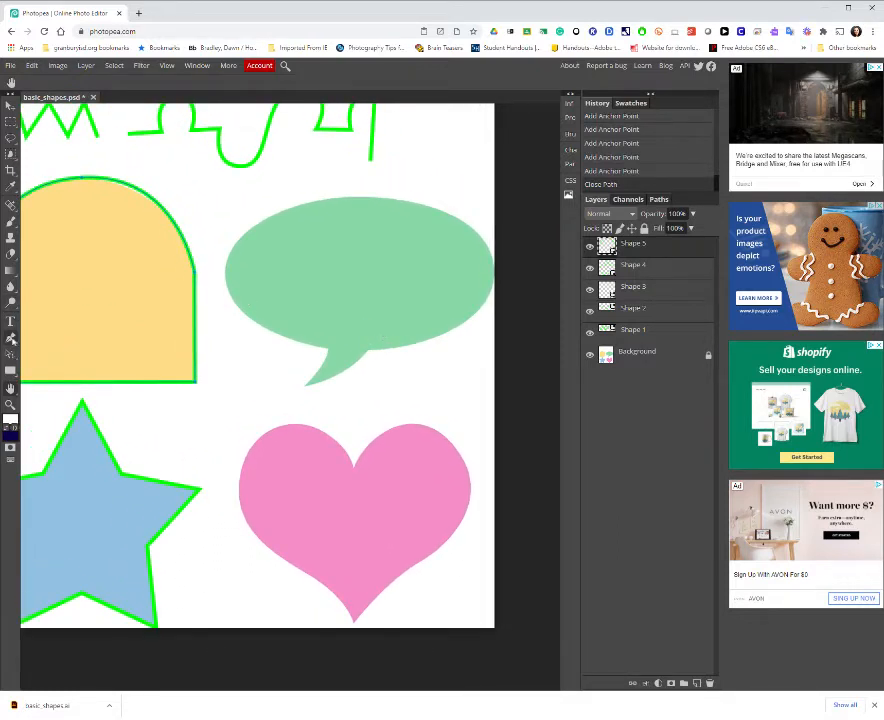
click(11, 338)
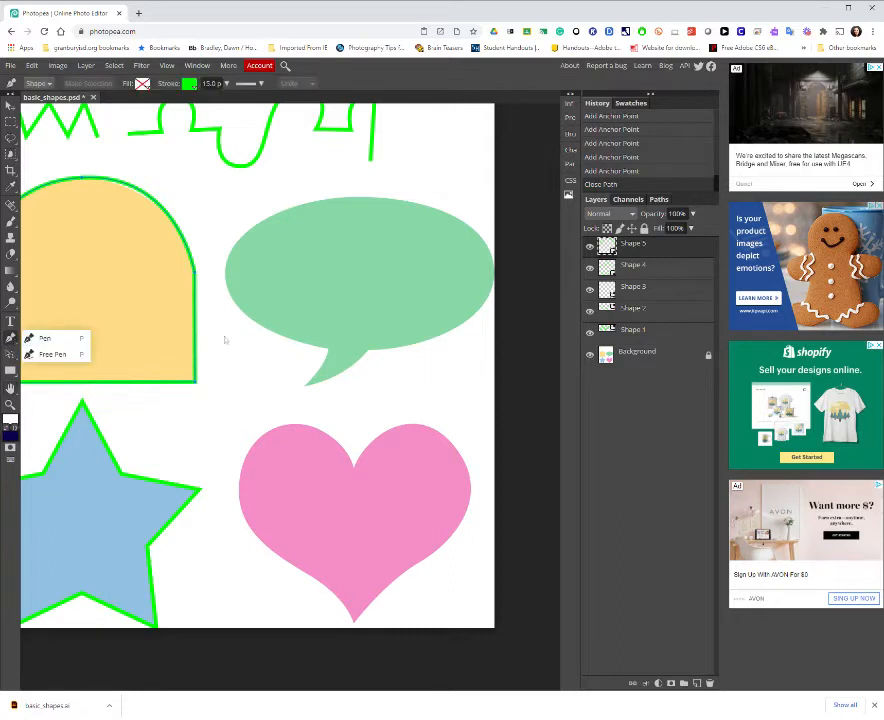
click(55, 339)
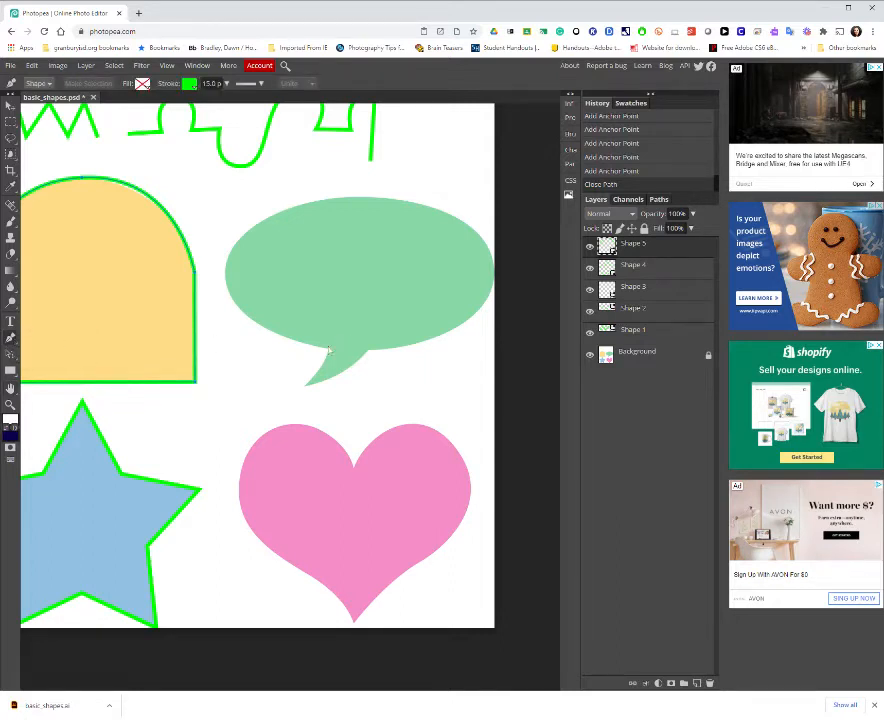
click(328, 348)
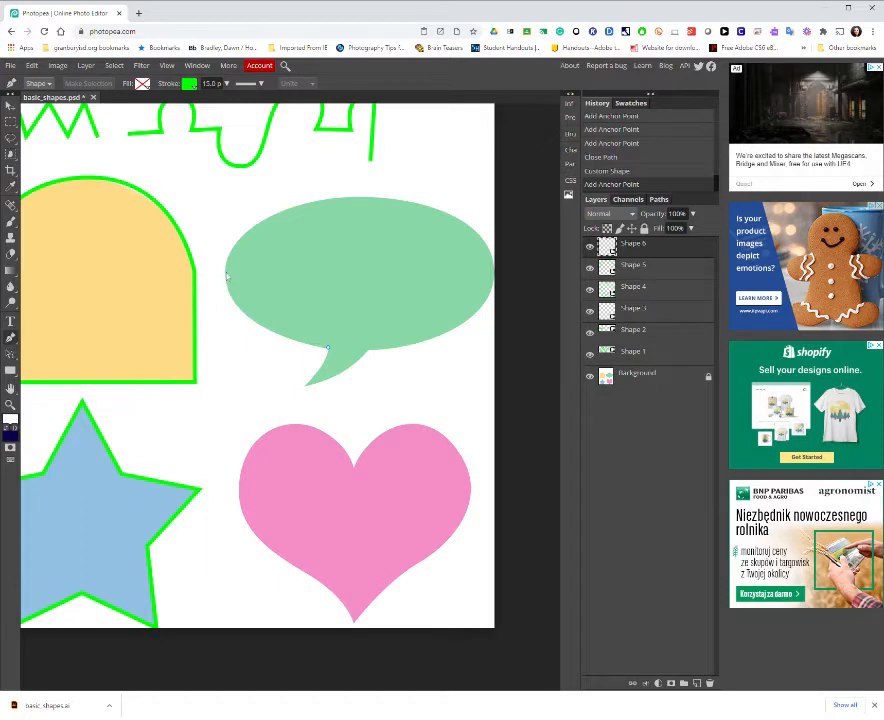
drag(227, 272, 230, 207)
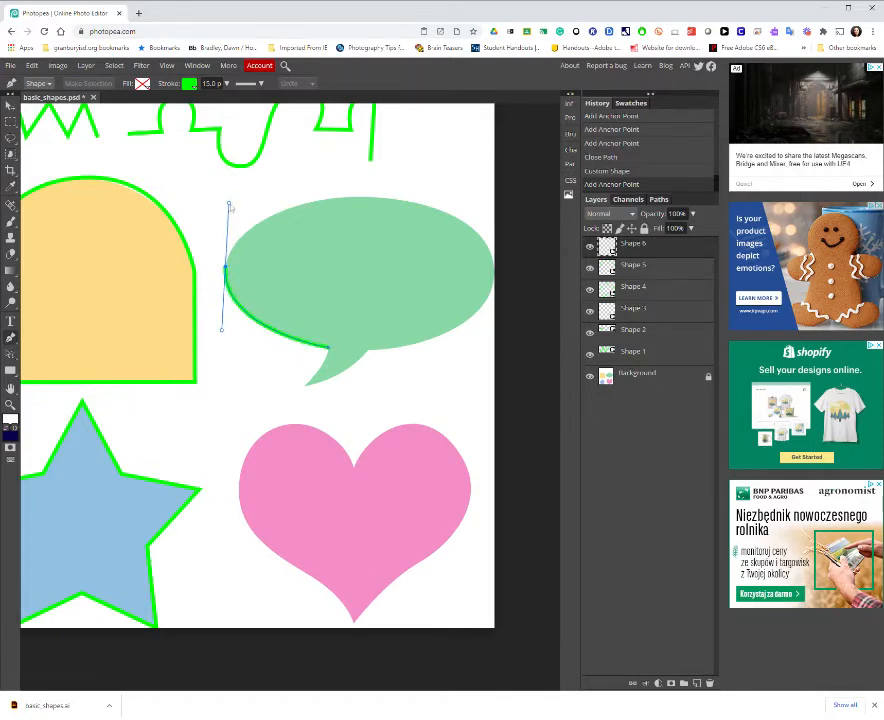
click(370, 199)
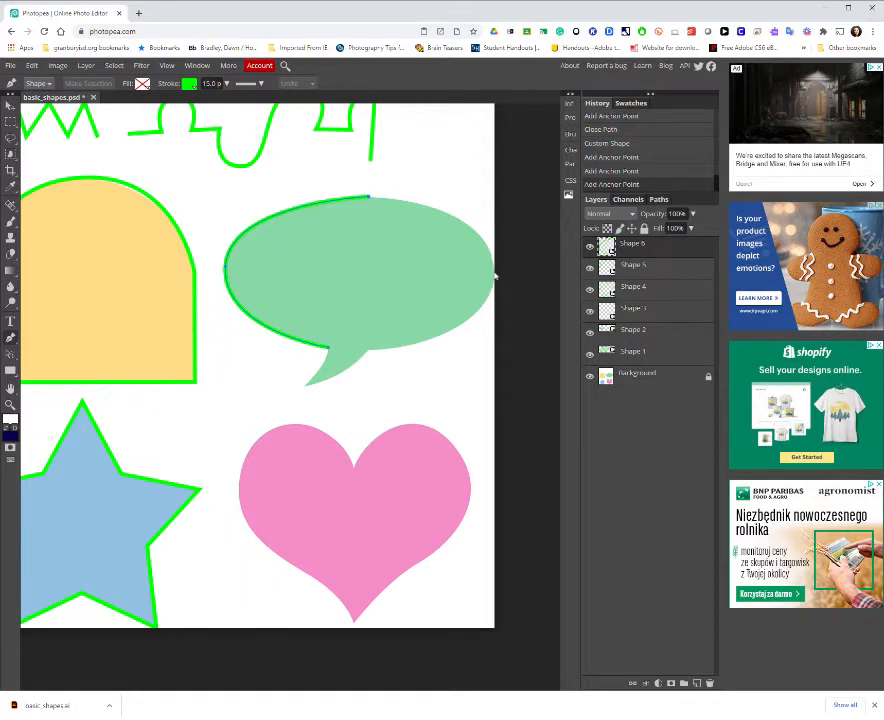
drag(494, 272, 489, 341)
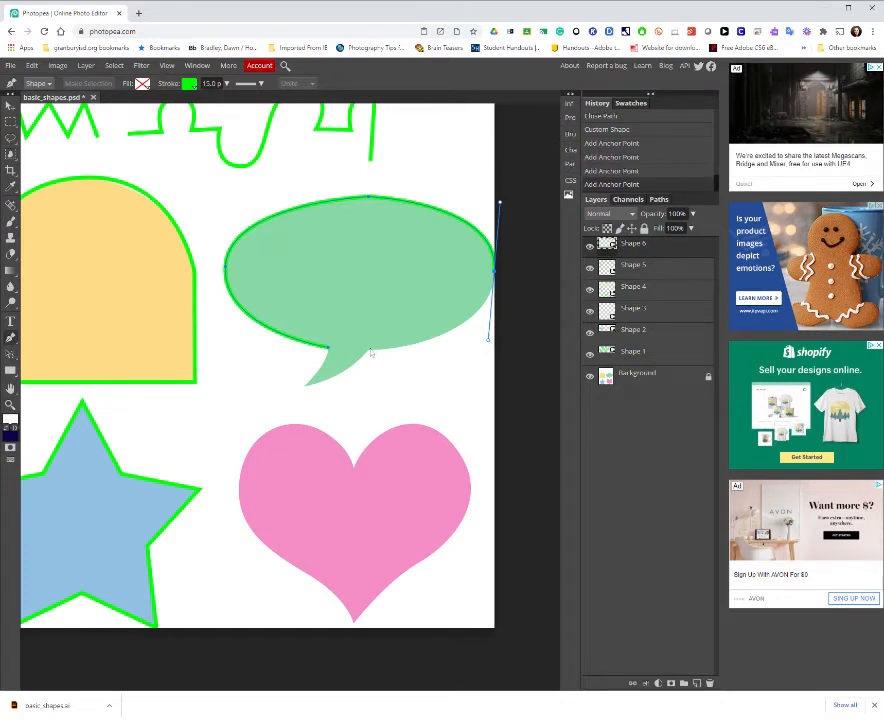
click(369, 349)
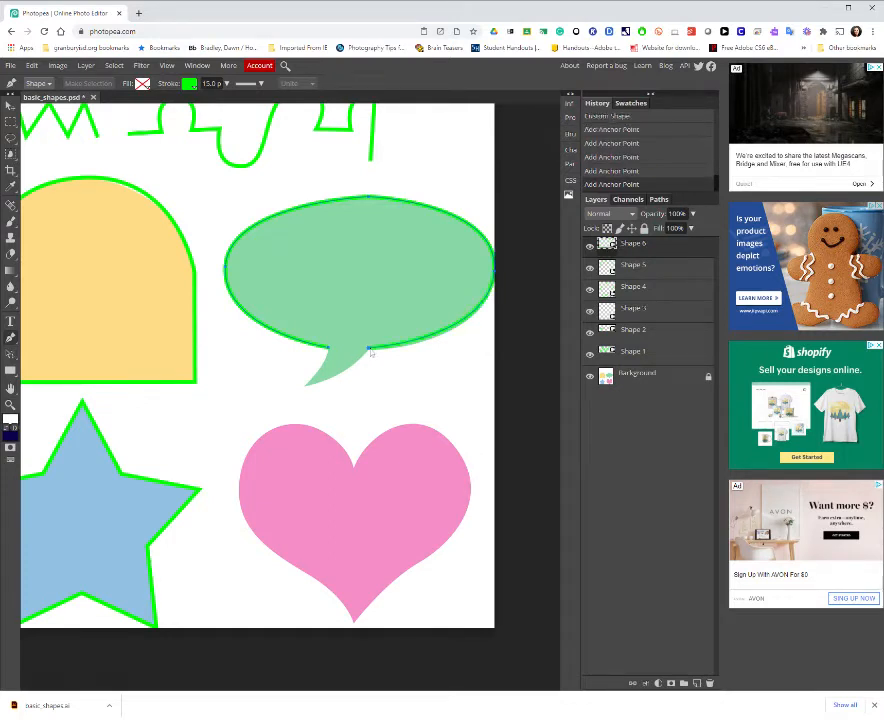
- Curve the path to the tip of the bubble's tail, remove the outgoing direction handle, and close the path with a curve
drag(308, 387, 280, 384)
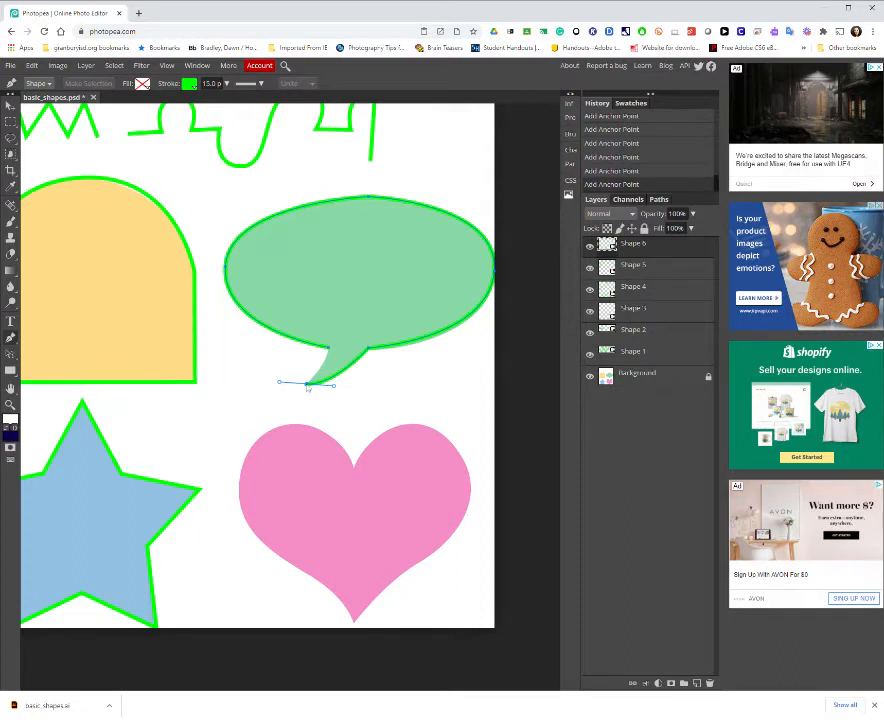
click(307, 384)
mouse_move(329, 349)
mouse_down()
mouse_move(329, 331)
mouse_move(329, 350)
mouse_up()
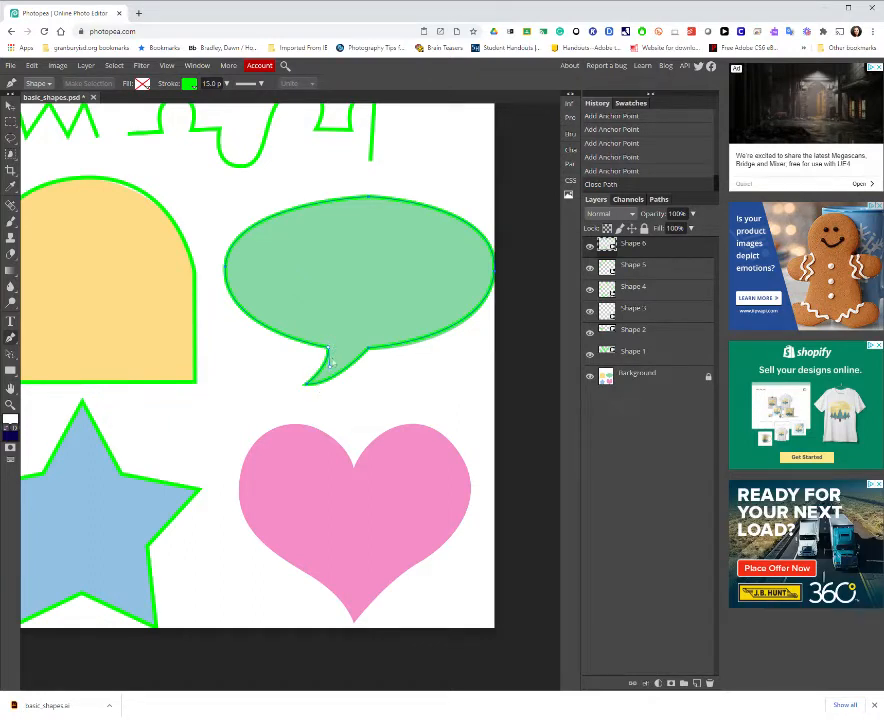
click(355, 470)
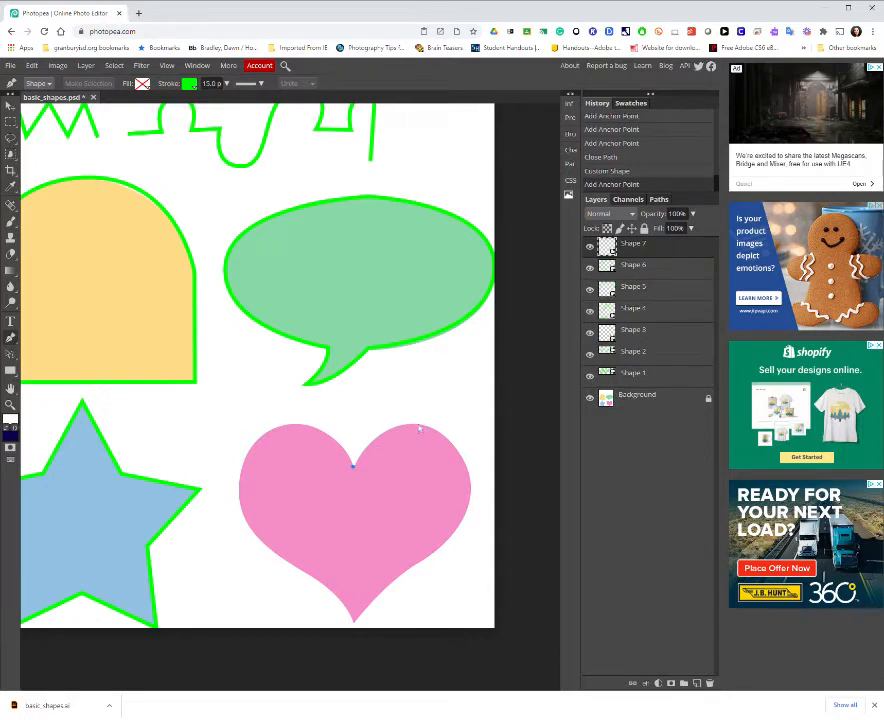
drag(417, 424, 457, 433)
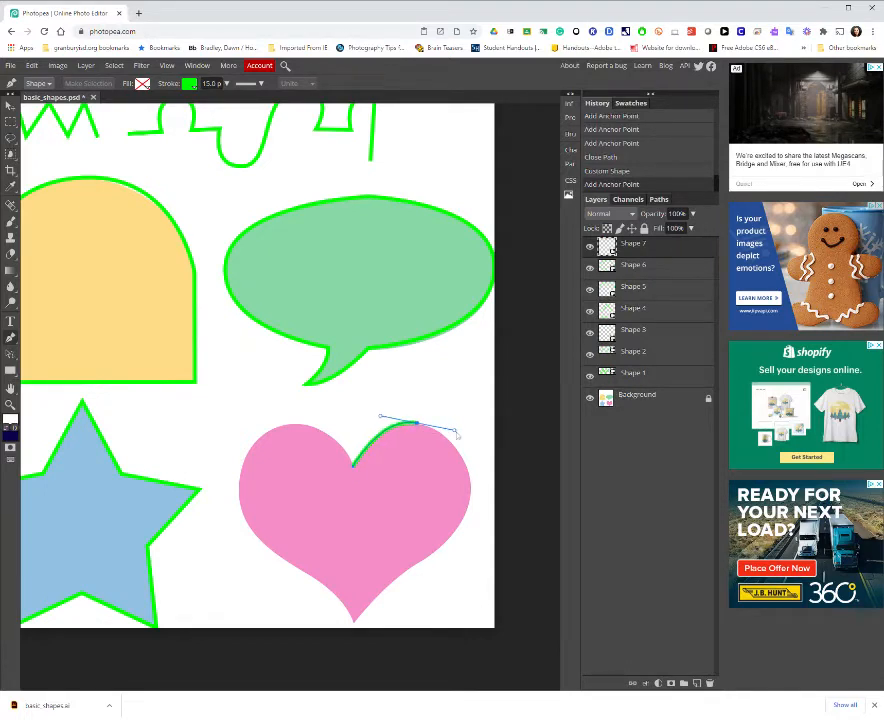
click(468, 505)
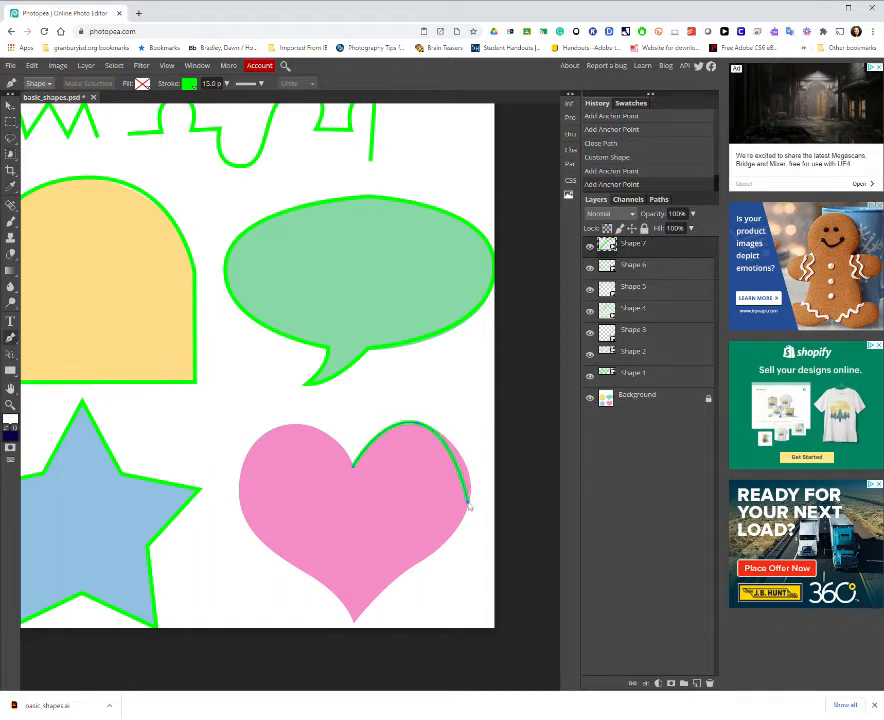
drag(468, 505, 458, 528)
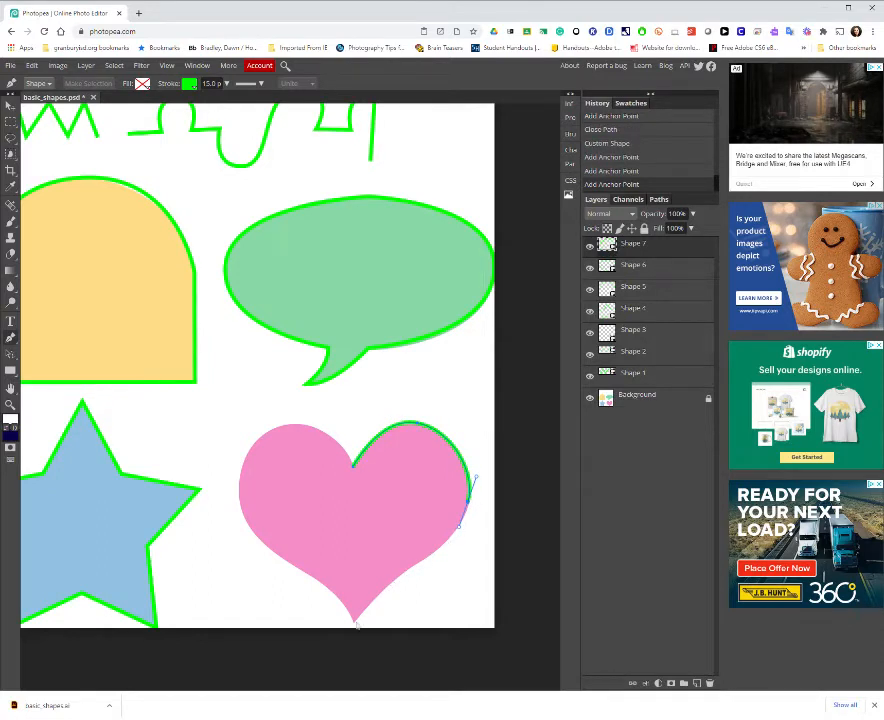
drag(355, 622, 323, 658)
key(Delete)
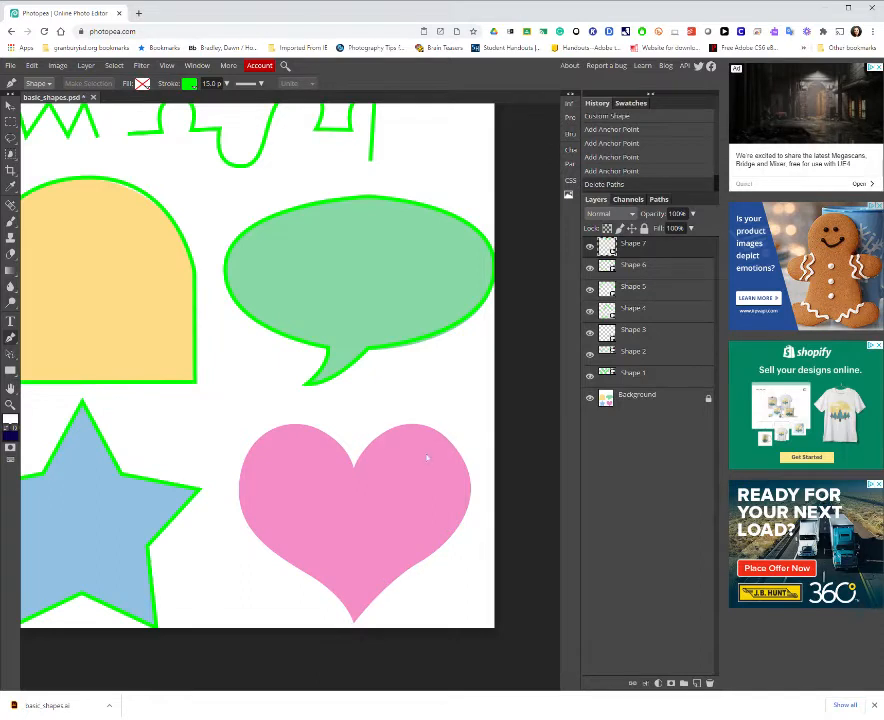
- Trace the pink heart's right half with pen segments from the top notch to the bottom tip, and remove the tip's outgoing handle
click(353, 464)
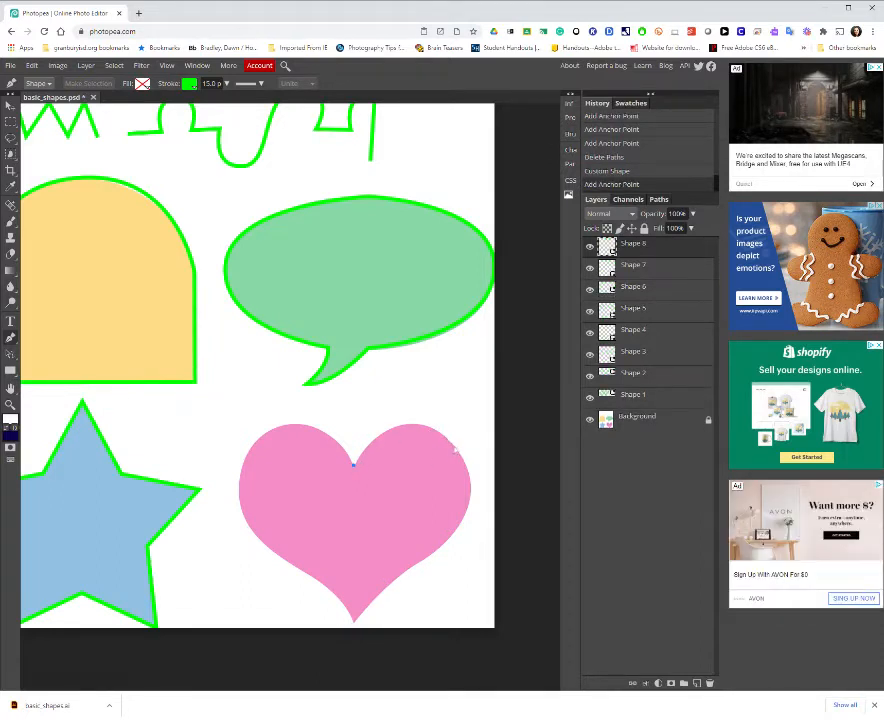
drag(457, 452, 503, 518)
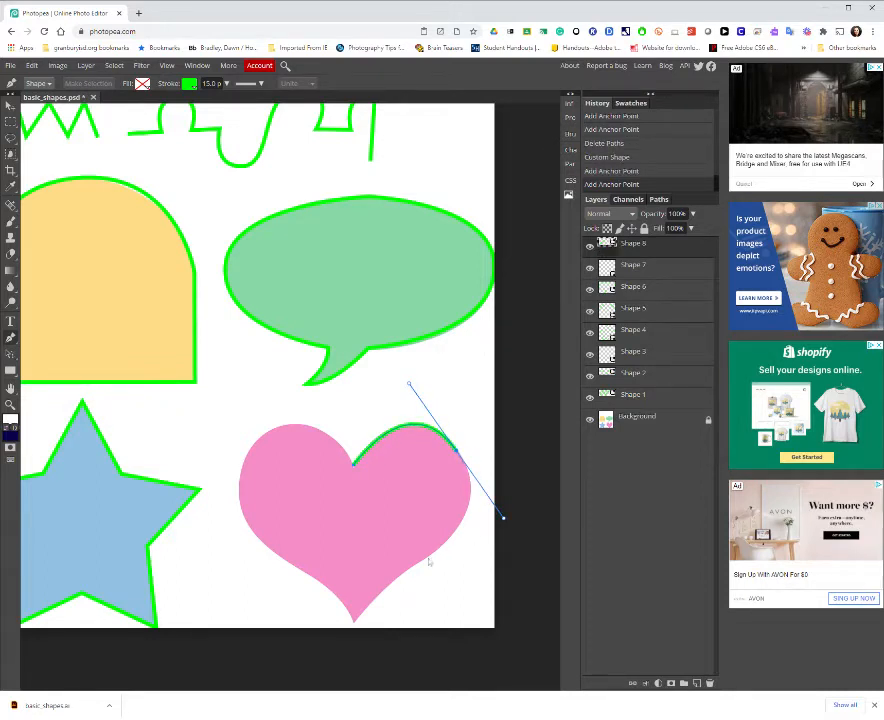
click(420, 562)
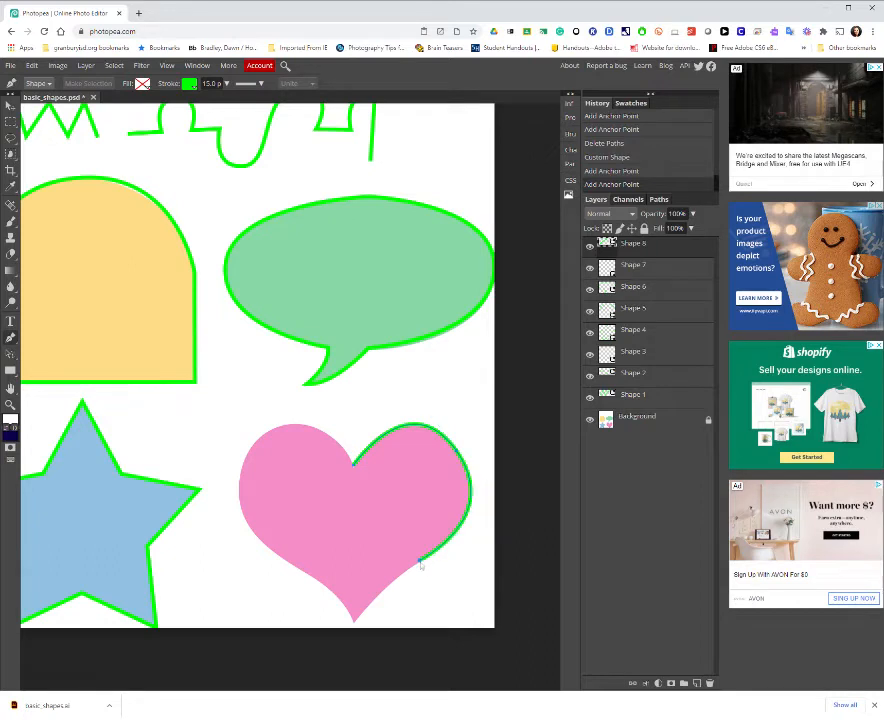
click(354, 621)
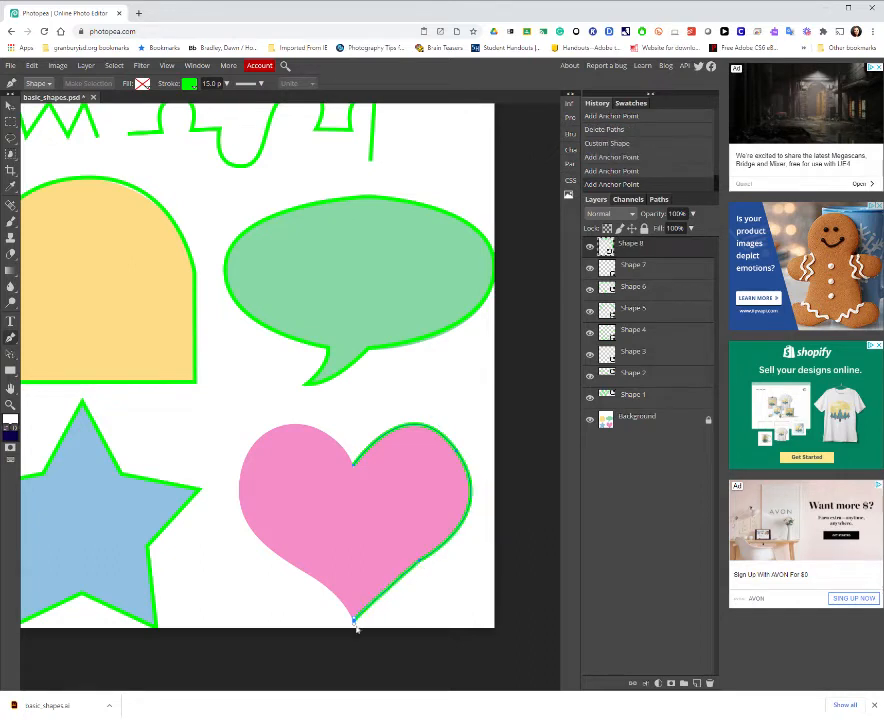
click(355, 624)
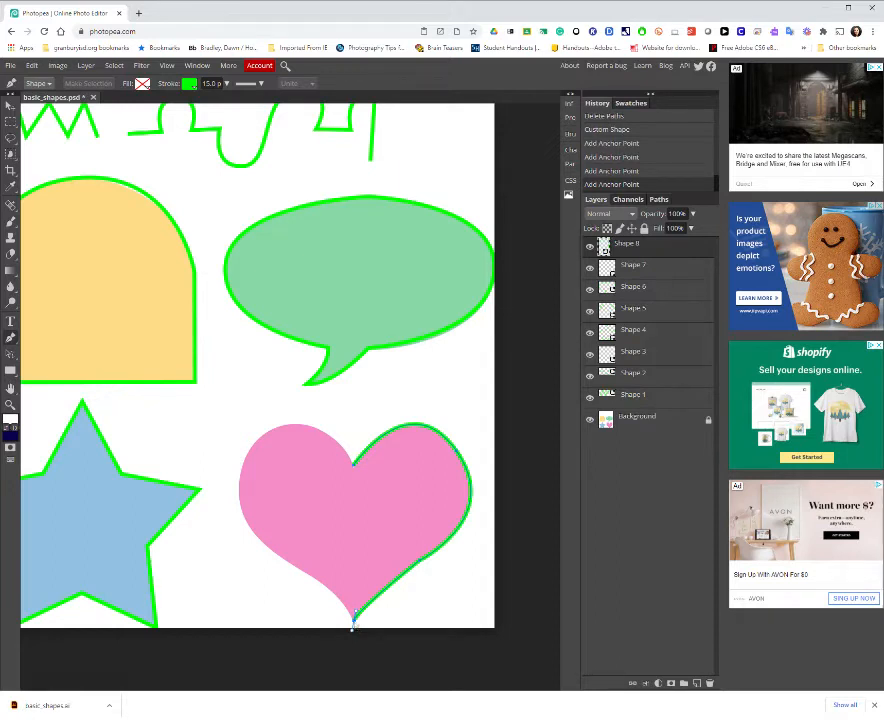
click(355, 620)
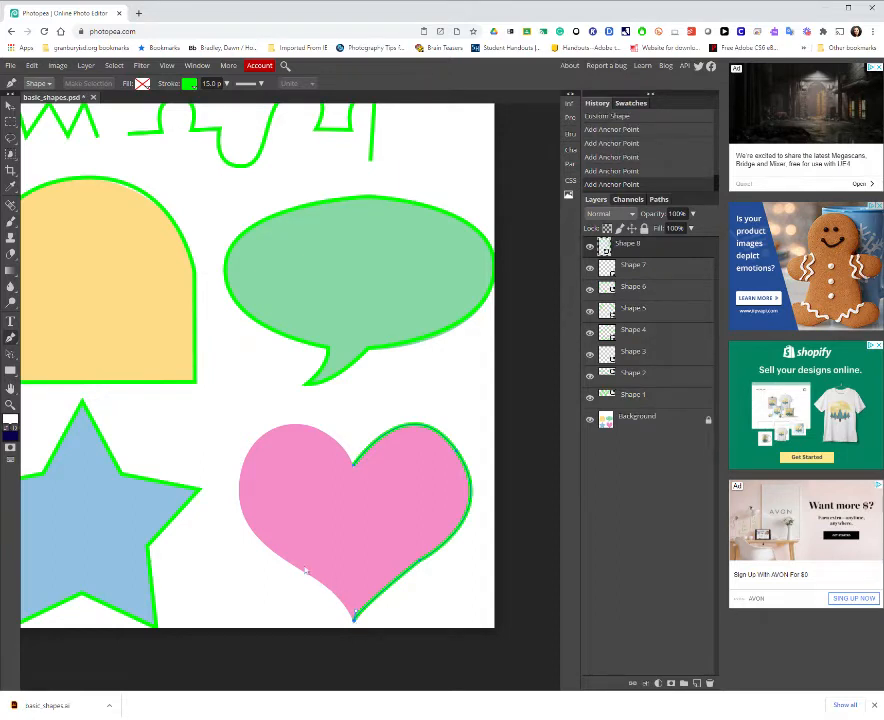
- Trace the heart's left half with curved segments from the bottom tip back to the starting point at the top notch
drag(284, 560, 234, 526)
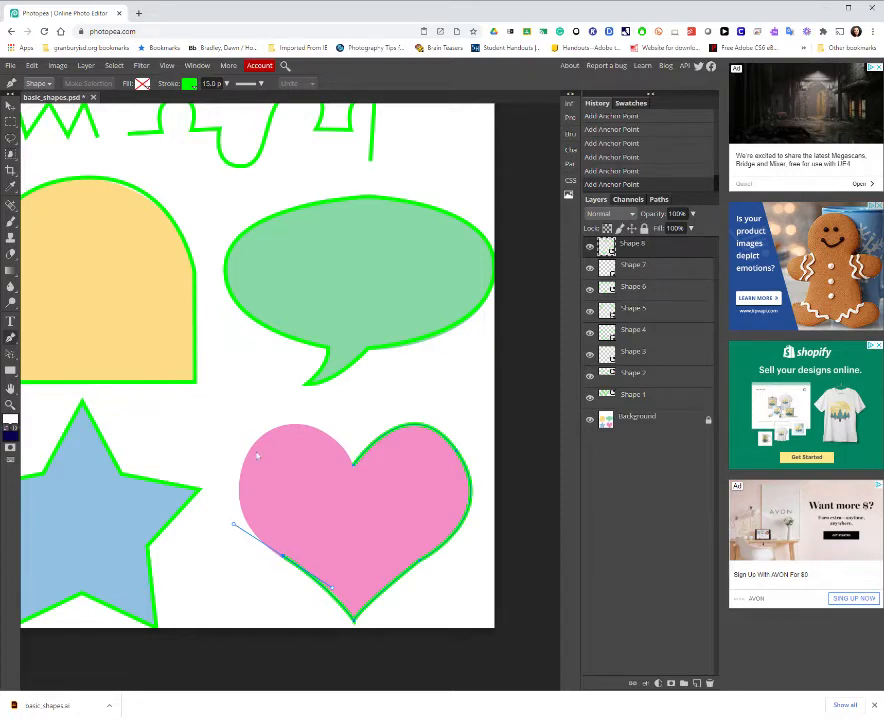
drag(255, 442, 279, 406)
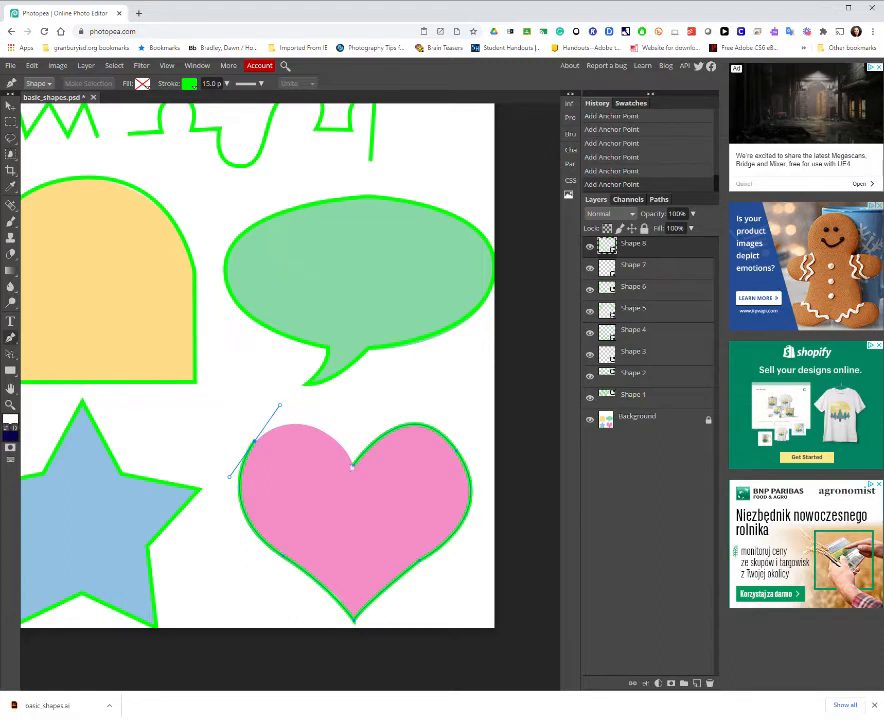
click(355, 467)
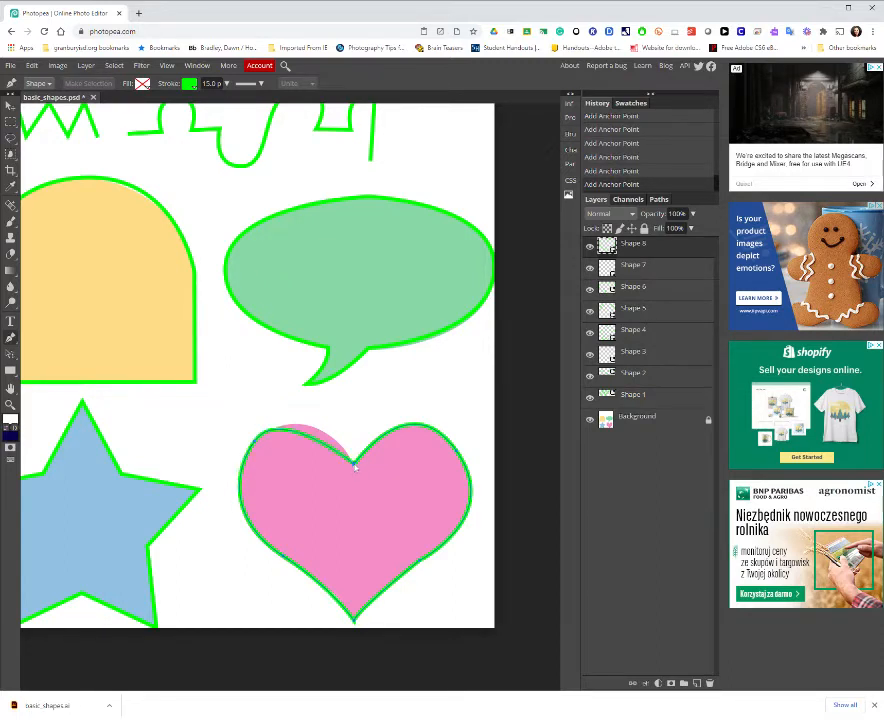
drag(355, 467, 358, 497)
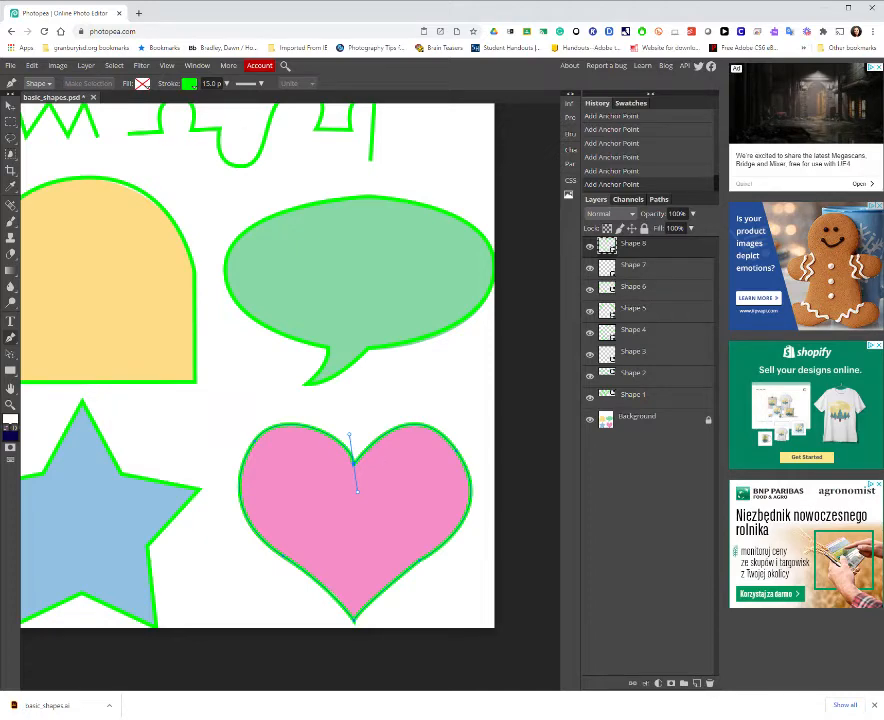
- Move the whole zigzag path on the Shape 1 layer up and slightly to the right with Path Select
key(ctrl+0)
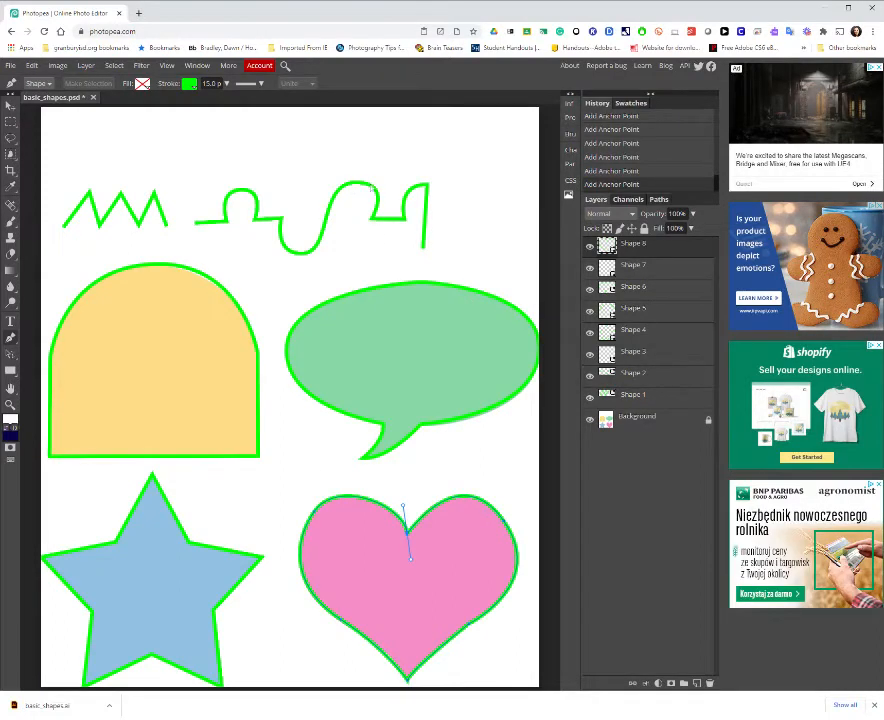
click(629, 399)
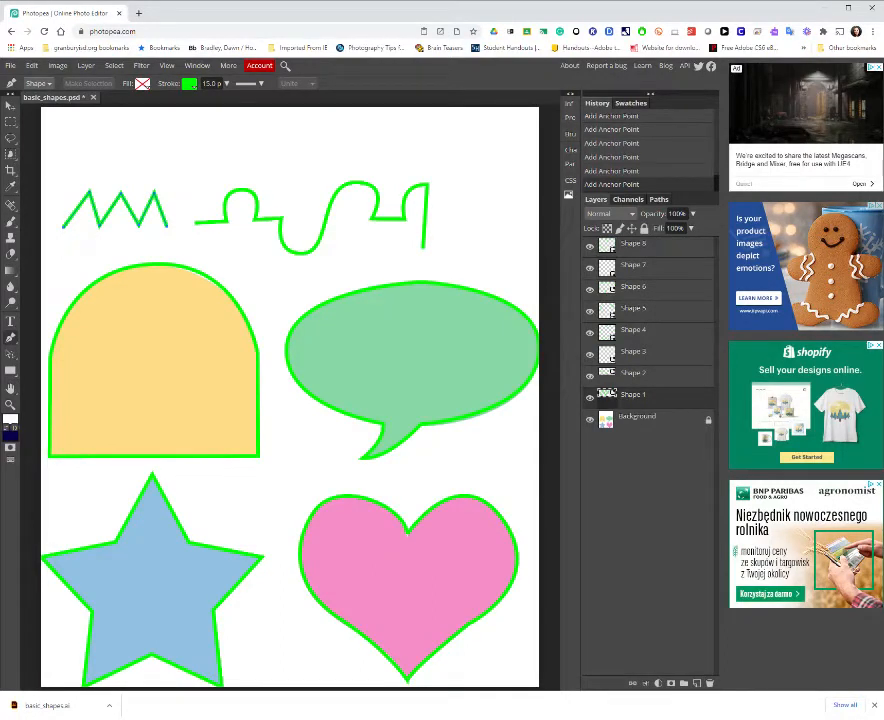
right_click(10, 355)
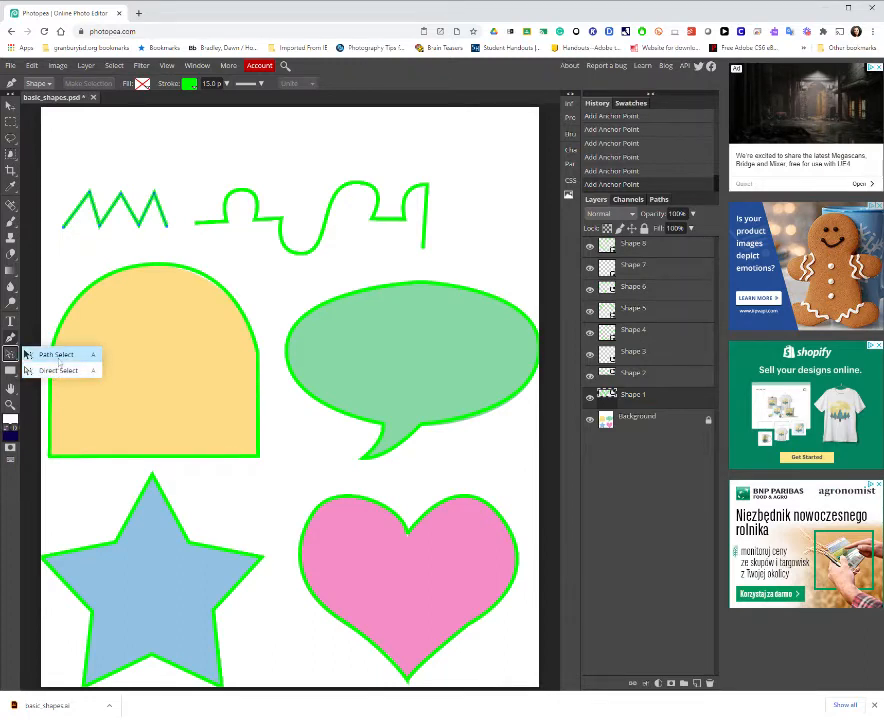
click(58, 361)
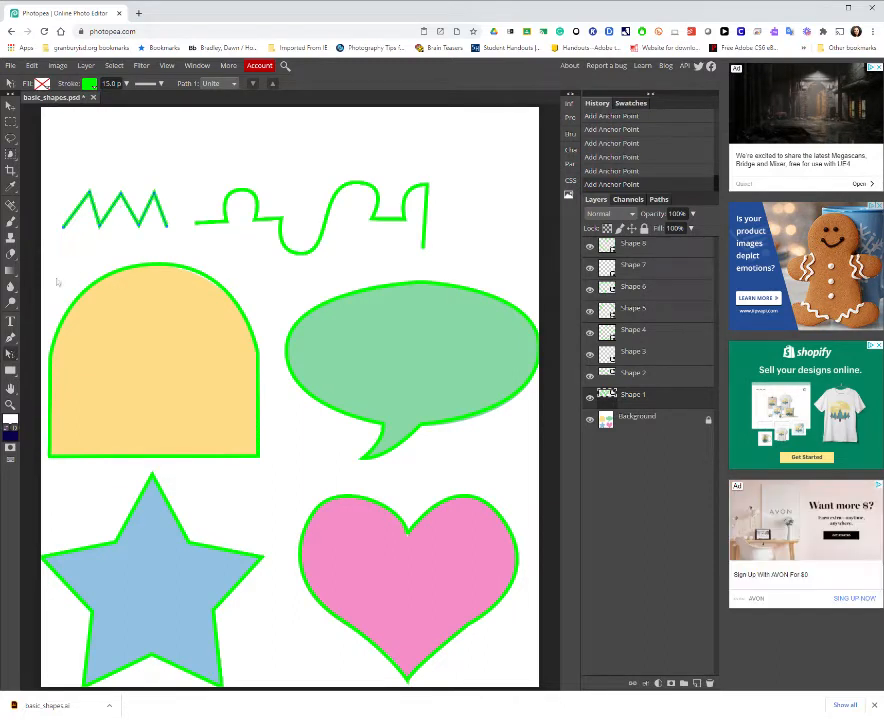
right_click(11, 353)
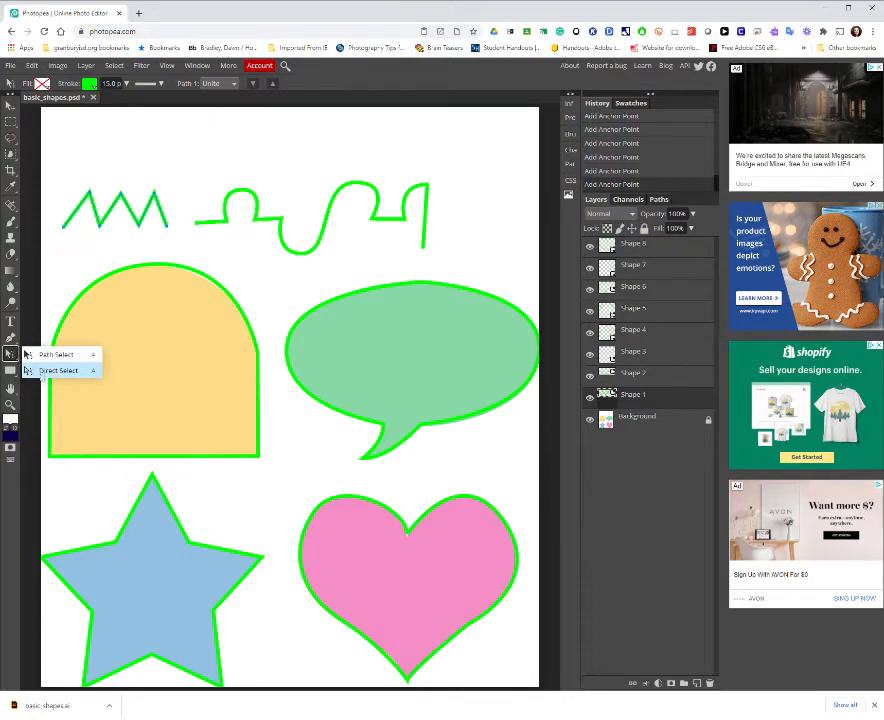
click(45, 354)
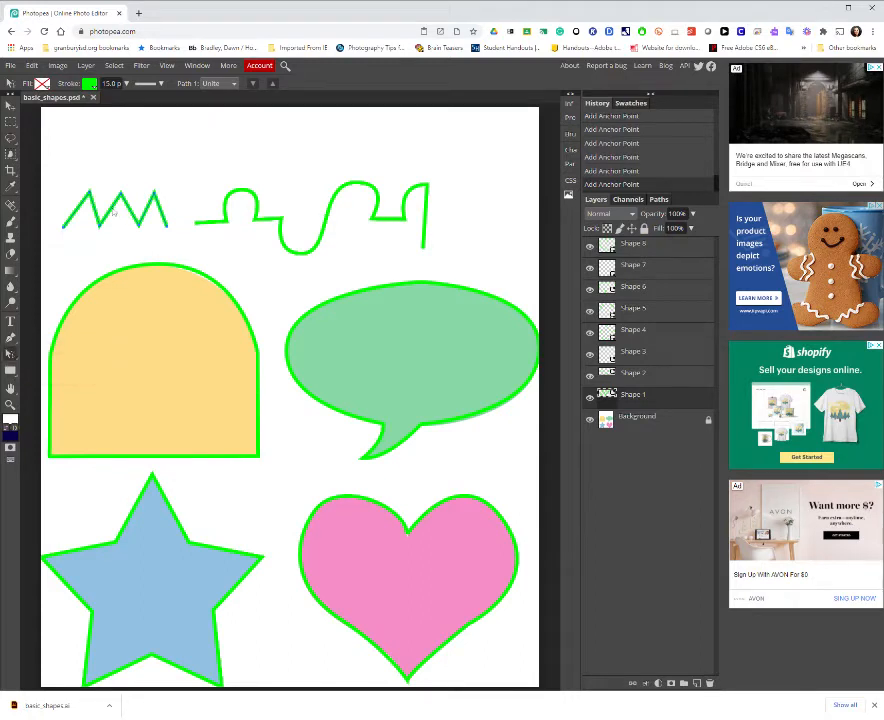
drag(115, 213, 126, 162)
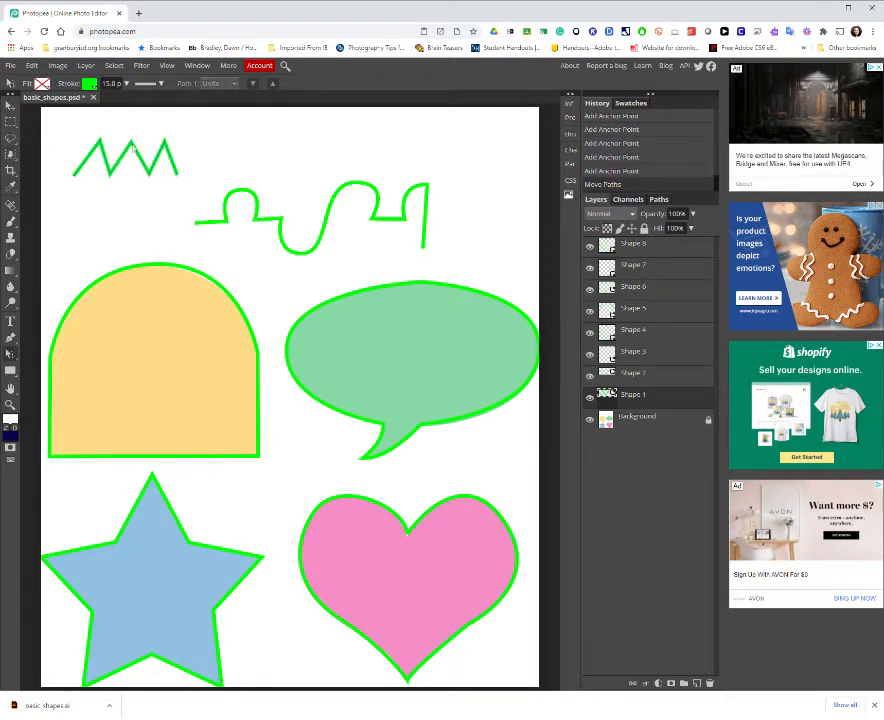
- Raise only the zigzag's middle peak anchor with Direct Select so it stands taller than the other peaks
right_click(10, 354)
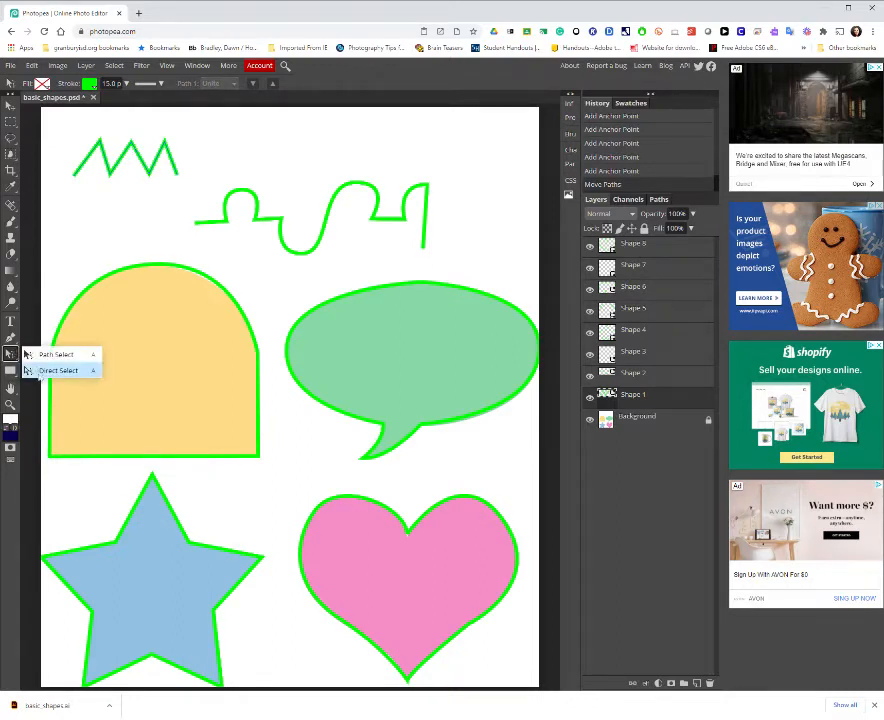
click(30, 370)
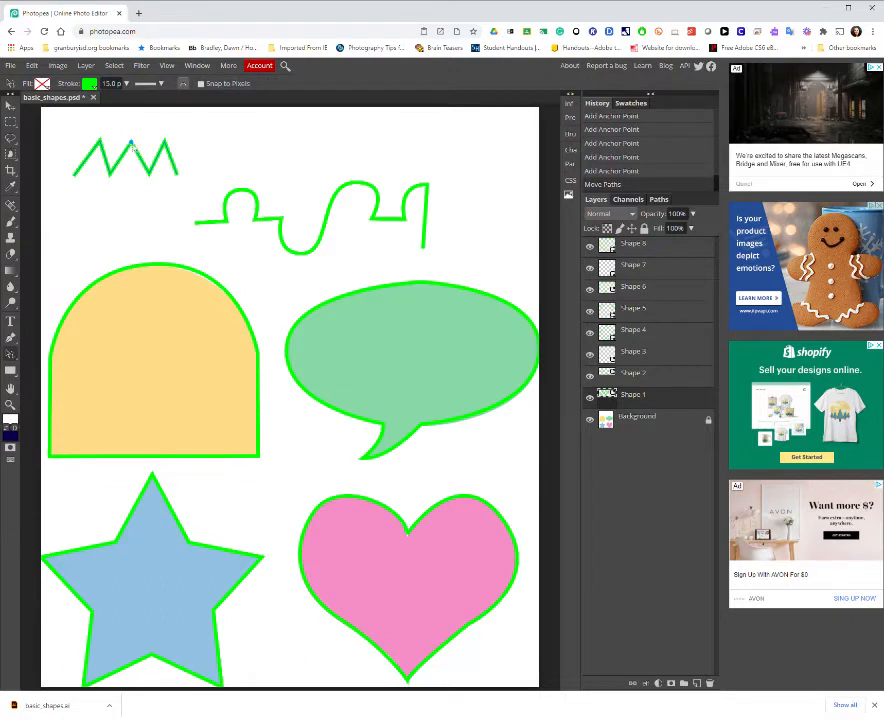
click(130, 143)
drag(131, 157, 131, 118)
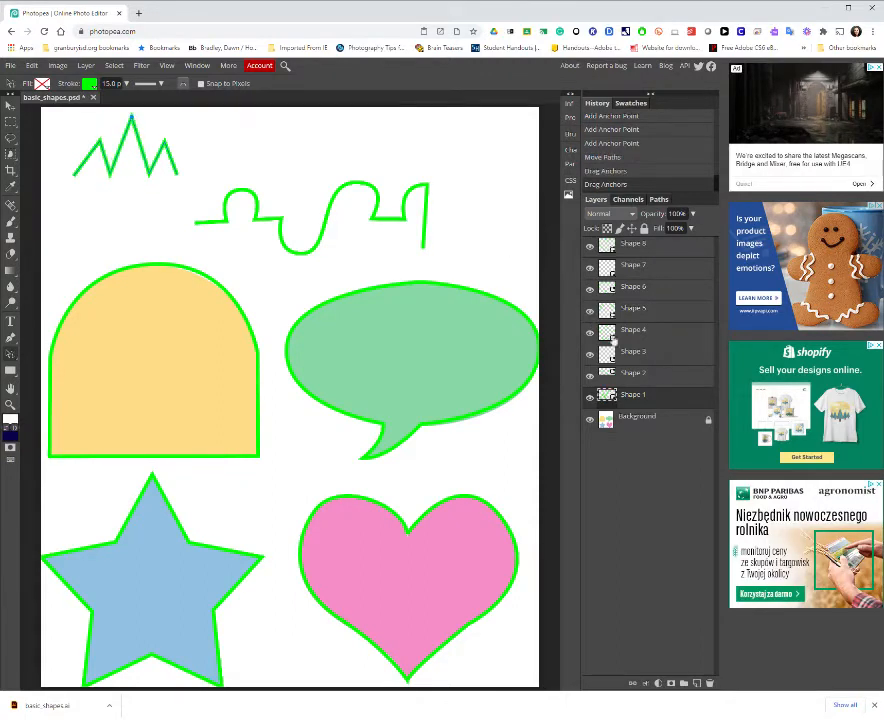
- Reshape the tall arch of the curved line on Shape 2 by moving its top anchor up and left and adjusting its direction handles
click(665, 374)
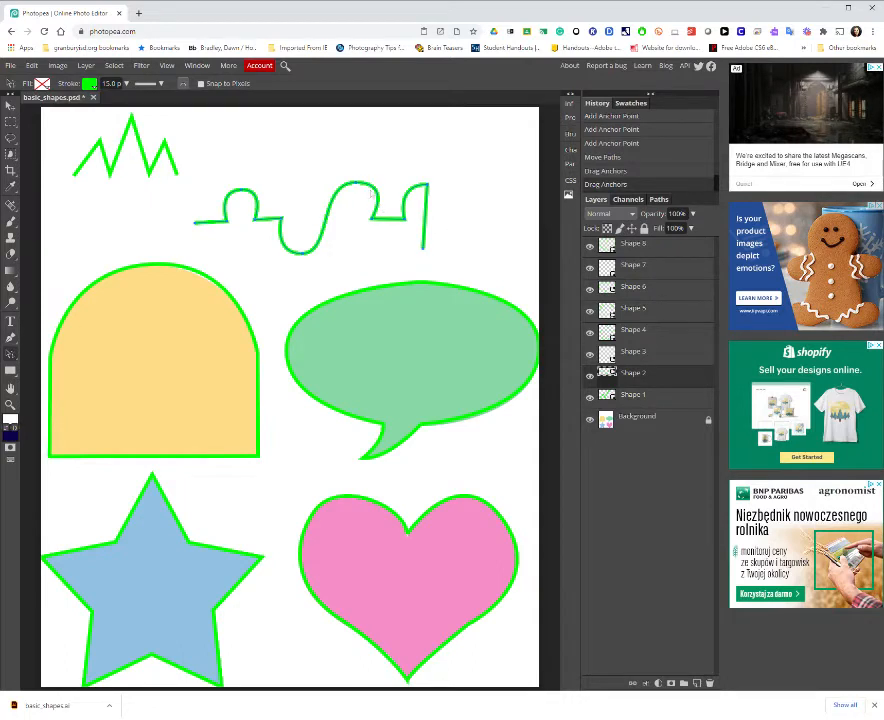
click(358, 185)
mouse_move(360, 187)
mouse_down()
mouse_move(405, 160)
mouse_move(381, 173)
mouse_move(352, 172)
mouse_move(390, 153)
mouse_move(381, 186)
mouse_move(383, 179)
mouse_move(310, 174)
mouse_up()
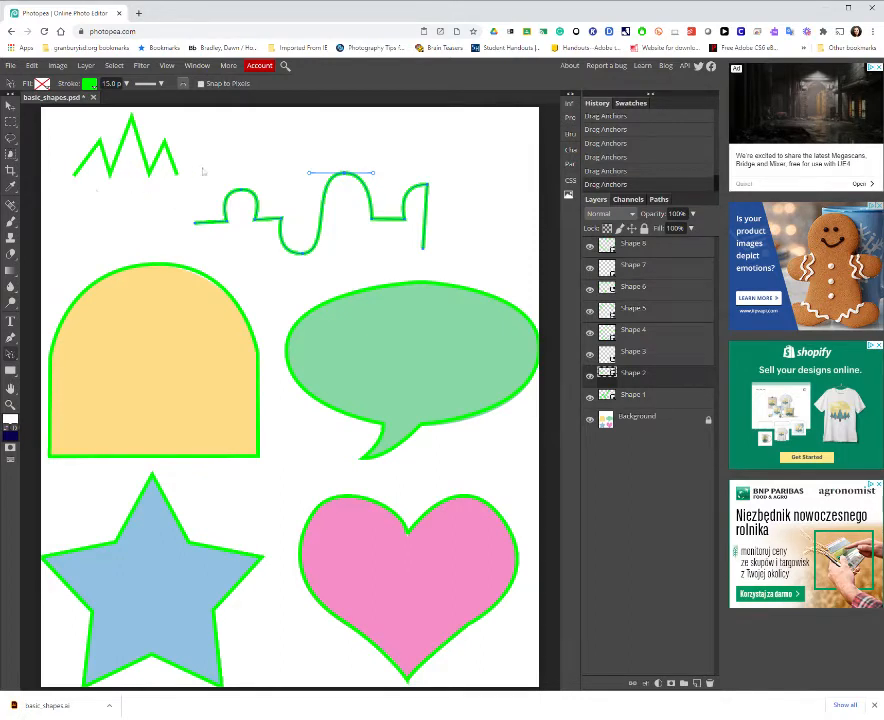
- Draw a new pen path beside the zigzag with a horizontal line leading into a rounded arch, raising the arch's top anchor slightly before ending the curve
click(12, 339)
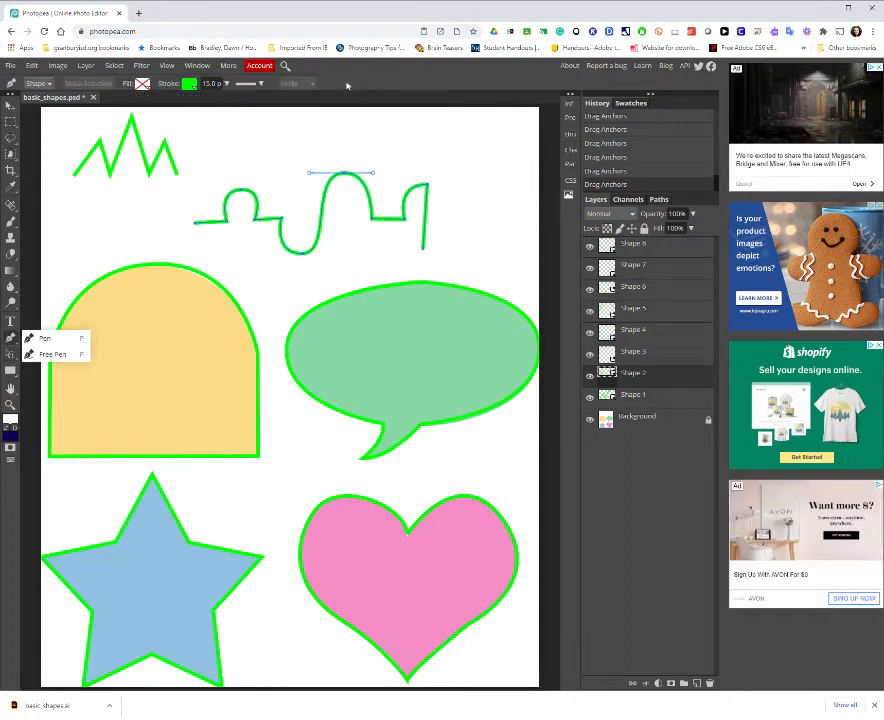
click(212, 149)
click(207, 147)
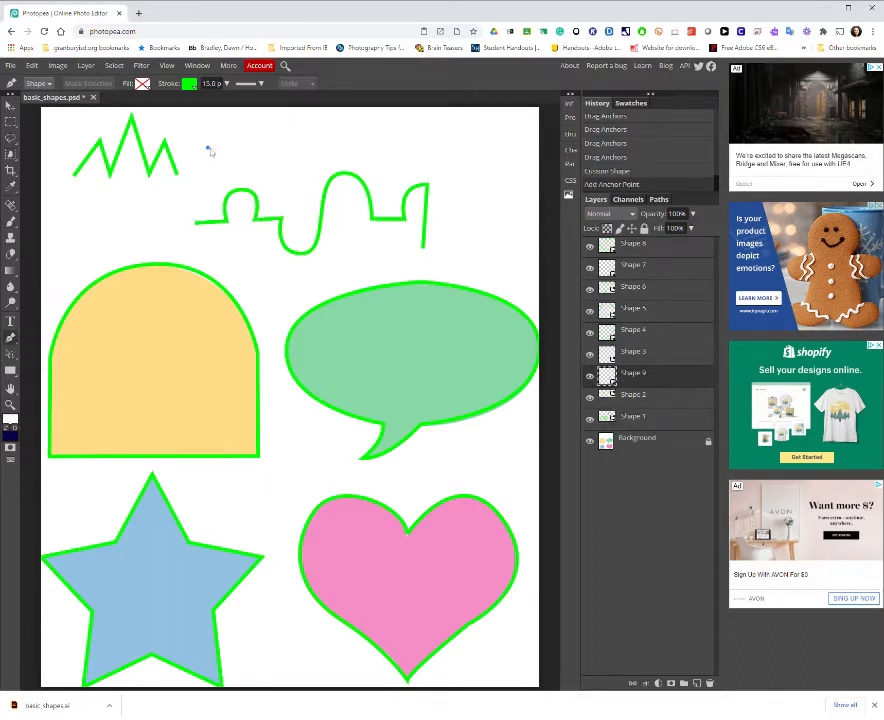
click(266, 151)
drag(290, 124, 323, 126)
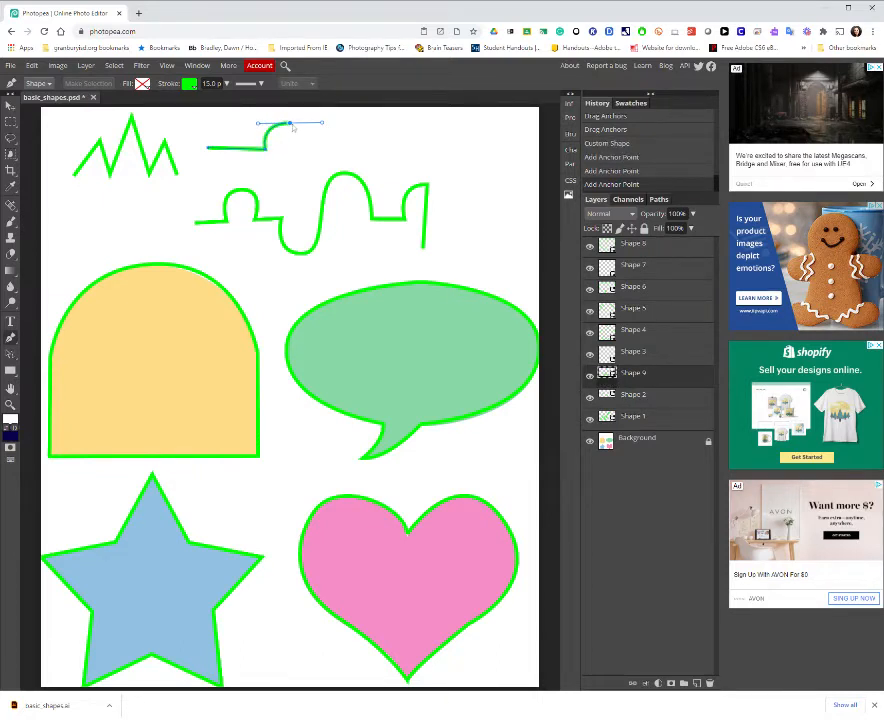
mouse_move(293, 127)
mouse_down()
mouse_move(293, 190)
mouse_move(293, 122)
mouse_up()
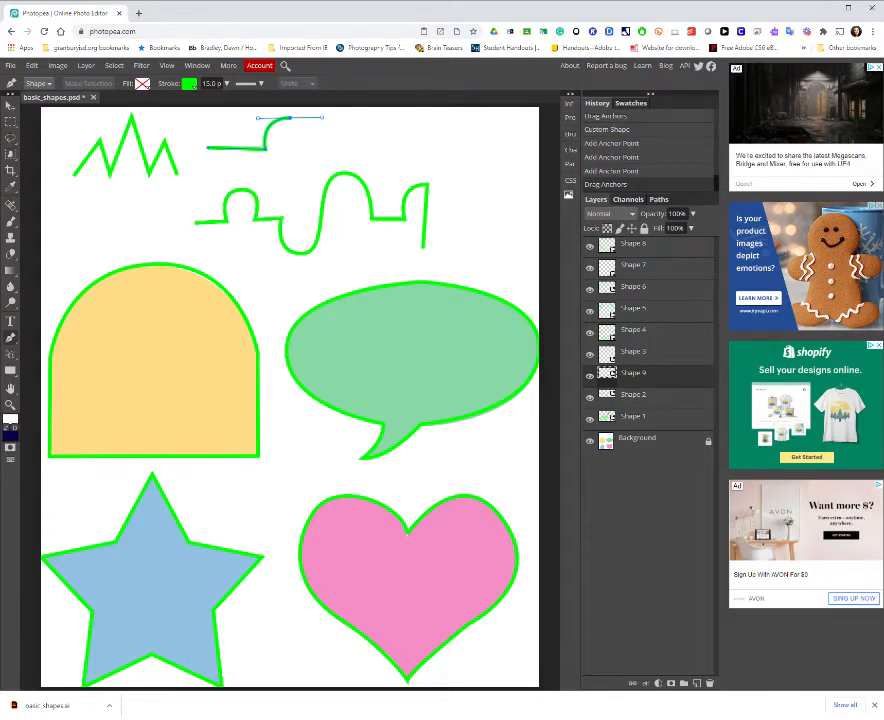
click(308, 148)
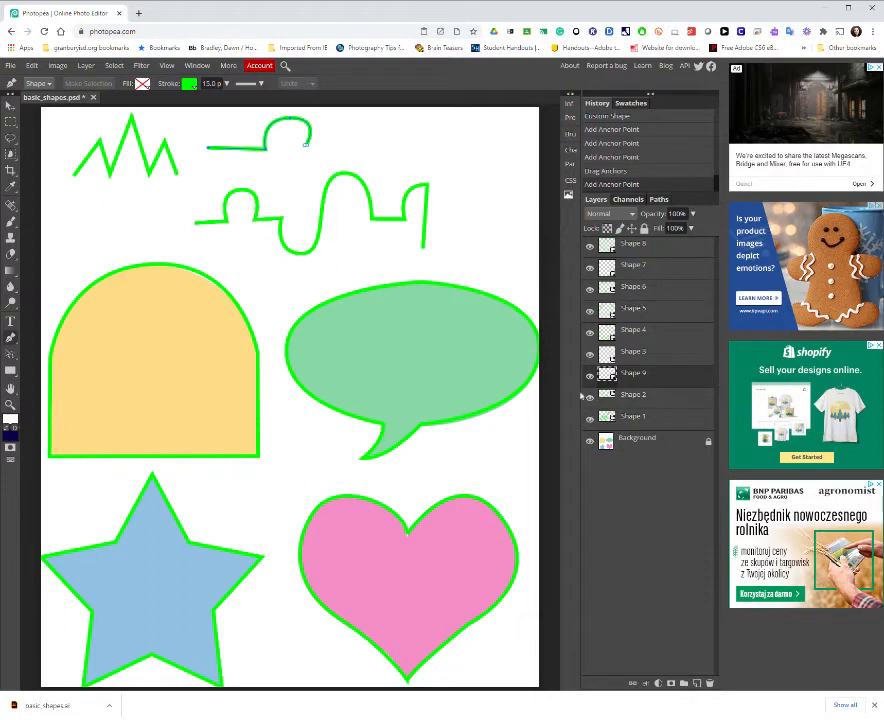
- Try a pattern fill on the heart shape, Shape 8, and set its fill back to none
click(639, 250)
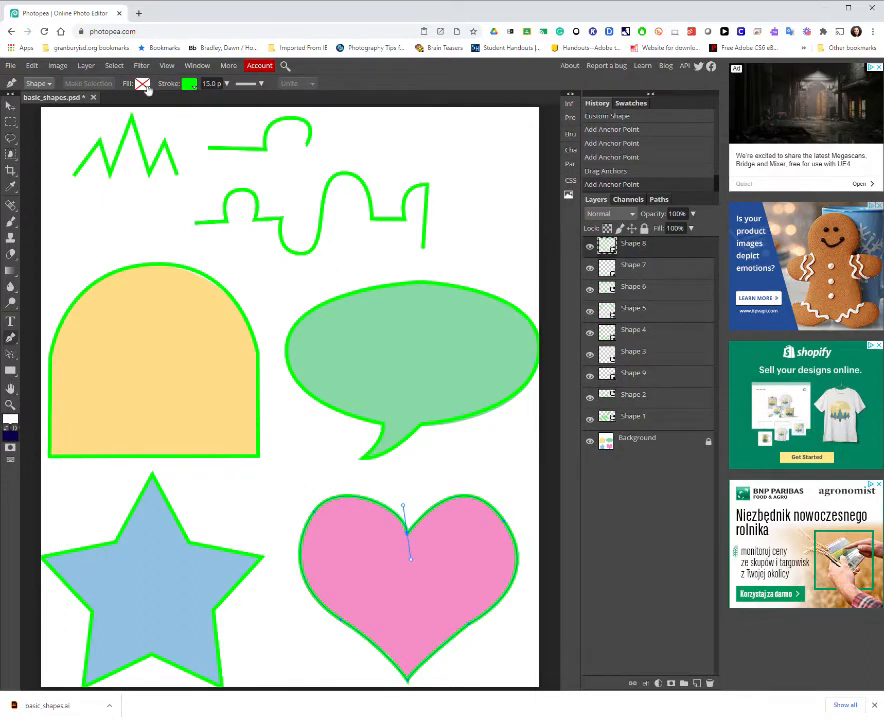
click(143, 84)
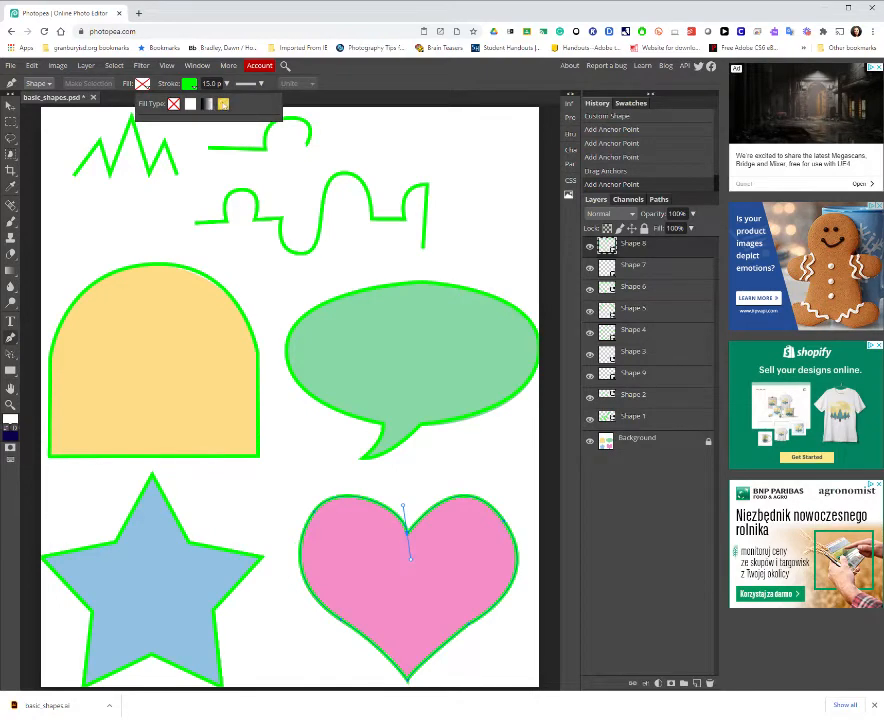
click(223, 104)
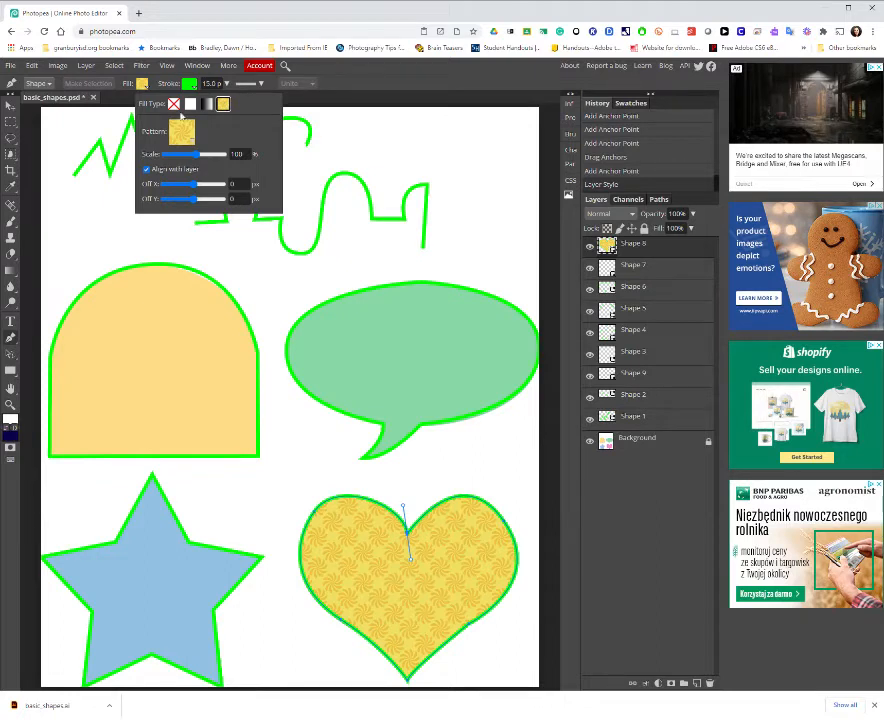
click(174, 104)
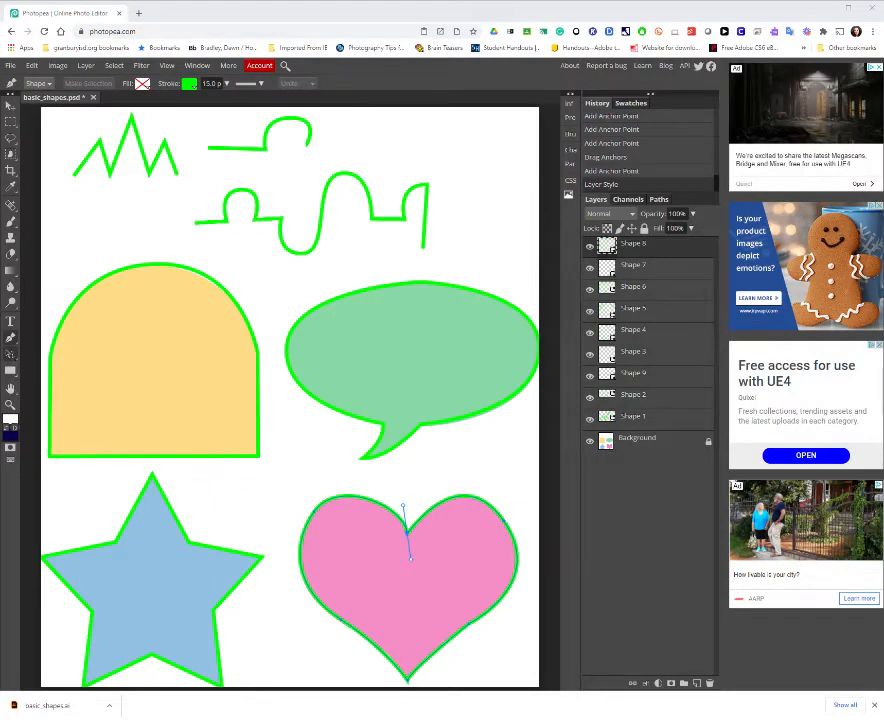
- Try to select all drawn paths with a Path Select marquee over the canvas, and check which paths are listed
click(11, 355)
click(46, 355)
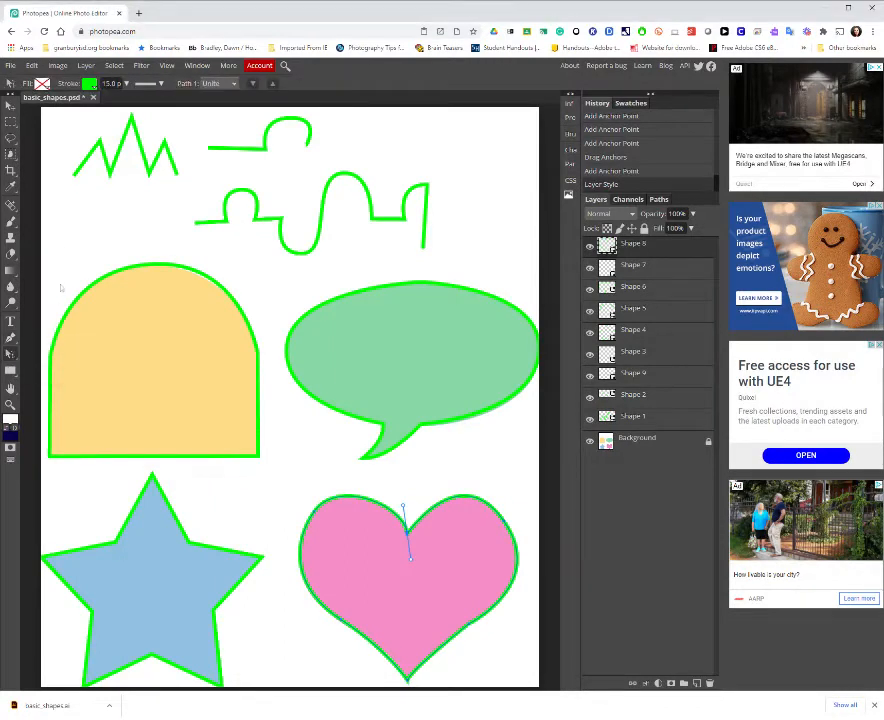
drag(44, 109, 527, 697)
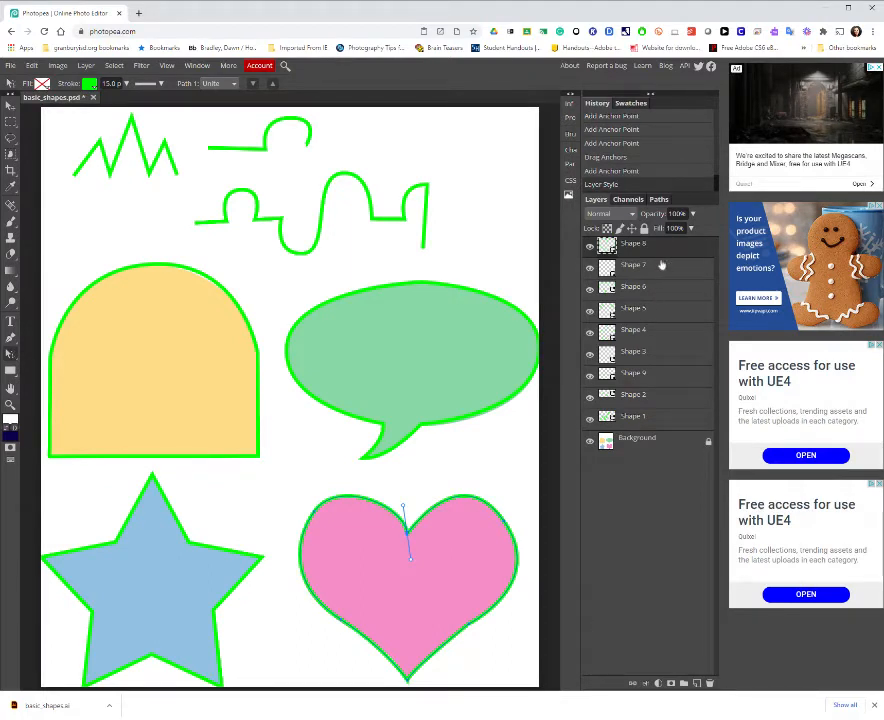
click(658, 199)
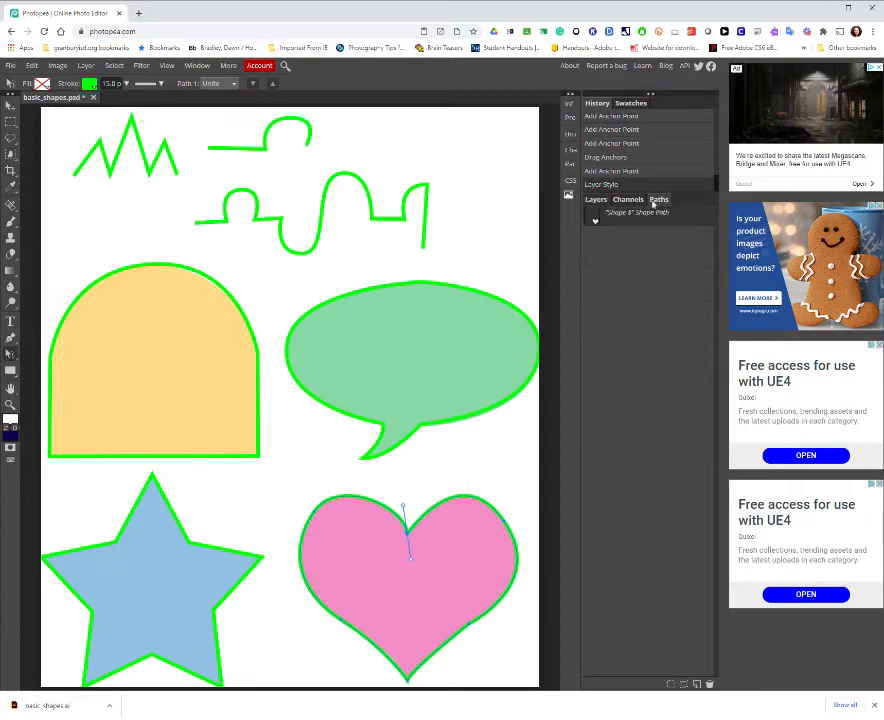
click(596, 199)
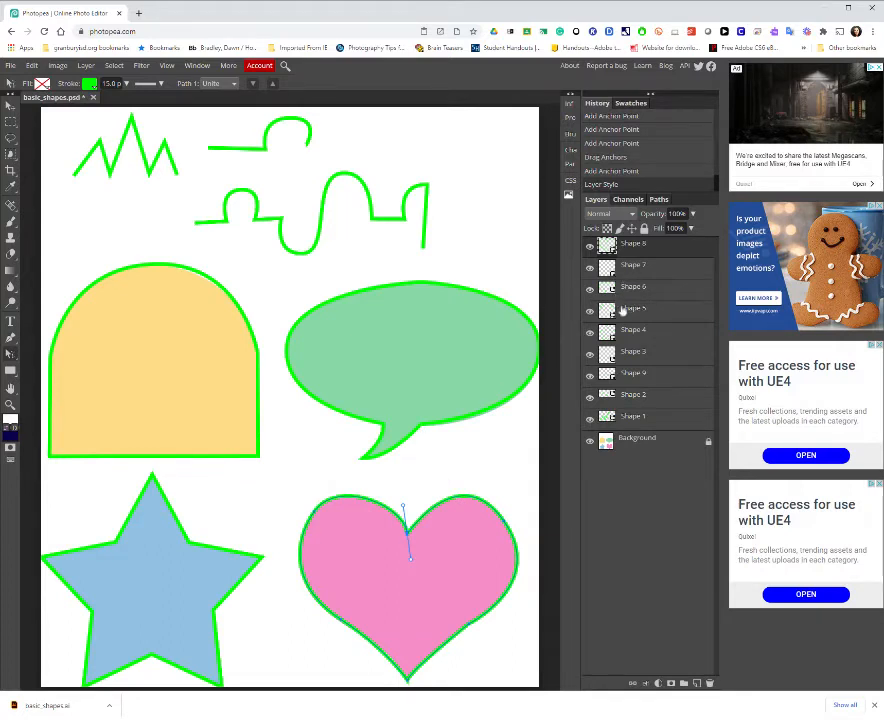
- Select the layers from Shape 8 to Shape 1 and marquee their paths with Path Select and with Direct Select
click(633, 420)
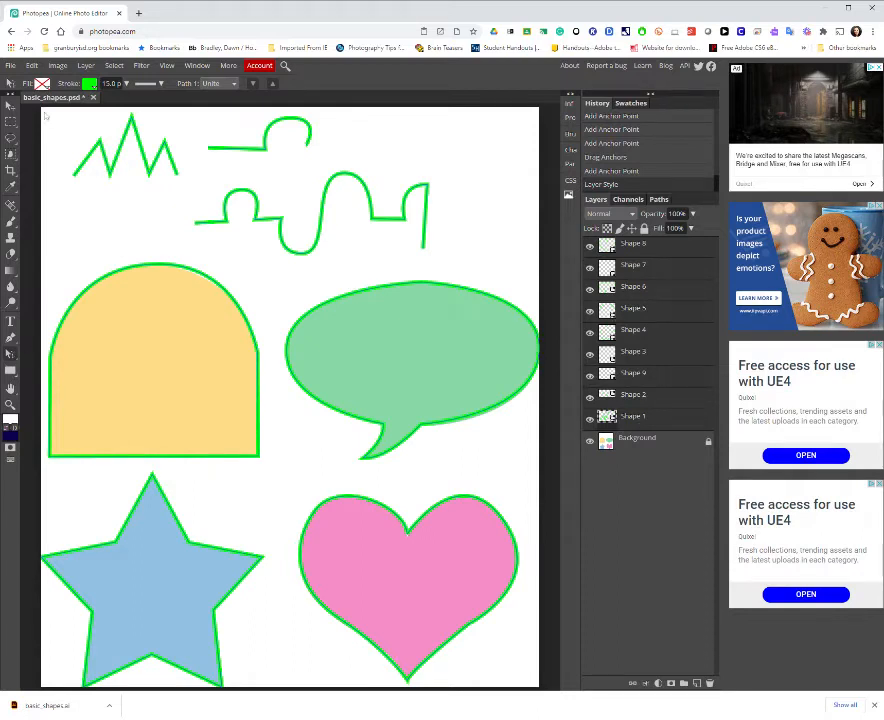
drag(44, 113, 541, 695)
right_click(11, 352)
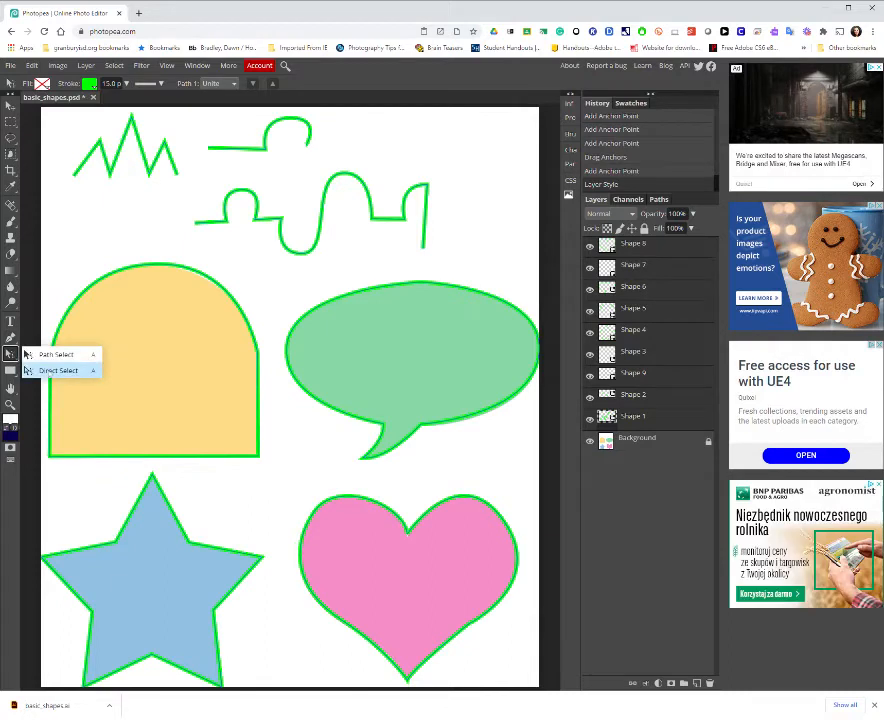
click(55, 370)
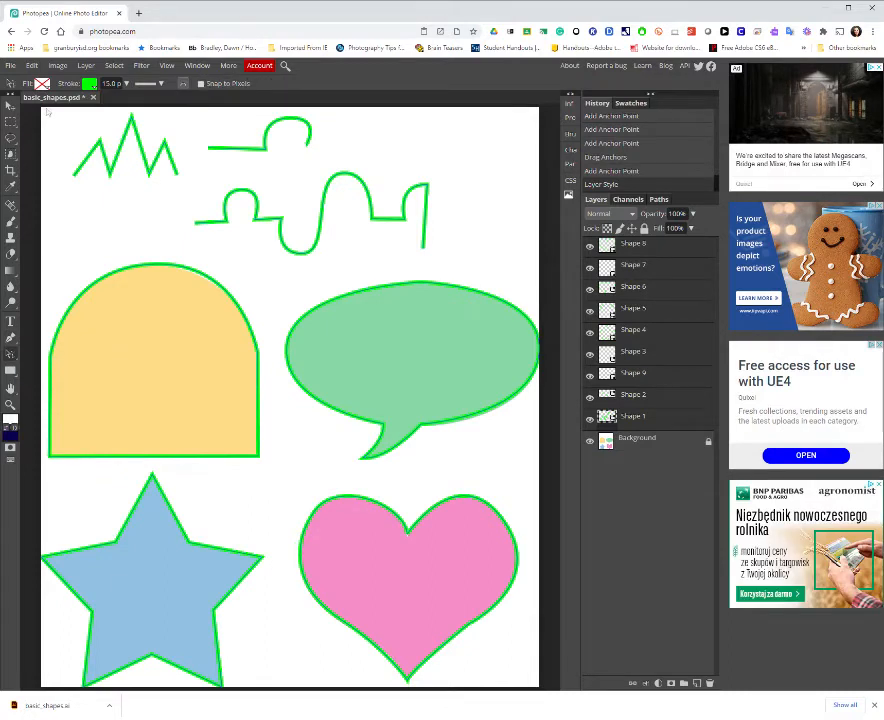
drag(43, 113, 541, 697)
- Marquee the whole canvas again with Path Select and display the list of shape paths
right_click(10, 354)
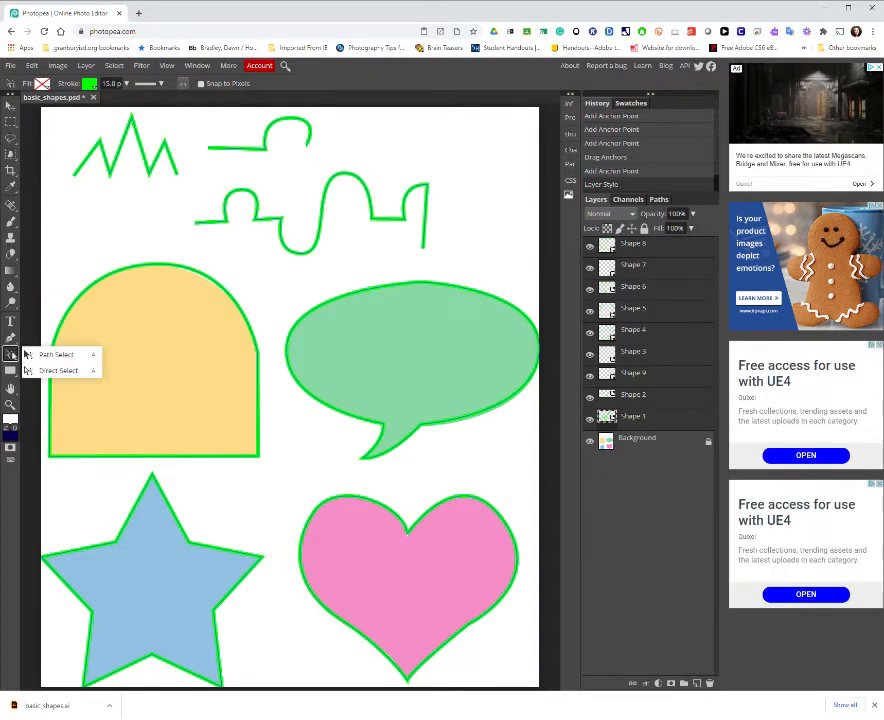
click(45, 355)
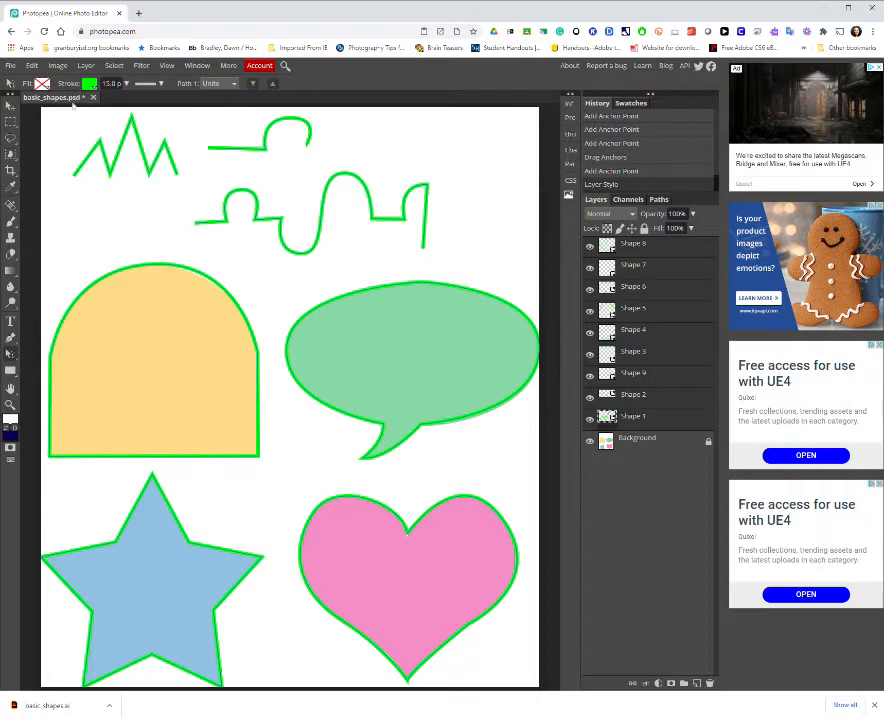
drag(43, 107, 537, 694)
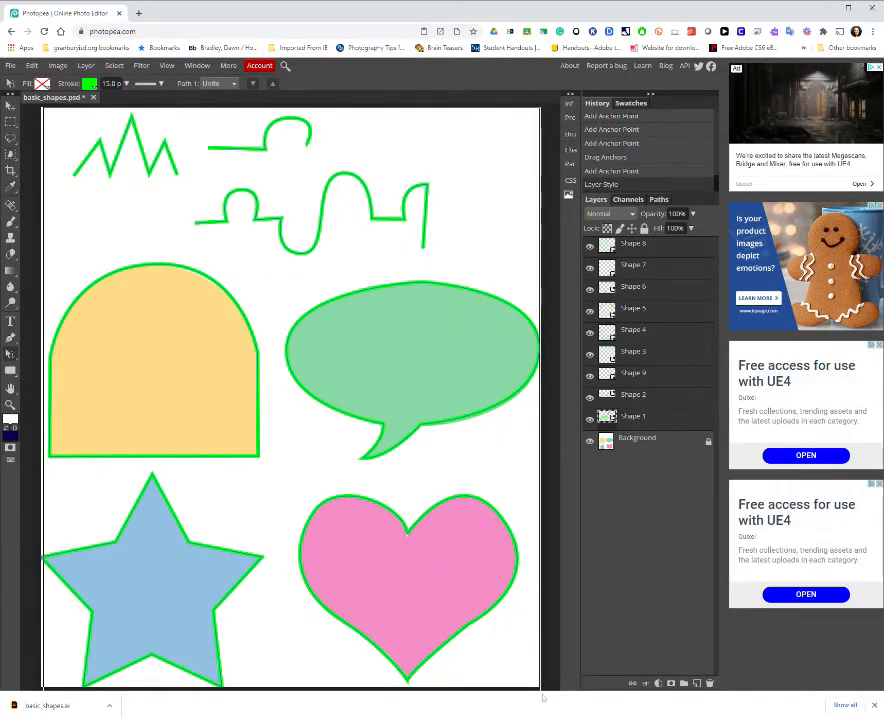
click(659, 199)
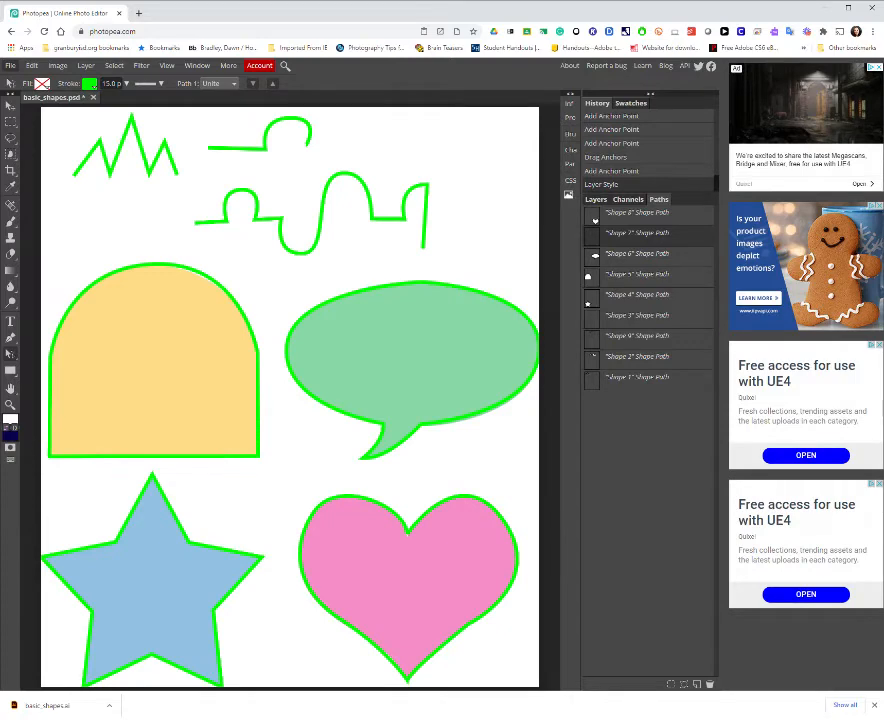
- Create a new project 10 inches wide and 10 inches high with a white background
click(12, 66)
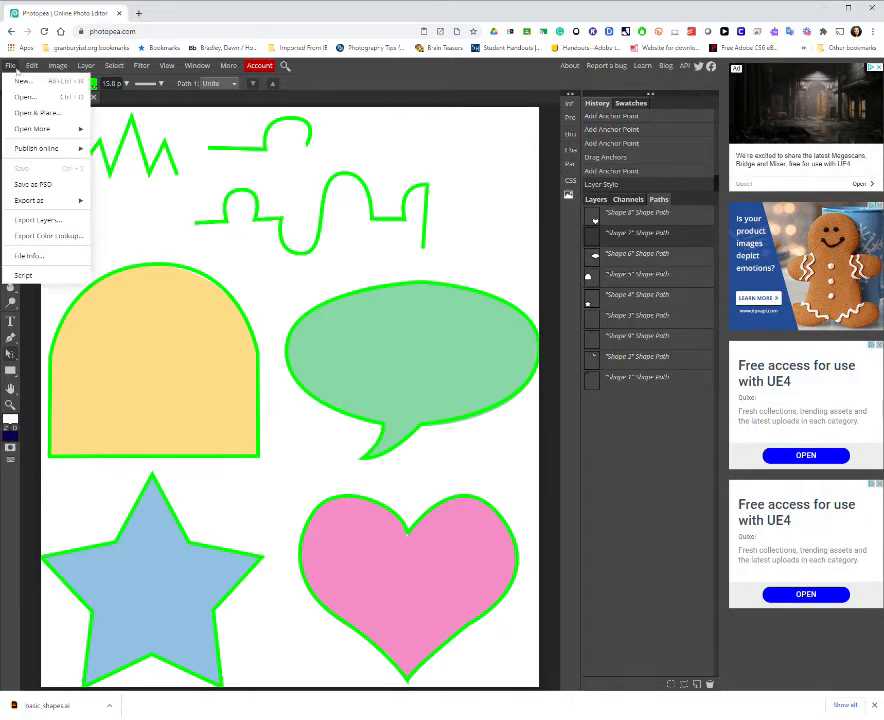
click(22, 80)
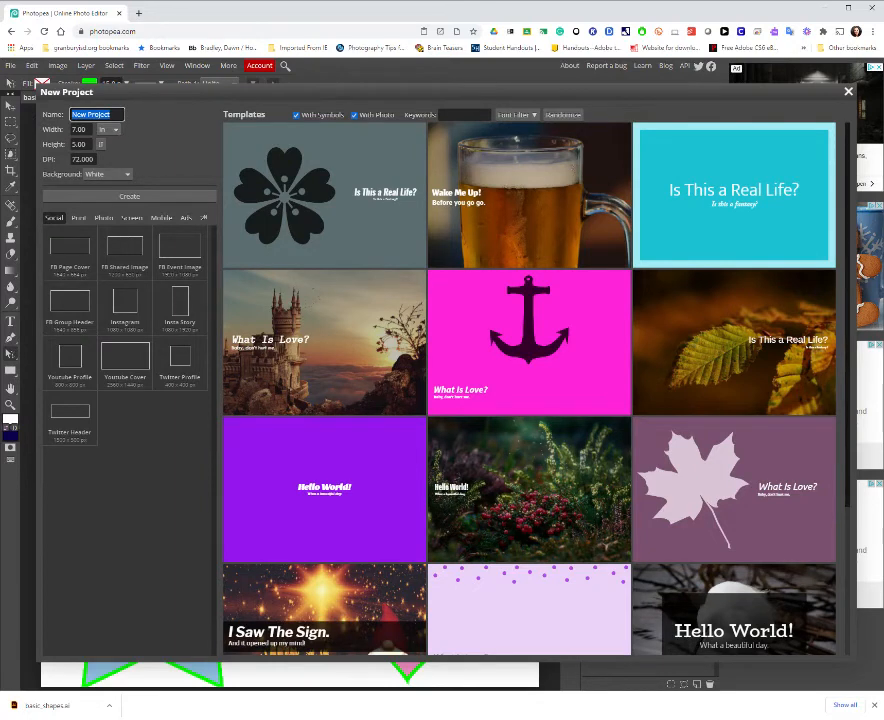
key(Tab)
text(10)
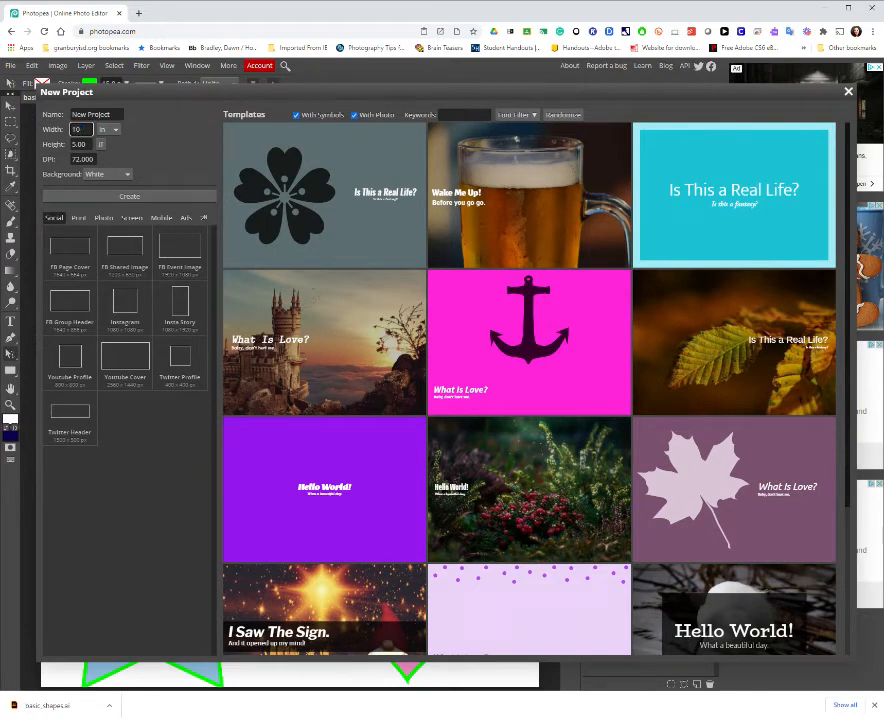
key(Tab)
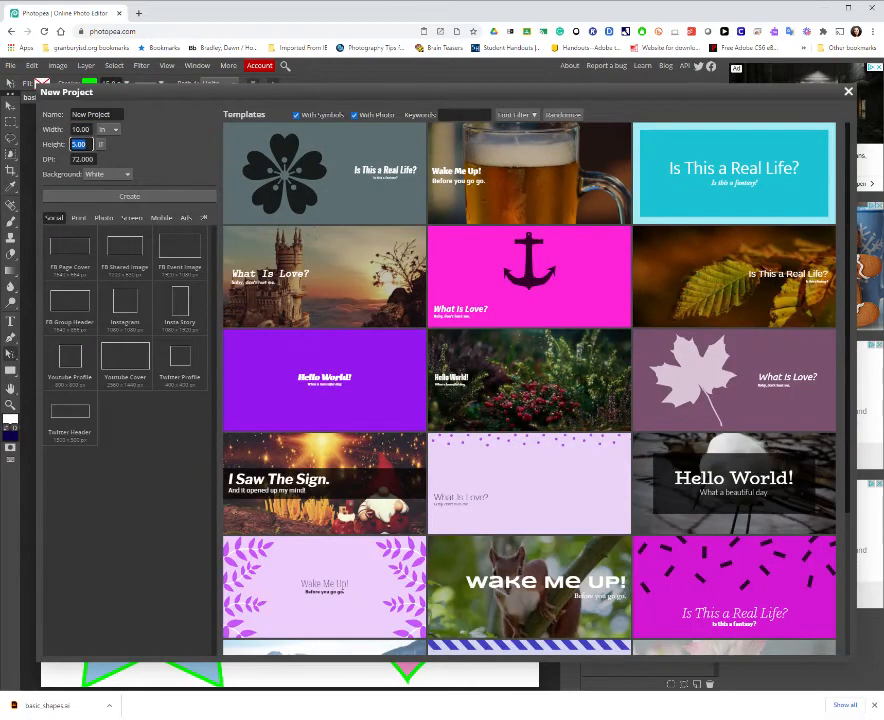
text(10)
click(139, 198)
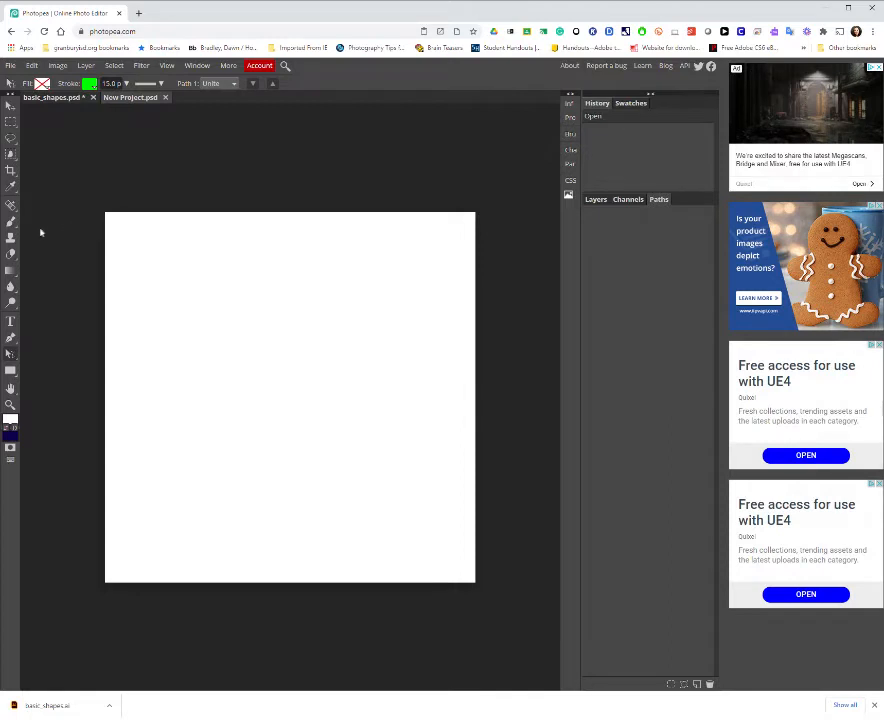
- Try to draw a lowercase letter a with the Pen tool near the upper-left corner of the canvas
click(10, 338)
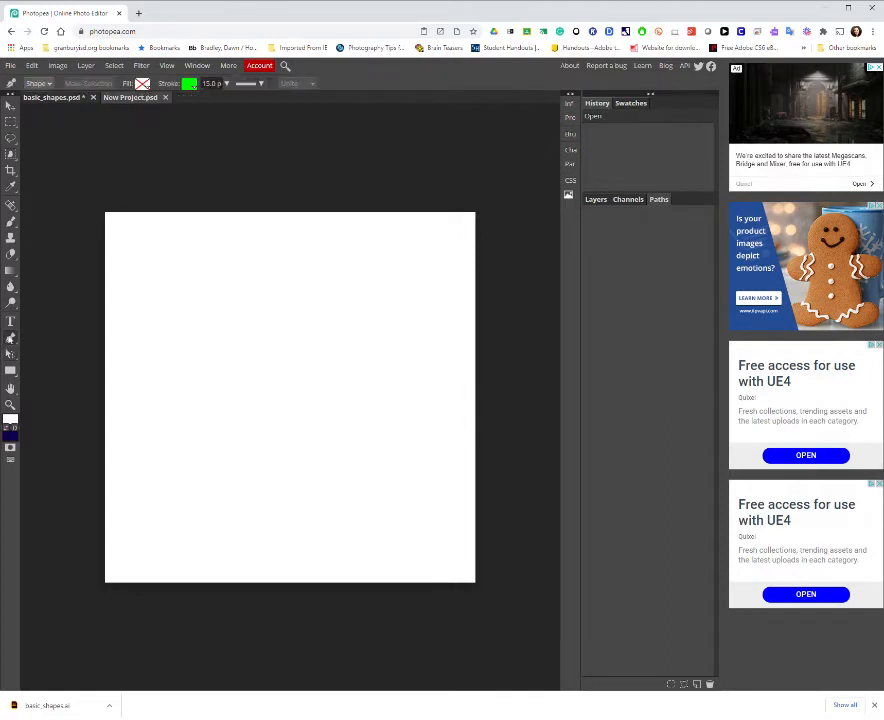
click(148, 236)
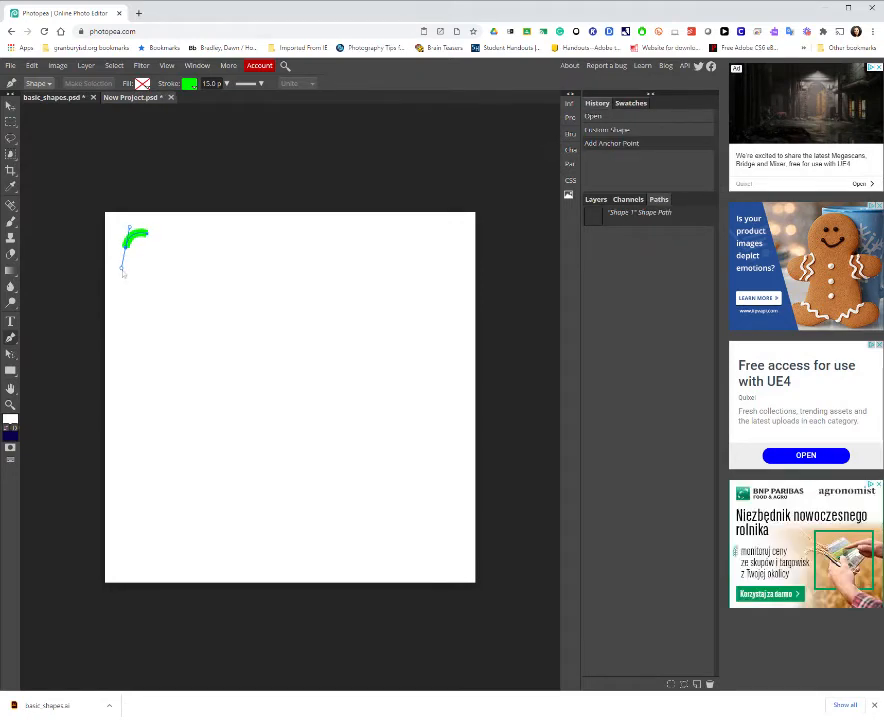
click(121, 267)
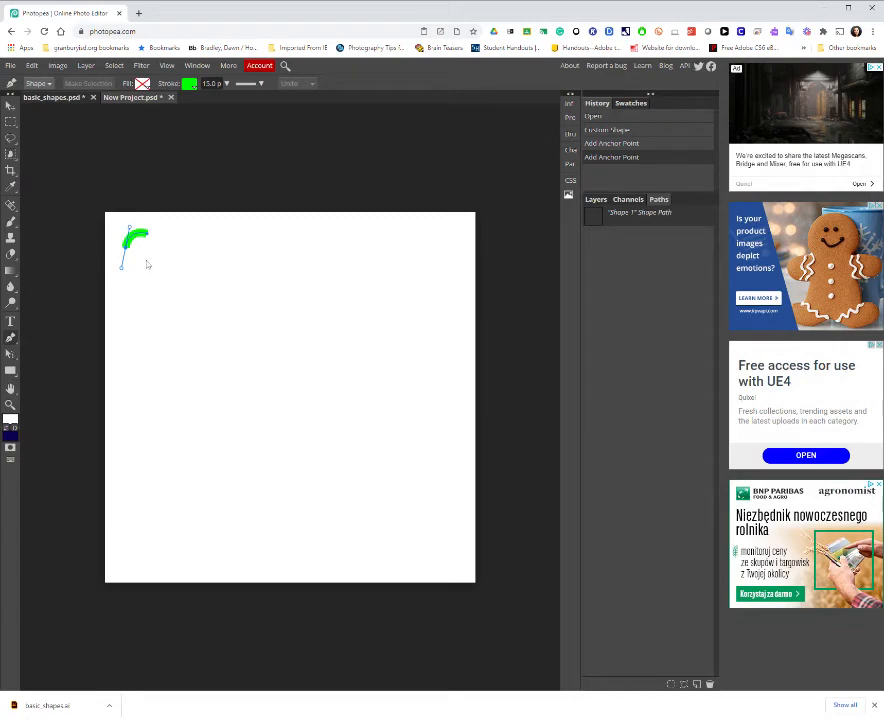
click(147, 262)
click(146, 261)
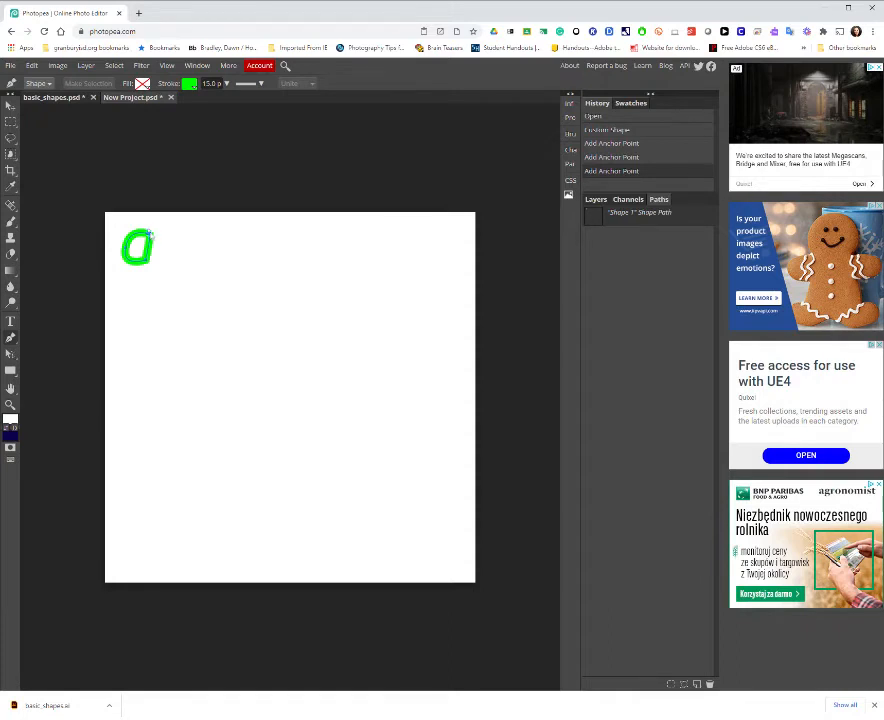
click(148, 231)
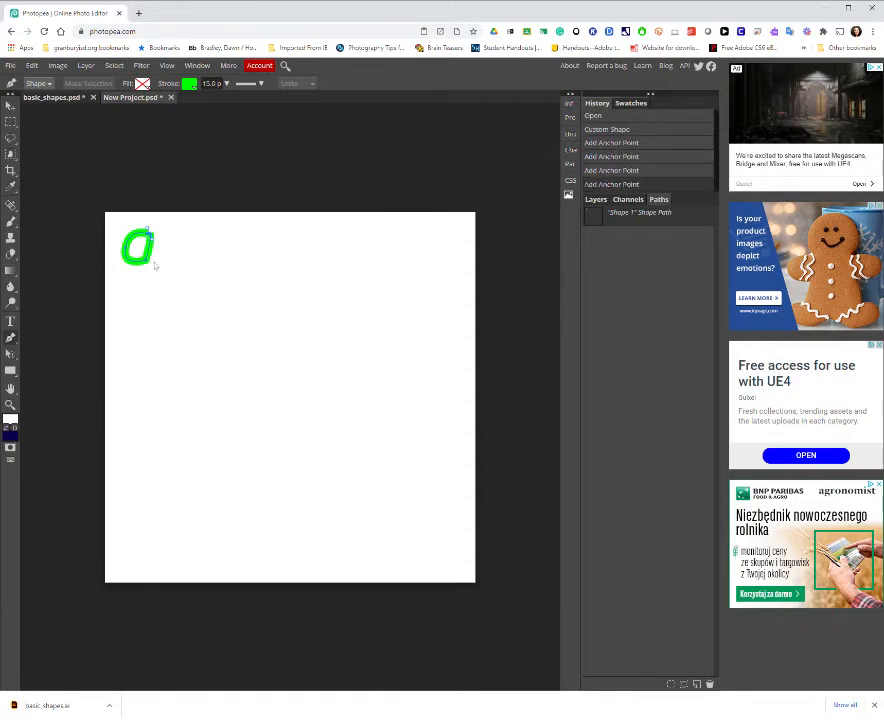
click(165, 267)
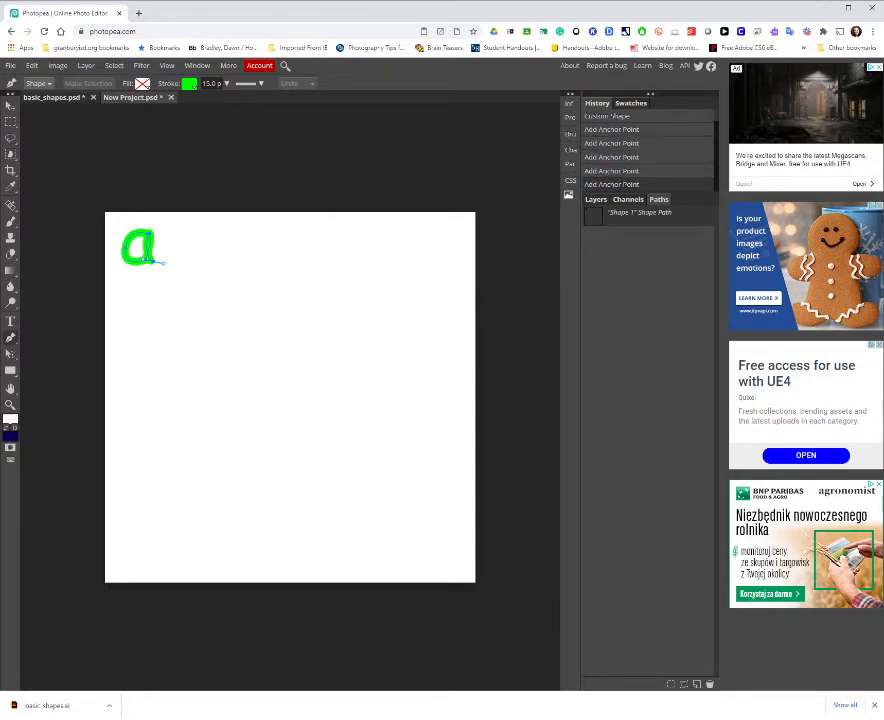
- Set the letter's stroke width to 10 pt and its fill to none
click(205, 83)
text(10)
key(Return)
click(143, 83)
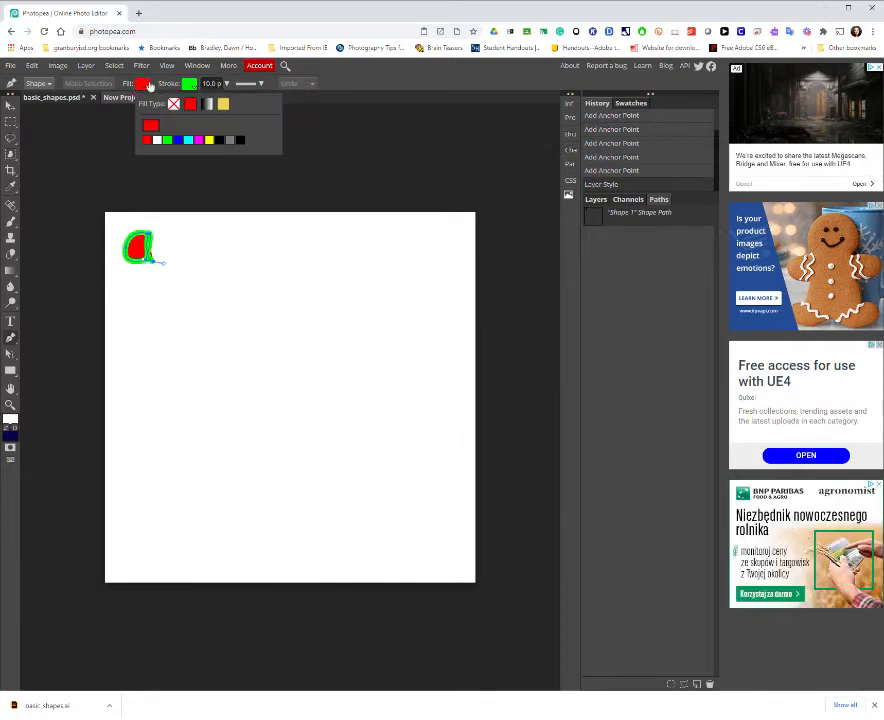
click(174, 104)
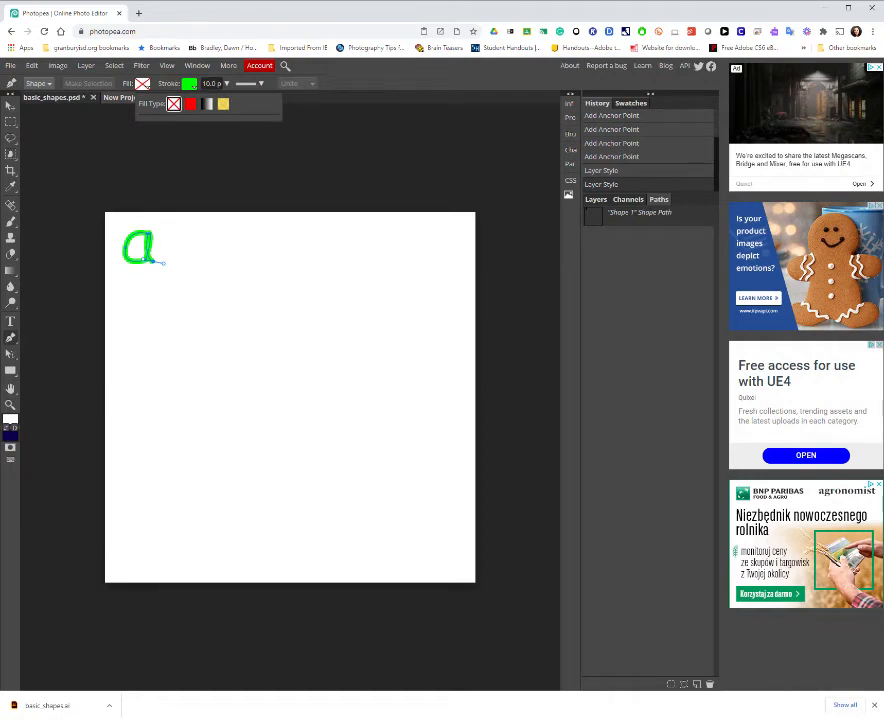
- Delete the letter path and set the Pen tool to a 5 pt green stroke with no fill
drag(210, 84, 200, 87)
text(5)
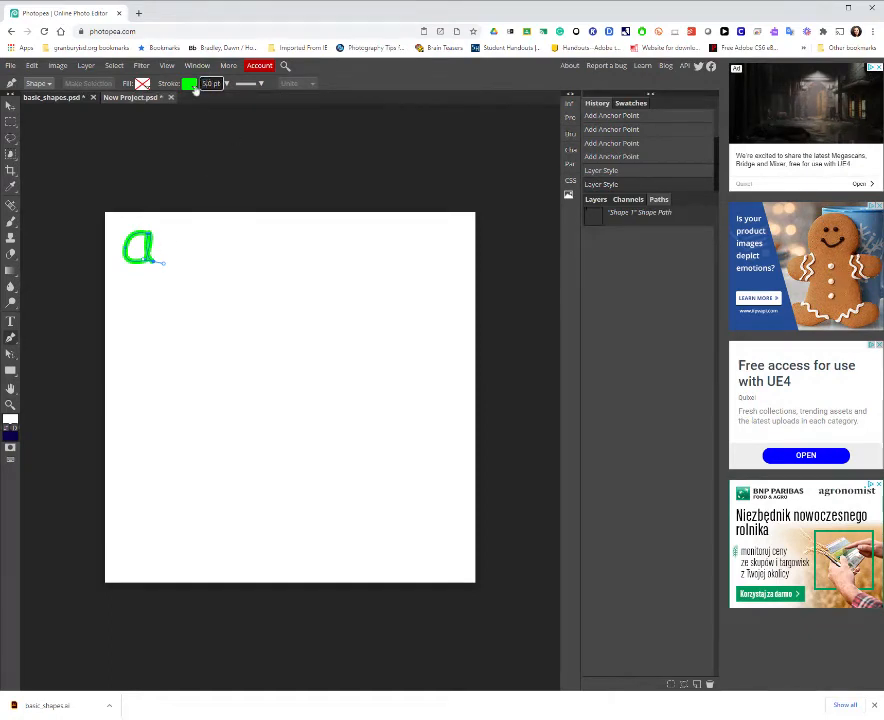
click(196, 129)
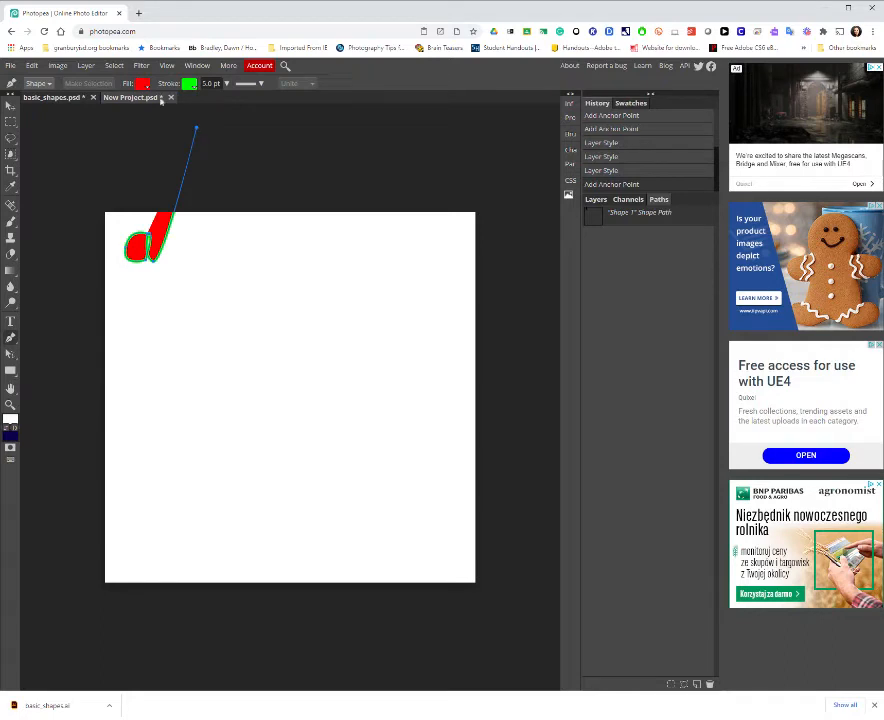
key(Delete)
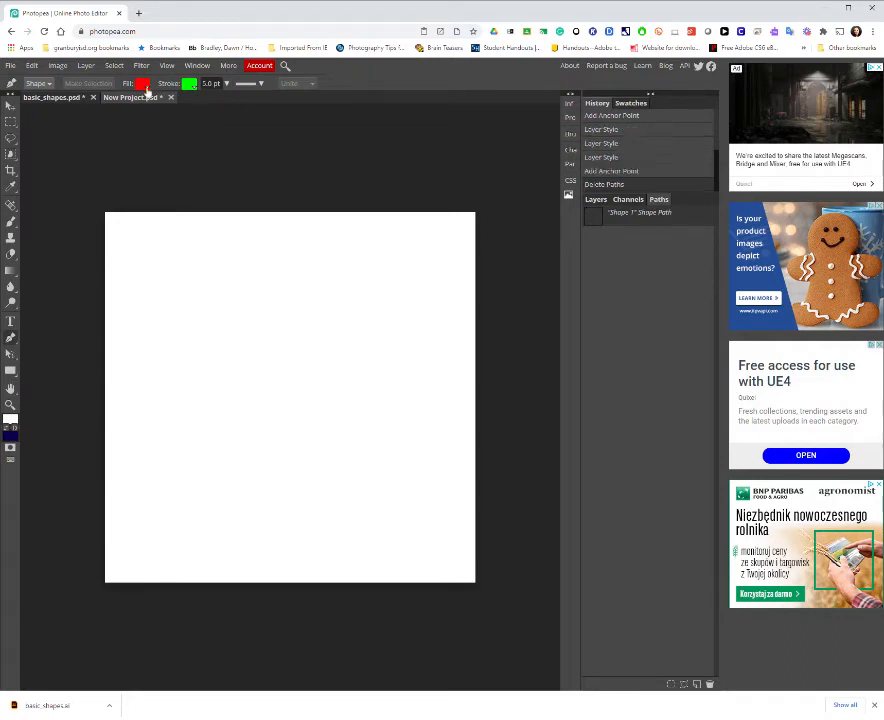
click(145, 86)
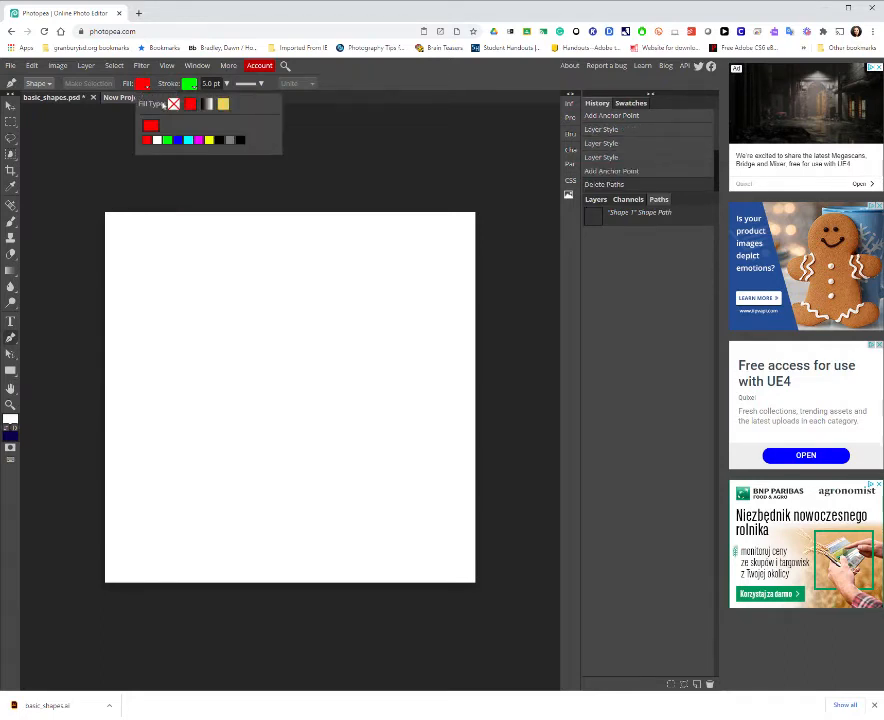
click(174, 103)
- Try to redraw the lowercase a with the thinner stroke, and delete that path
click(148, 243)
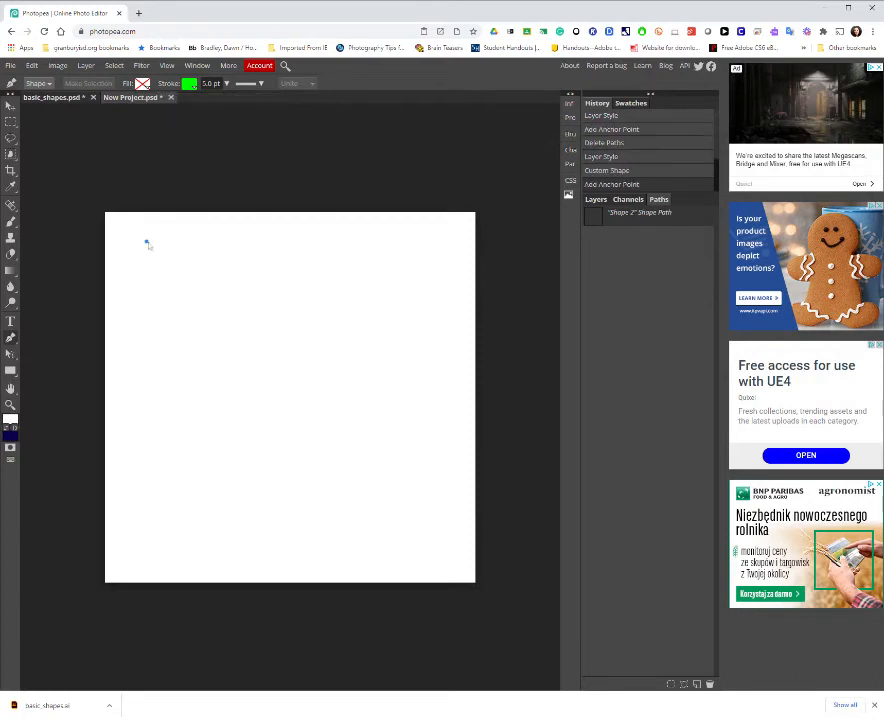
drag(130, 256, 130, 271)
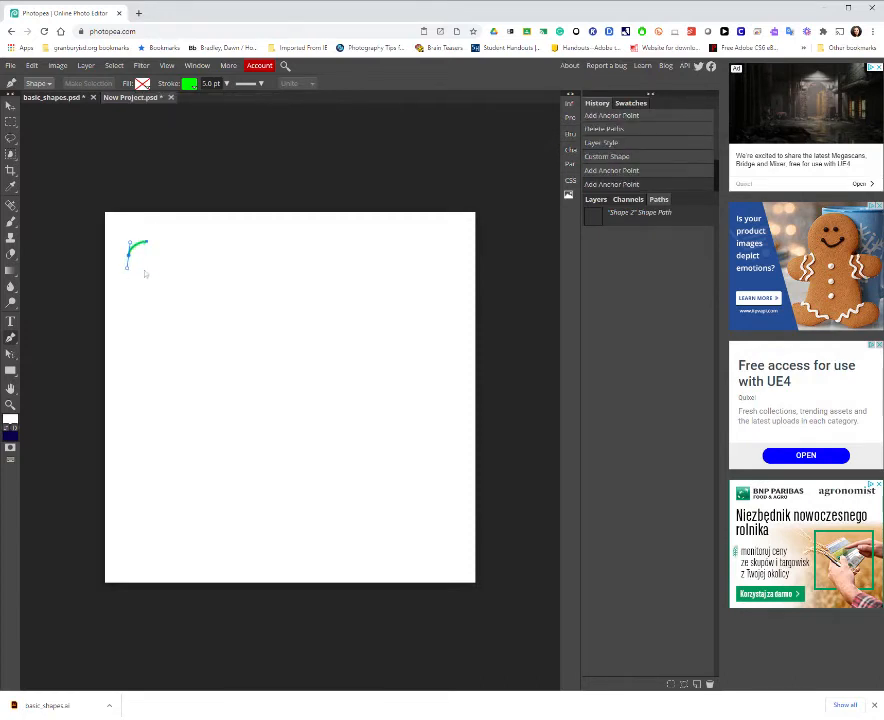
click(148, 268)
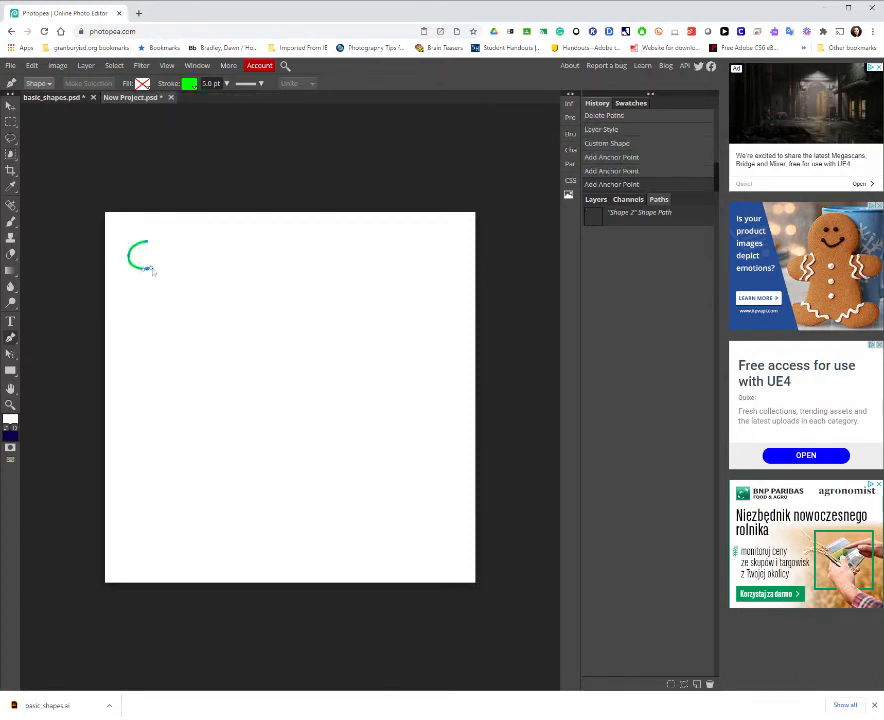
click(149, 243)
drag(156, 269, 164, 270)
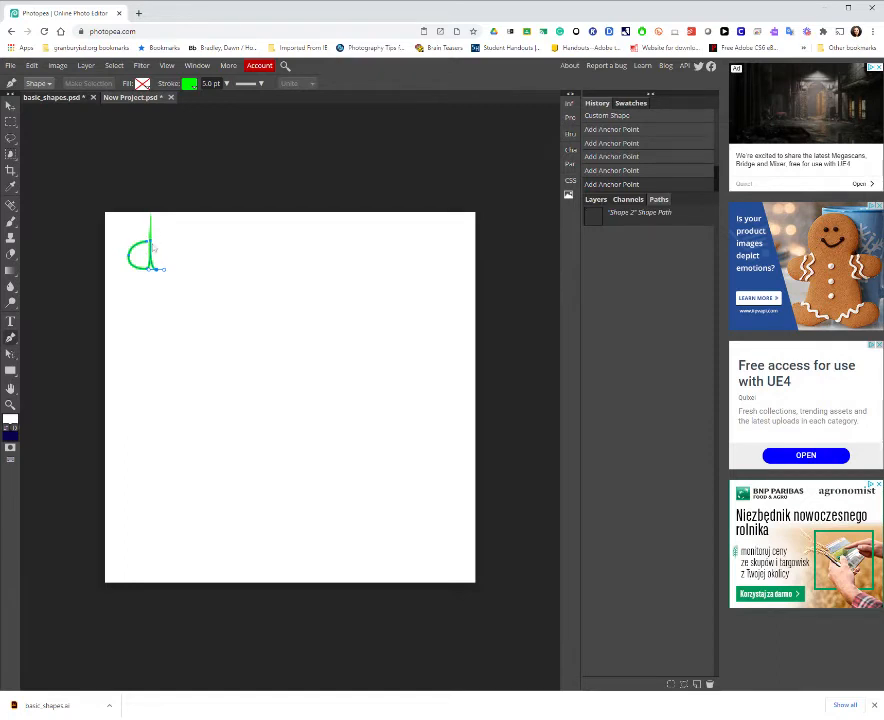
key(Delete)
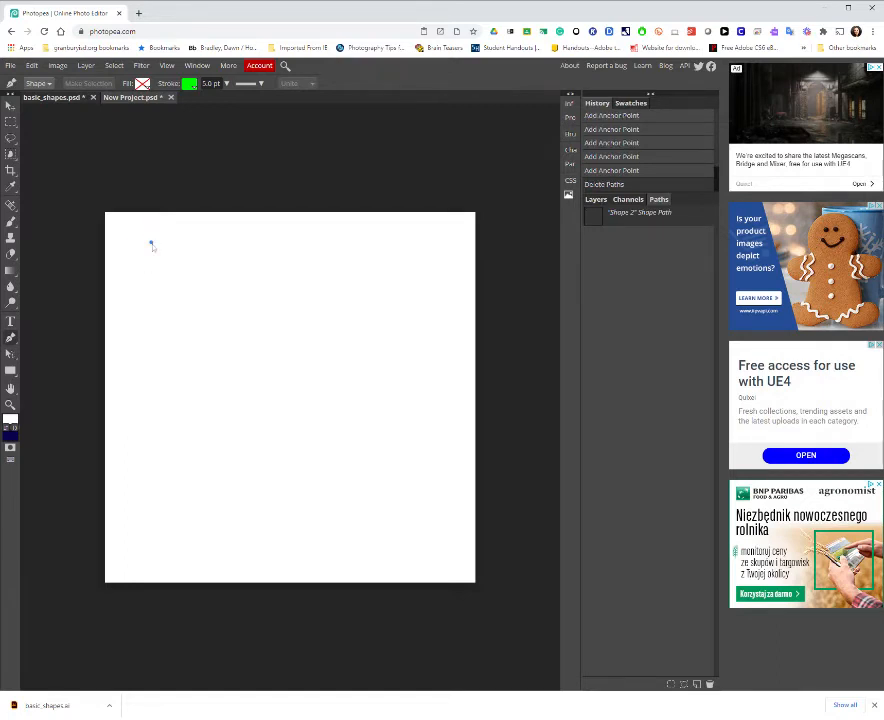
- Draw the letter a again near the canvas's upper-left corner, with a curved bowl, a corner anchor, a straight stem and a short tail
click(151, 242)
drag(131, 251, 132, 268)
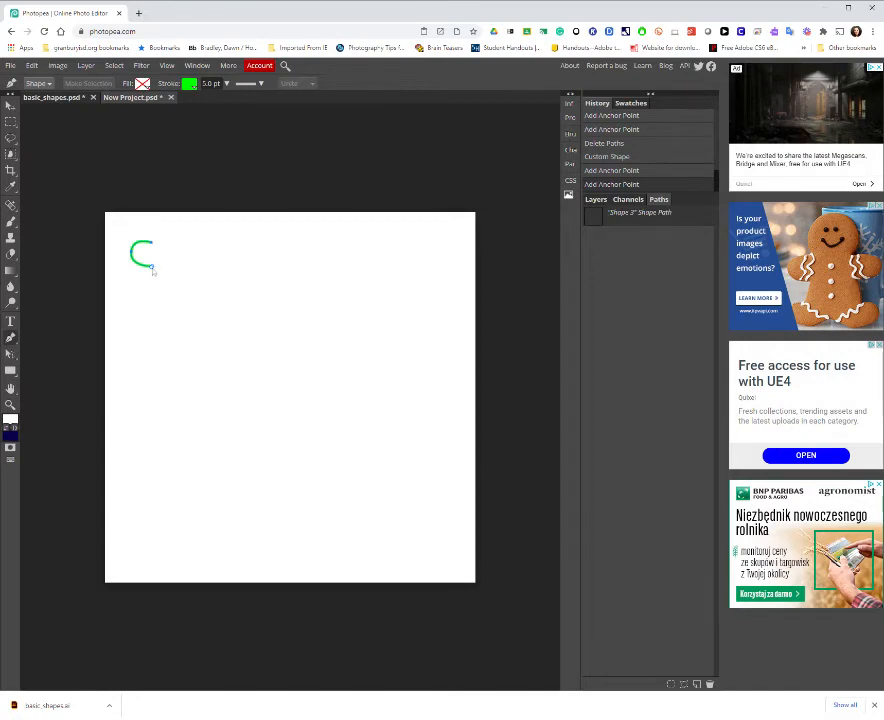
click(152, 270)
click(152, 268)
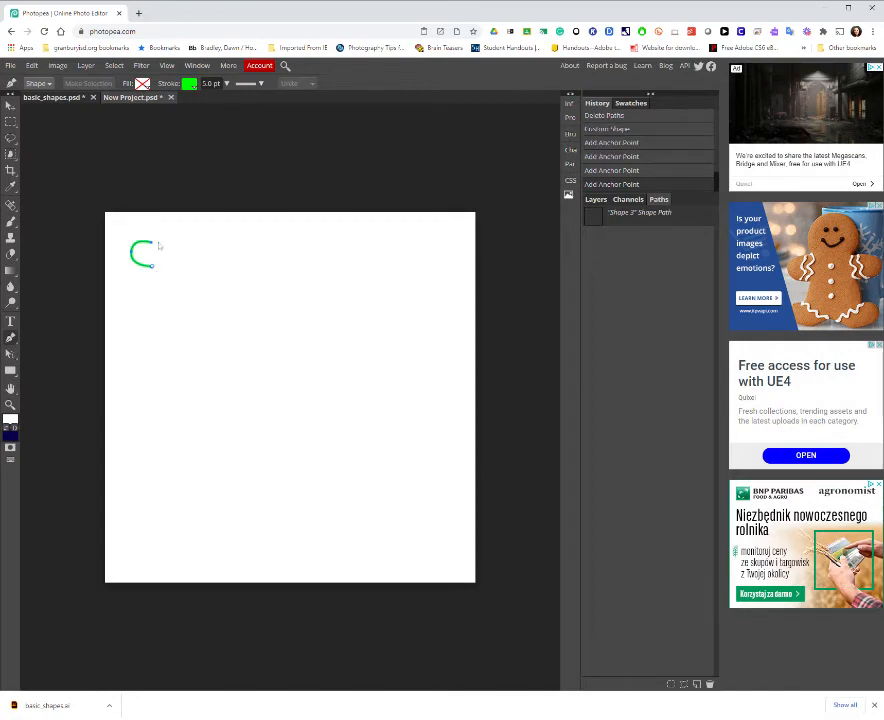
click(155, 244)
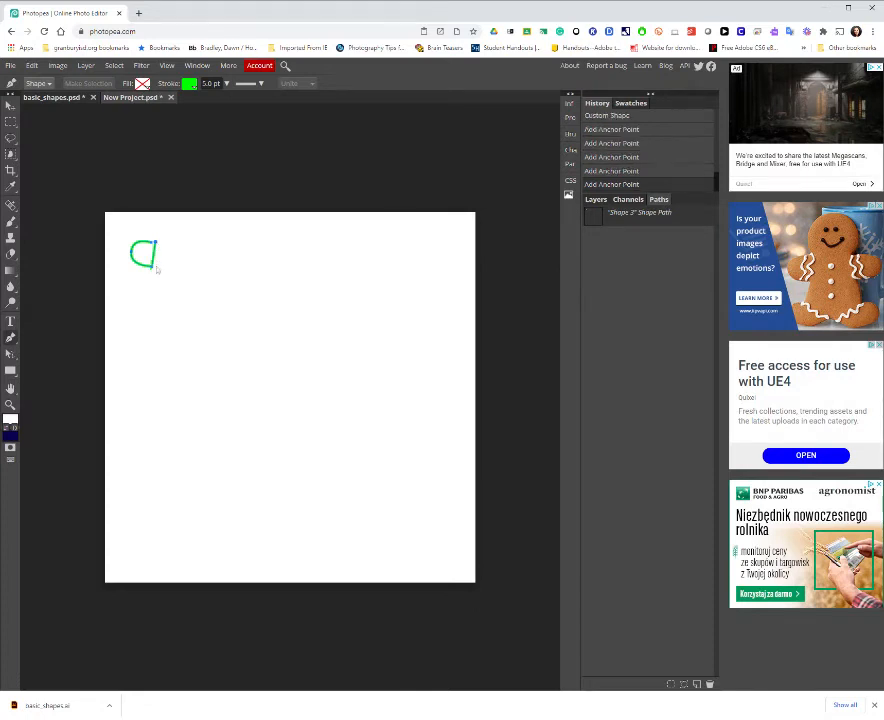
drag(154, 265, 173, 260)
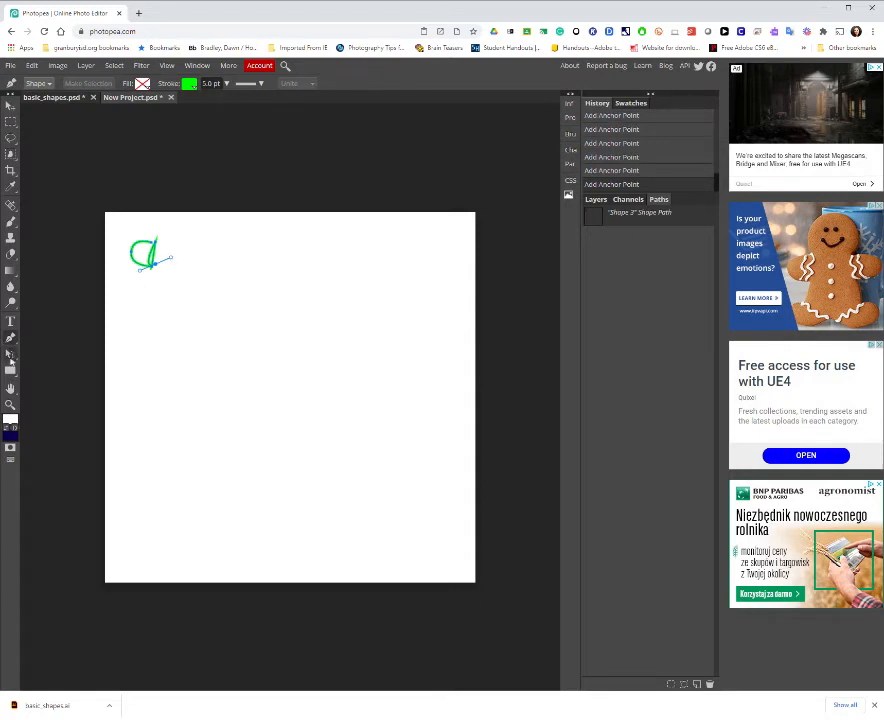
- With Direct Select, move the top anchor of the letter a's stem slightly downward
right_click(10, 354)
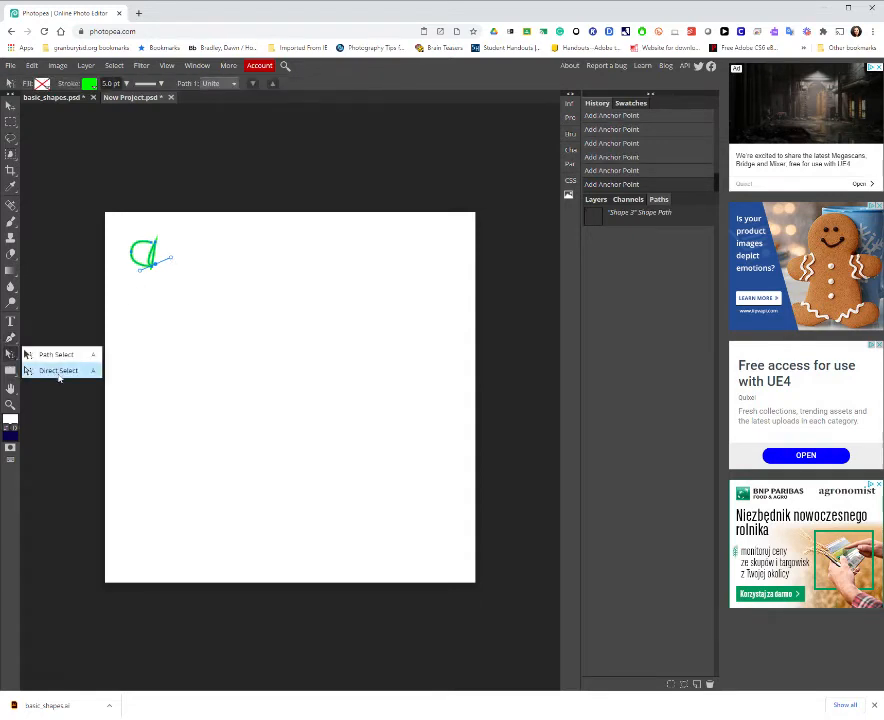
click(58, 371)
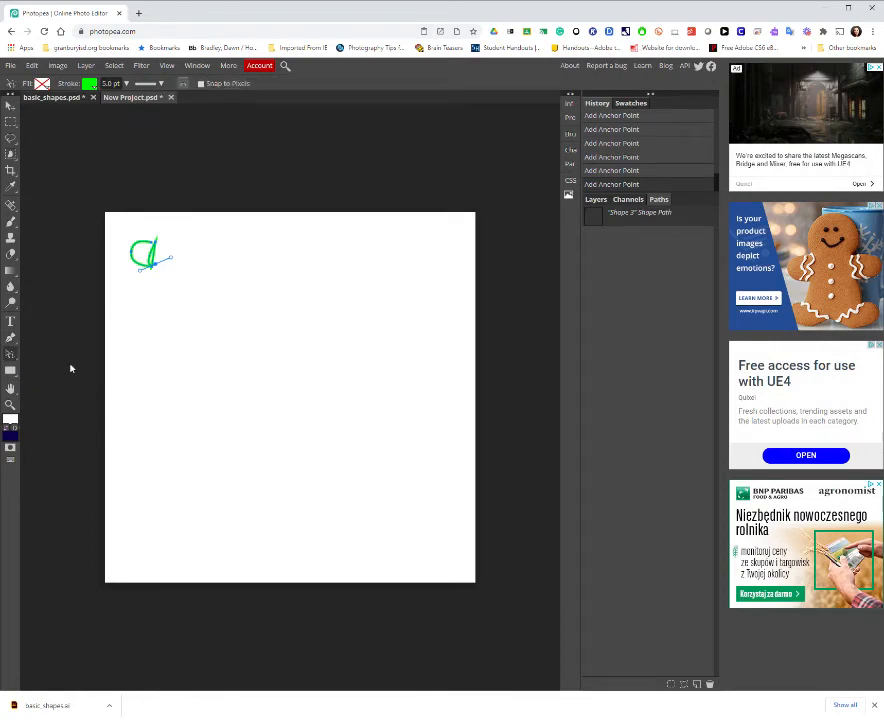
key(ctrl+plus)
key(ctrl+plus)
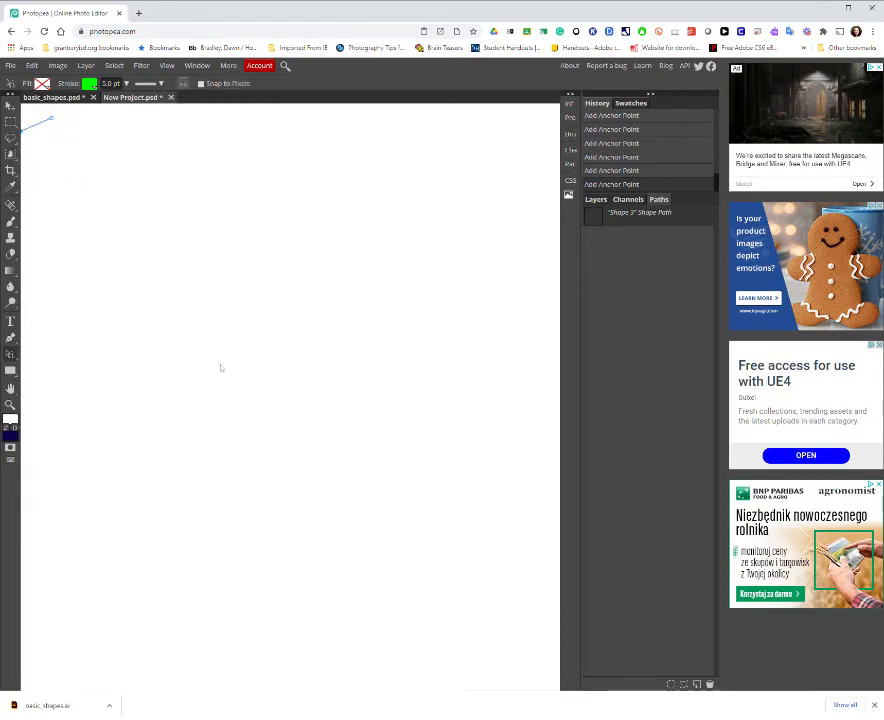
key(space)
drag(67, 371, 241, 513)
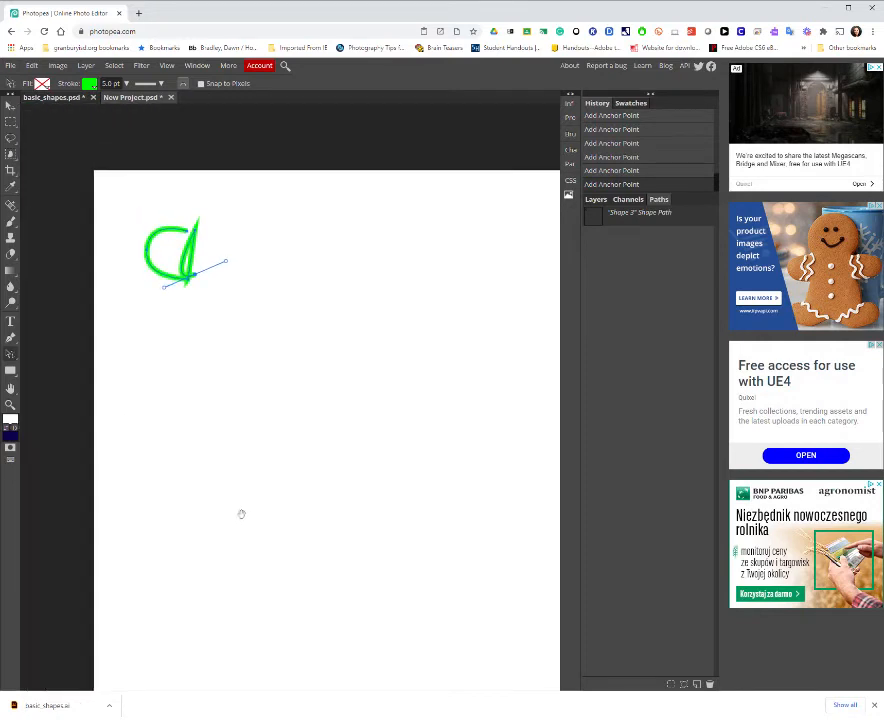
drag(231, 375, 268, 397)
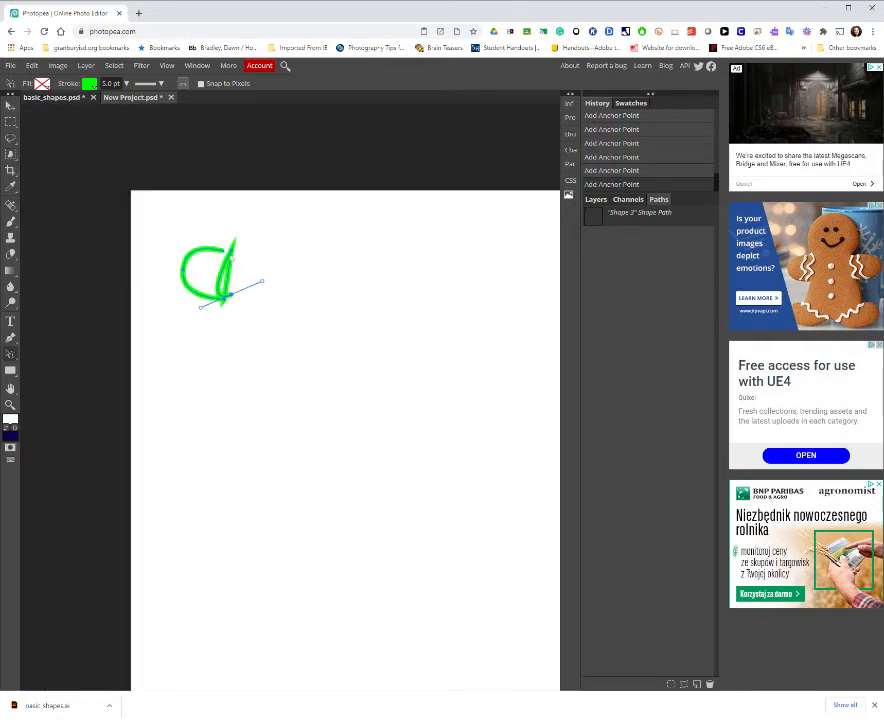
click(232, 251)
drag(232, 251, 229, 258)
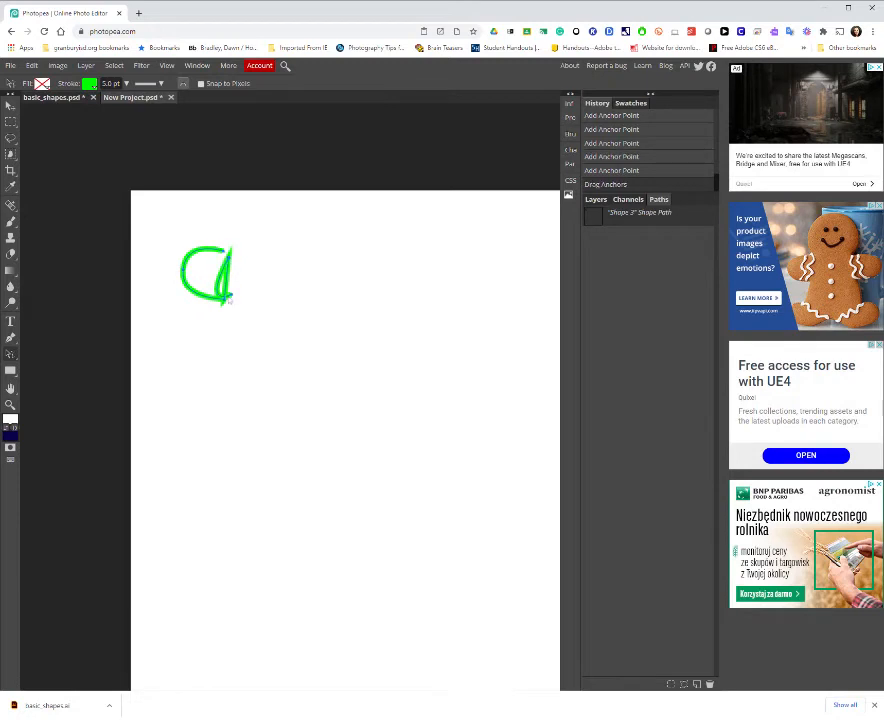
- Reposition the letter a's tail-end and bowl-start anchors to extend the tail and close the bowl, and return to the Pen tool
click(232, 295)
click(232, 295)
drag(243, 306, 247, 308)
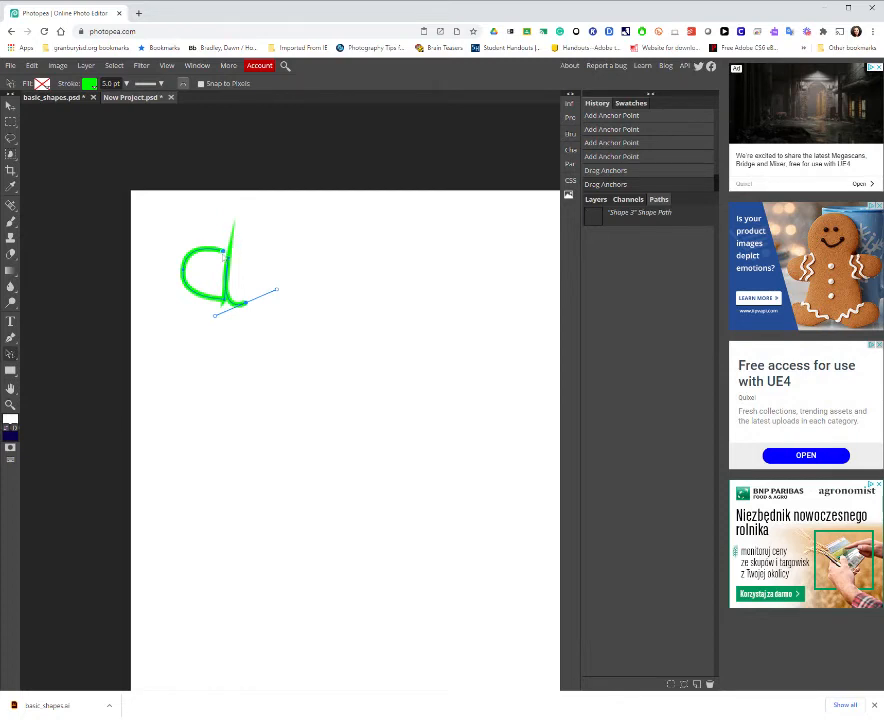
drag(223, 251, 234, 231)
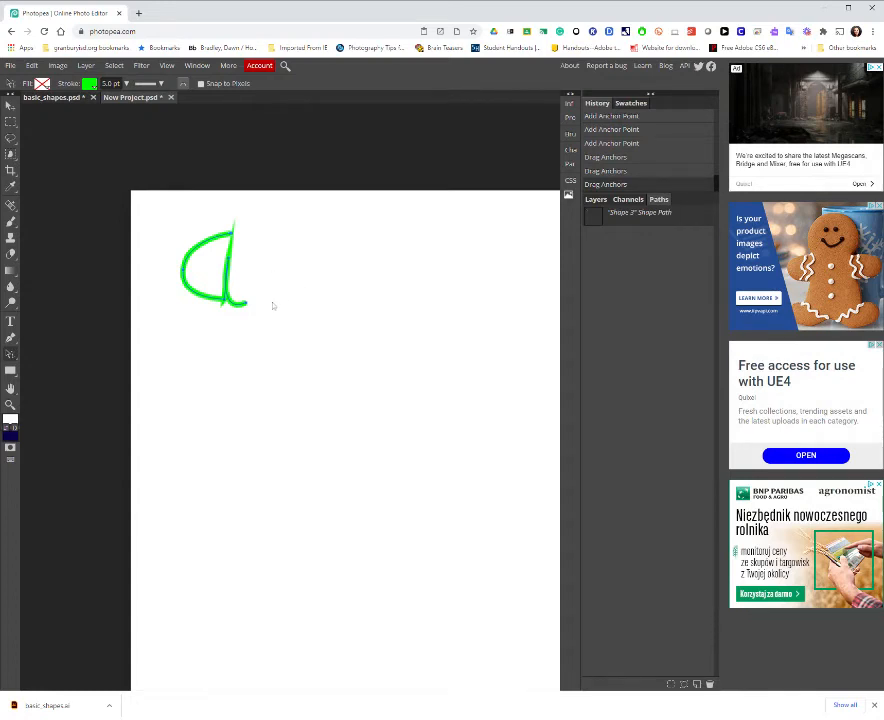
click(11, 337)
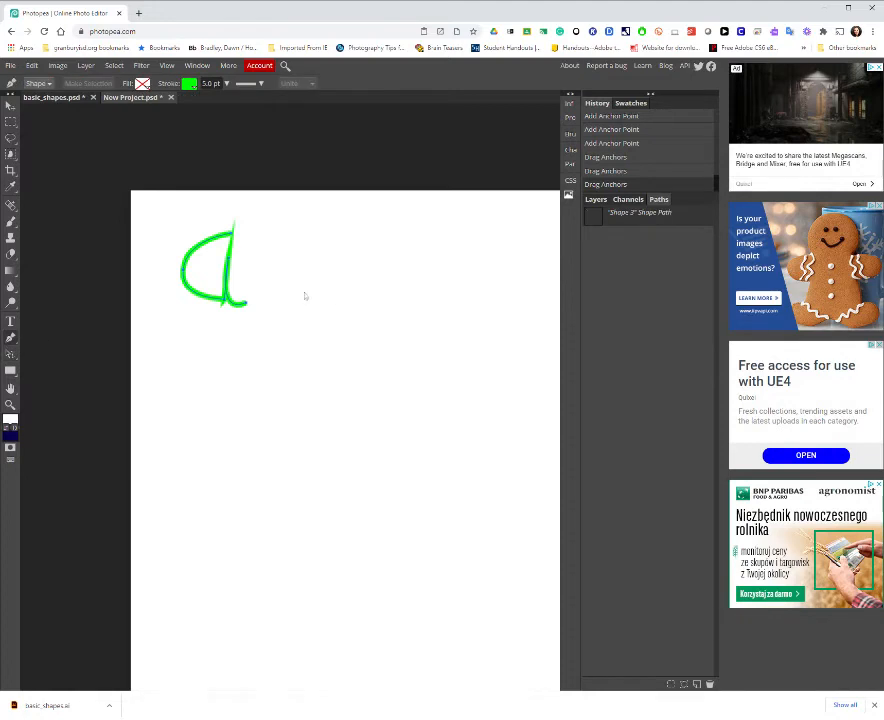
- Draw a cursive lowercase b beside the a with the Pen tool, using a curved loop, a corner anchor and a short exit stroke
click(267, 297)
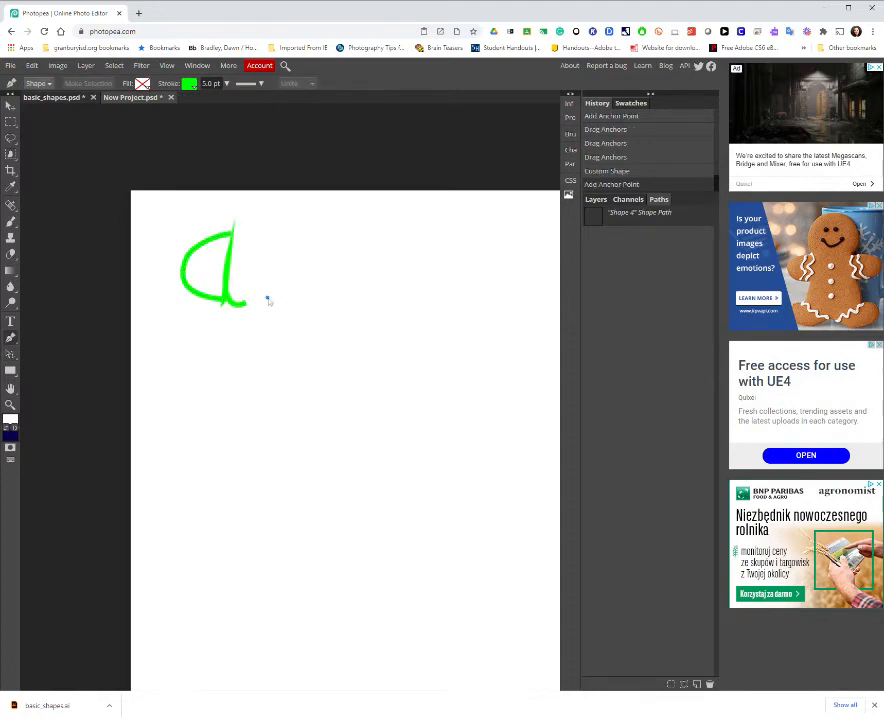
click(295, 210)
drag(290, 210, 263, 208)
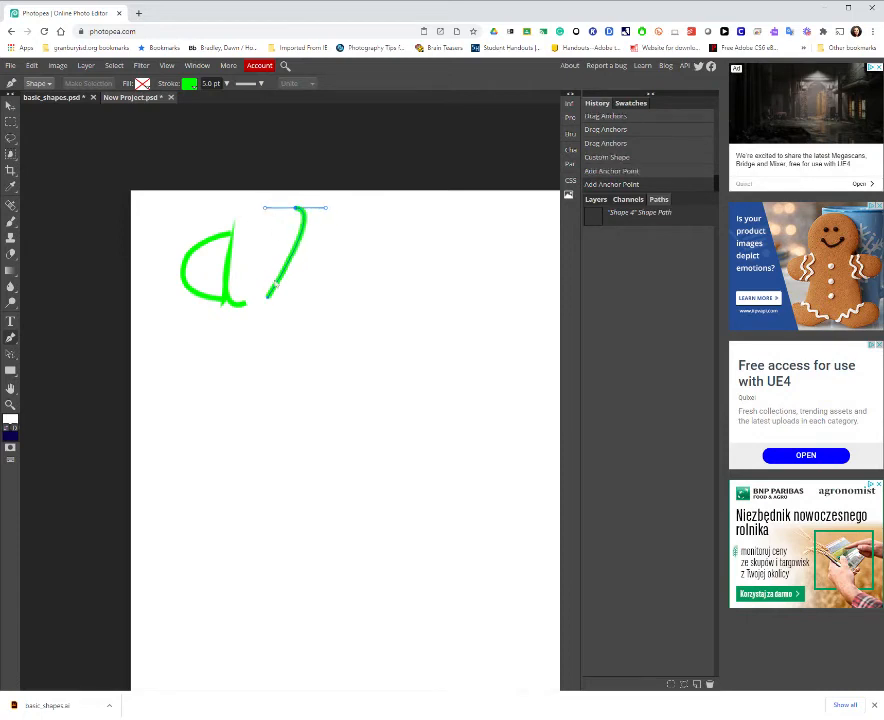
mouse_move(289, 298)
mouse_down()
mouse_move(299, 299)
mouse_move(310, 257)
mouse_up()
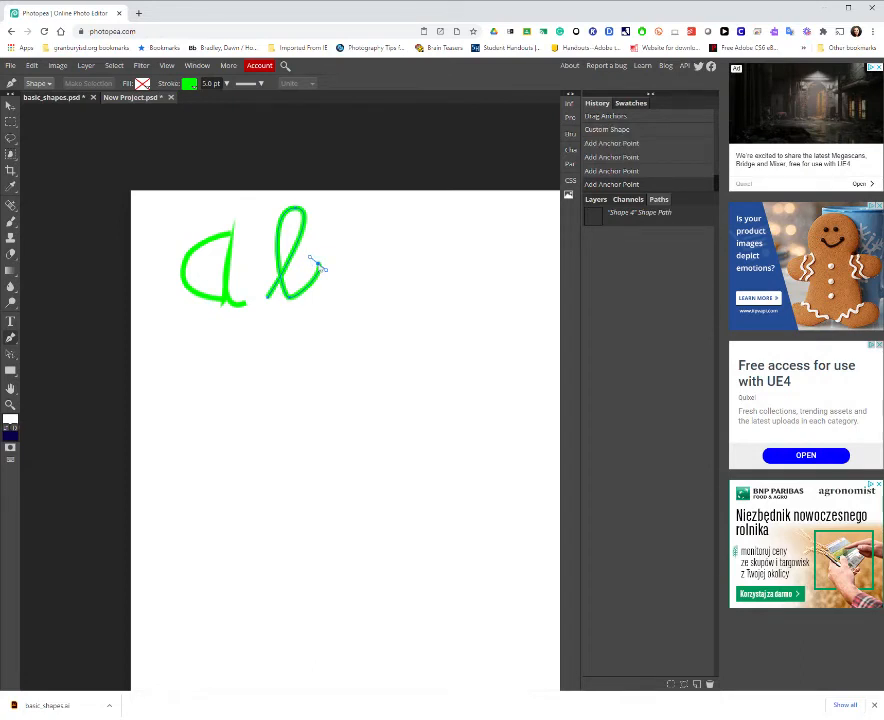
click(319, 265)
drag(335, 268, 337, 267)
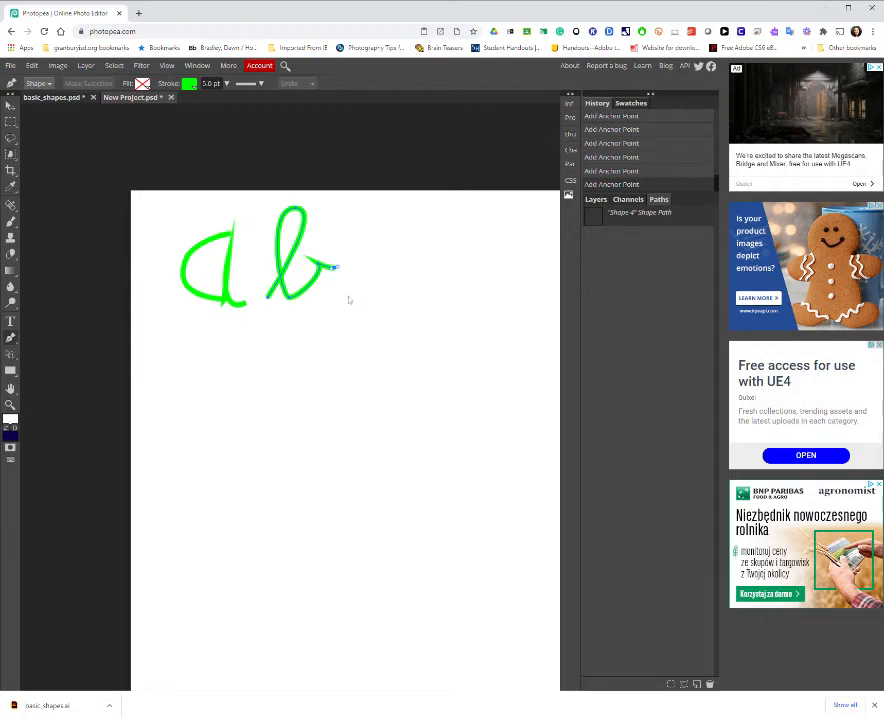
key(Escape)
- Draw the upper loop of a lowercase f beside the b, using many short straight segments
click(347, 295)
click(367, 290)
click(375, 283)
click(382, 268)
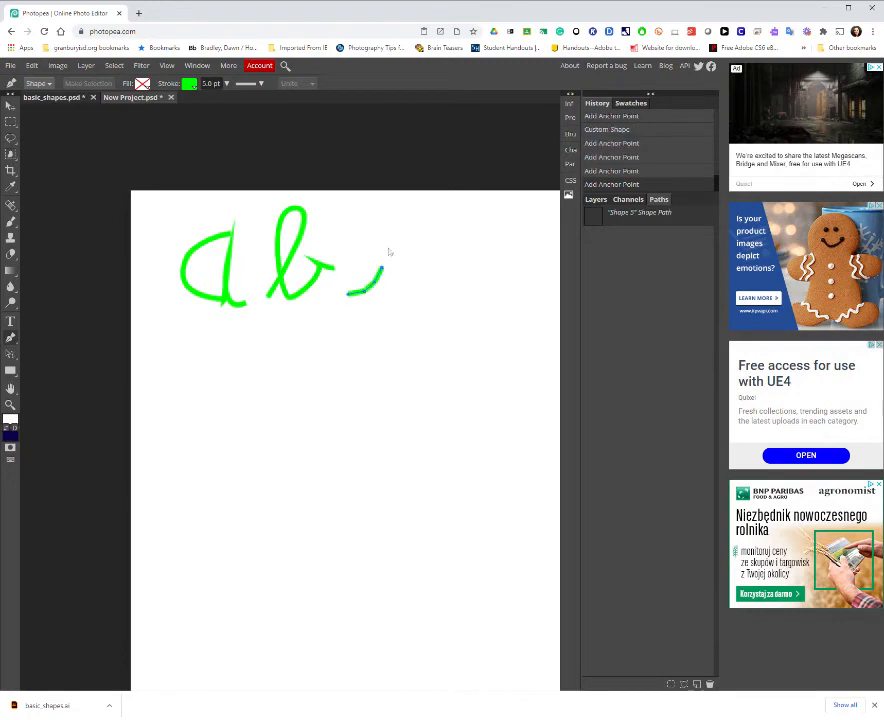
click(388, 247)
click(386, 227)
click(381, 208)
click(365, 205)
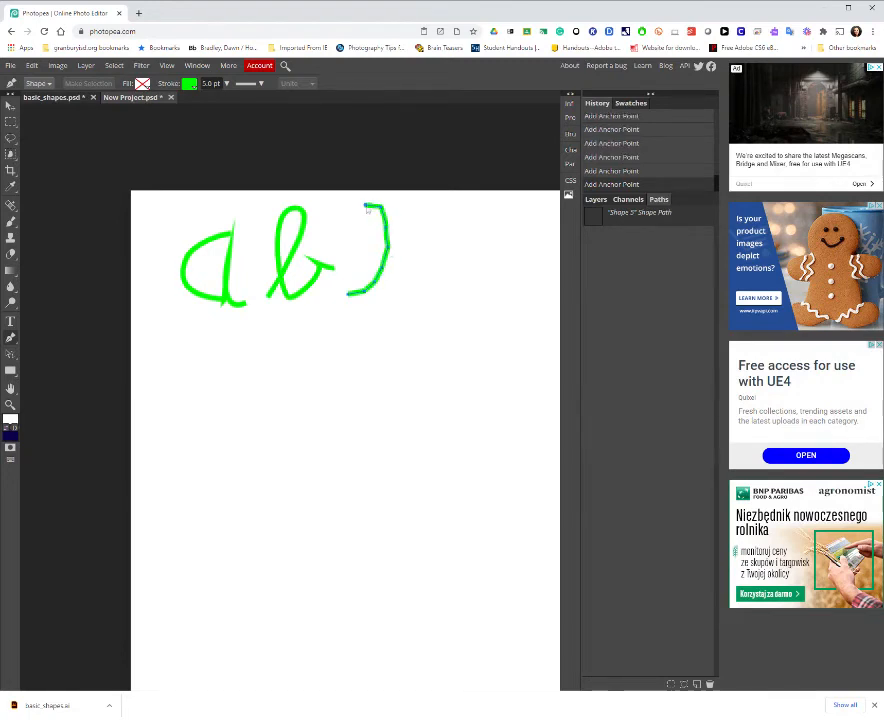
click(364, 223)
click(360, 241)
click(365, 257)
click(361, 274)
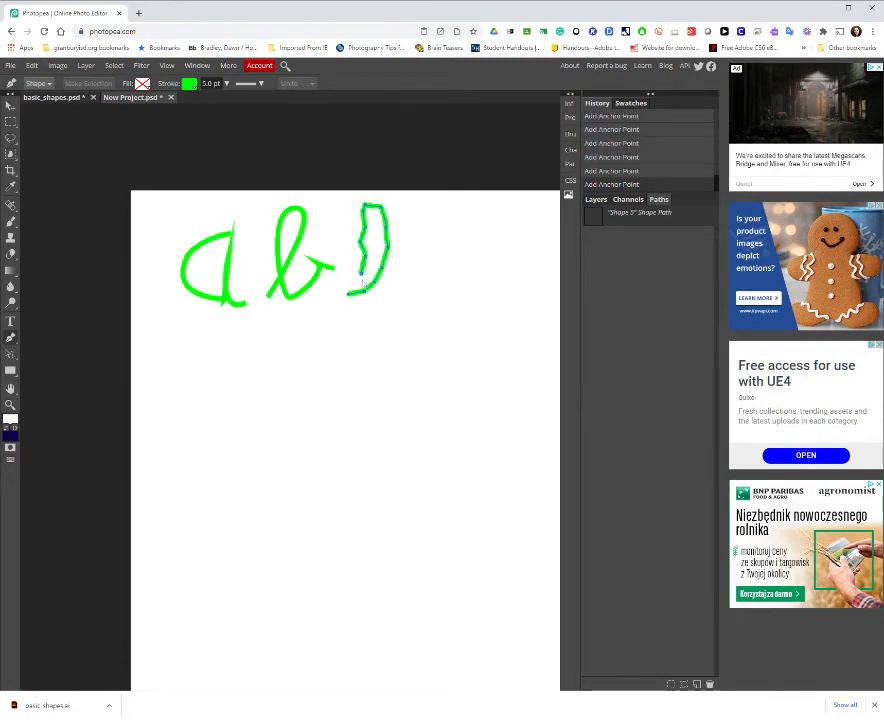
- Continue the segmented f with a straight stem, an angular lower loop and a crossing stroke, undoing the surplus last anchor
click(358, 291)
click(356, 310)
click(356, 329)
click(350, 353)
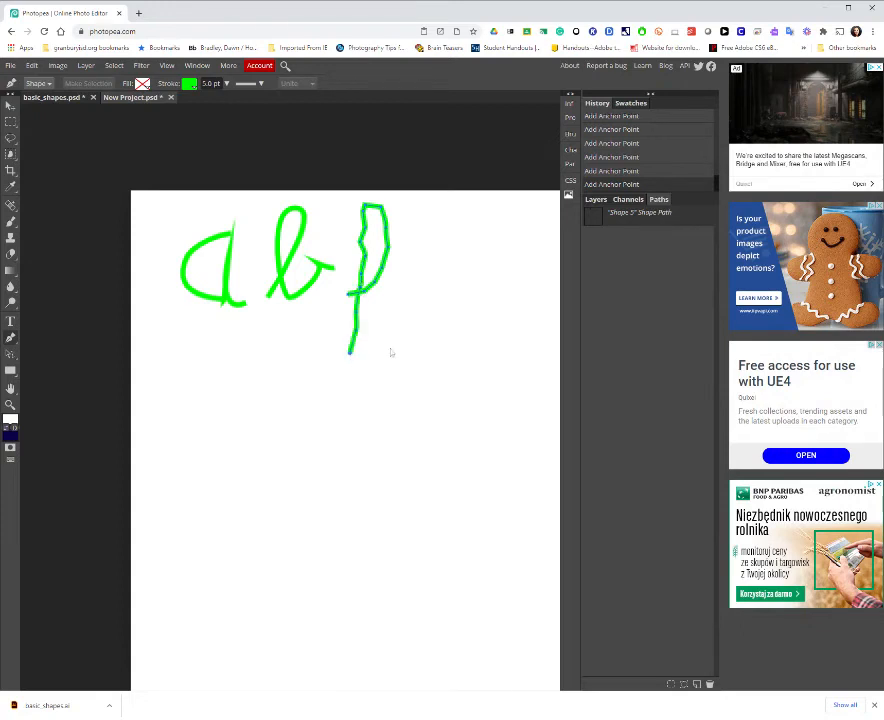
click(390, 350)
click(383, 328)
click(350, 276)
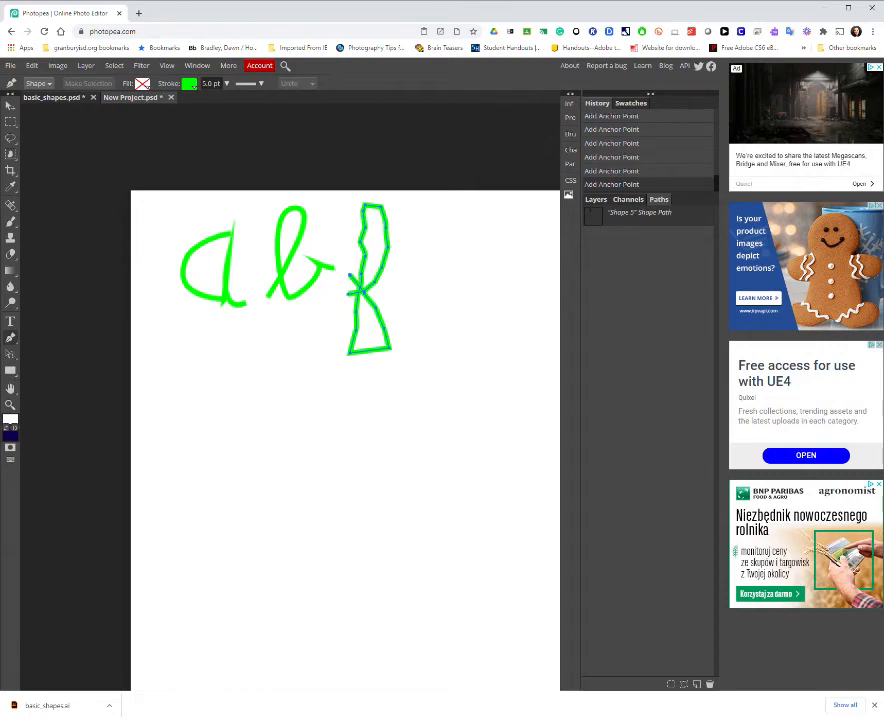
drag(349, 279, 384, 333)
key(ctrl+z)
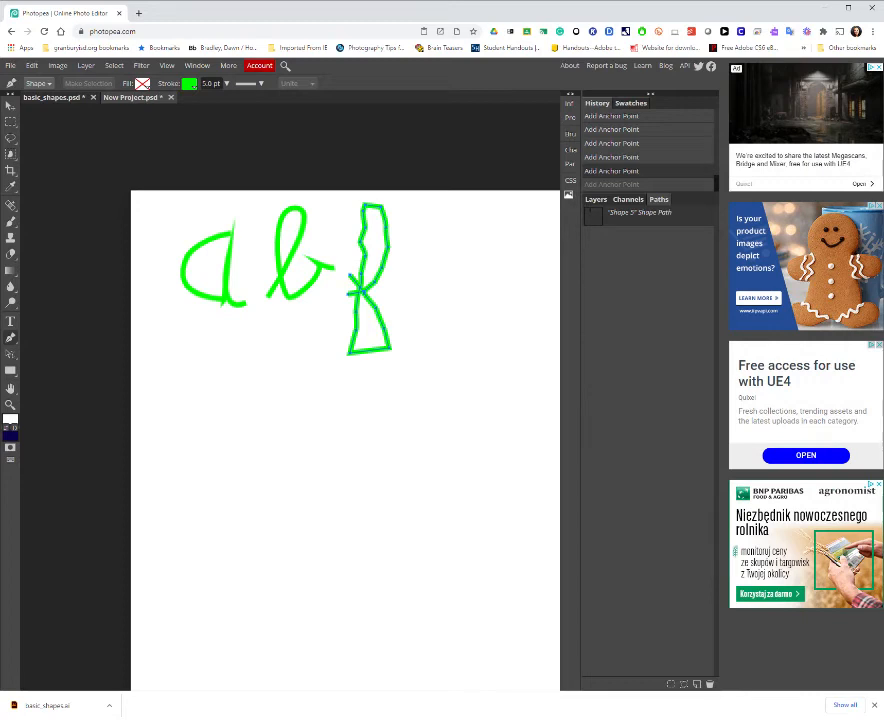
- Draw a smooth lowercase f beside the segmented one, using only four anchors with curved top and bottom loops and a crossing stroke
click(408, 292)
click(438, 211)
drag(438, 211, 455, 224)
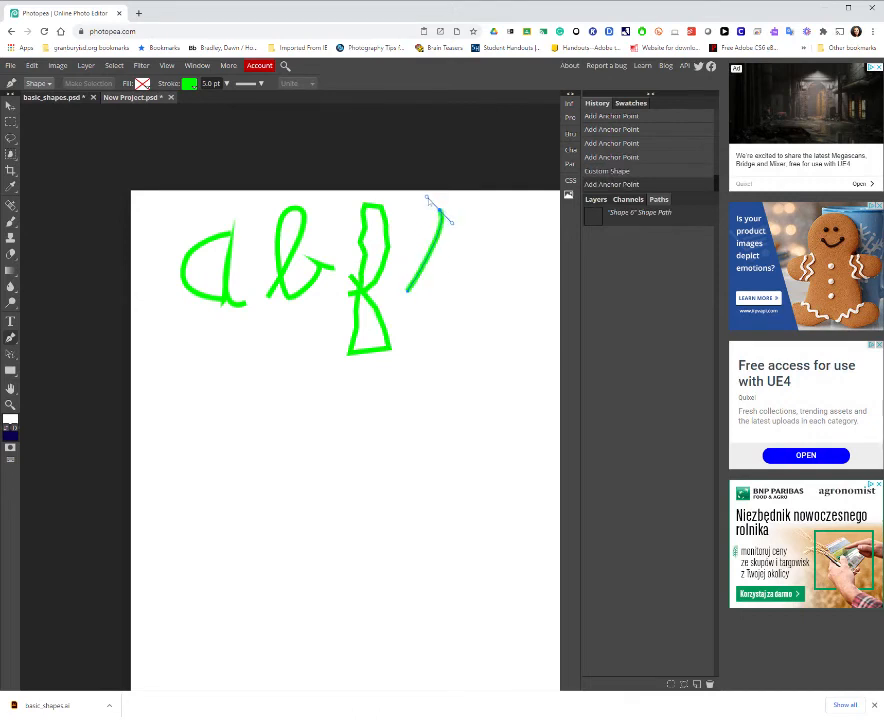
drag(417, 358, 428, 378)
drag(410, 260, 449, 273)
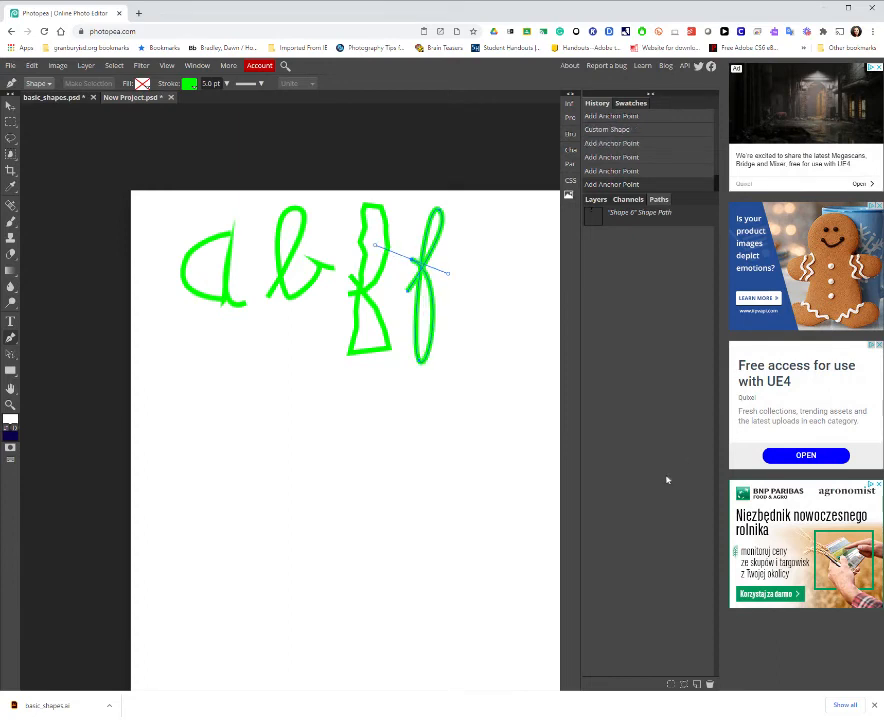
key(Escape)
- Select the layers Shape 1 through Shape 6 and use Path Select to compare the letters' paths
click(596, 200)
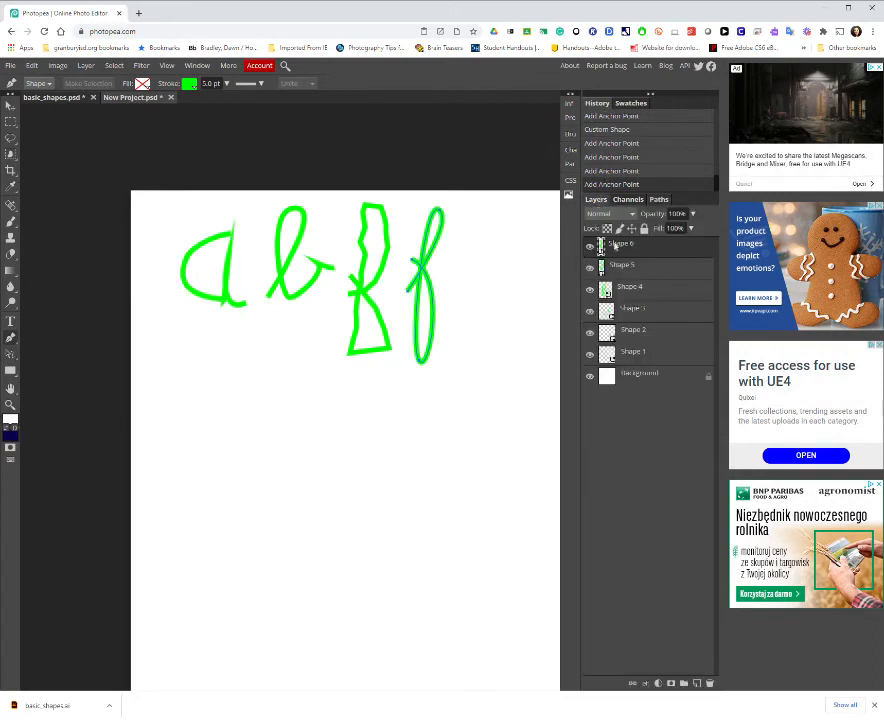
click(633, 355)
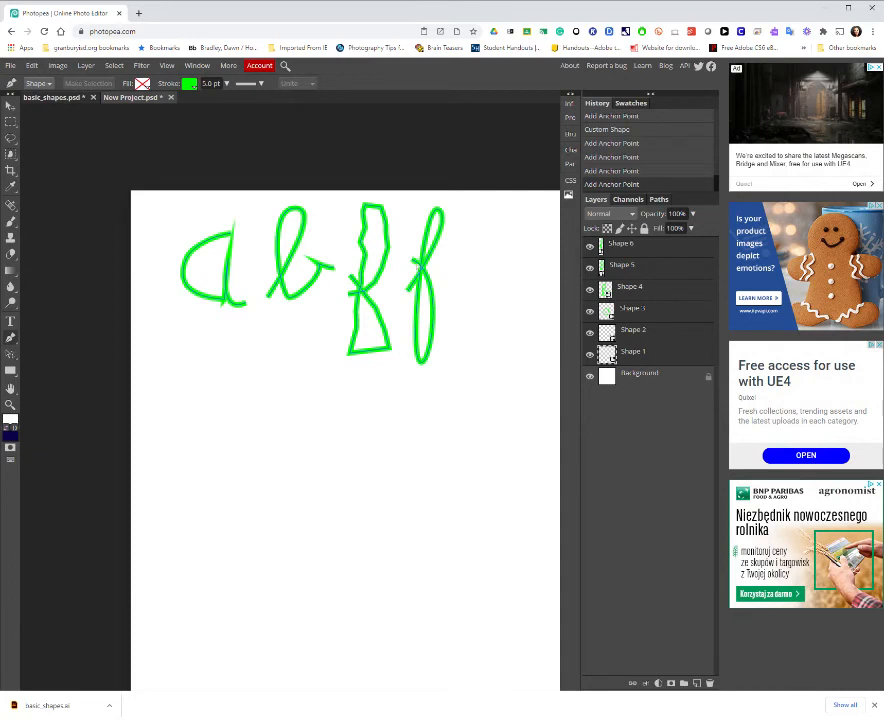
click(12, 356)
click(39, 358)
drag(172, 198, 471, 364)
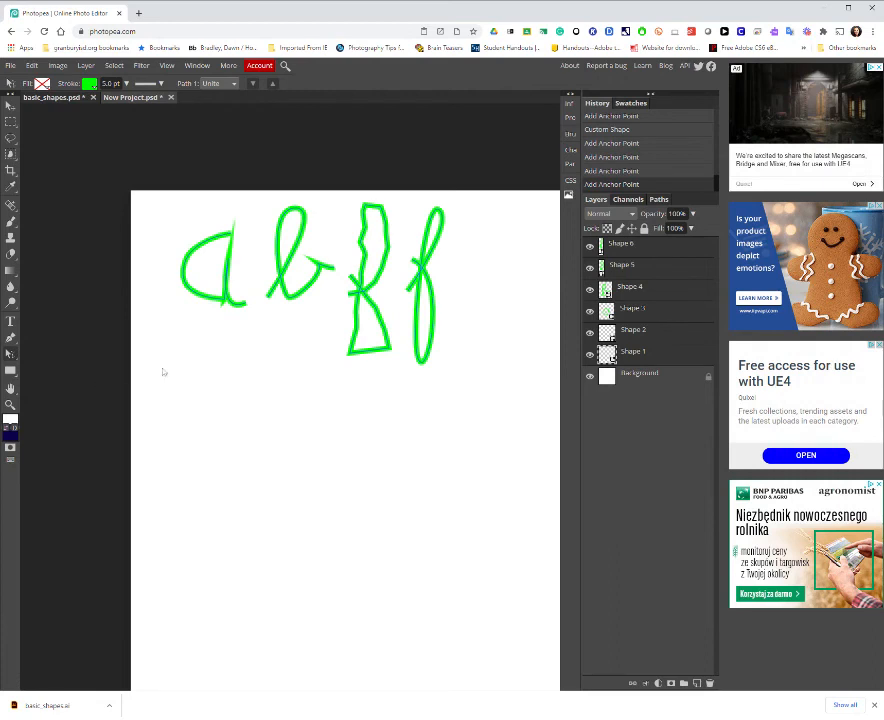
- With the Pen tool, draw a path below the letter a with a flat segment, a rounded arch and a second flat segment
click(10, 337)
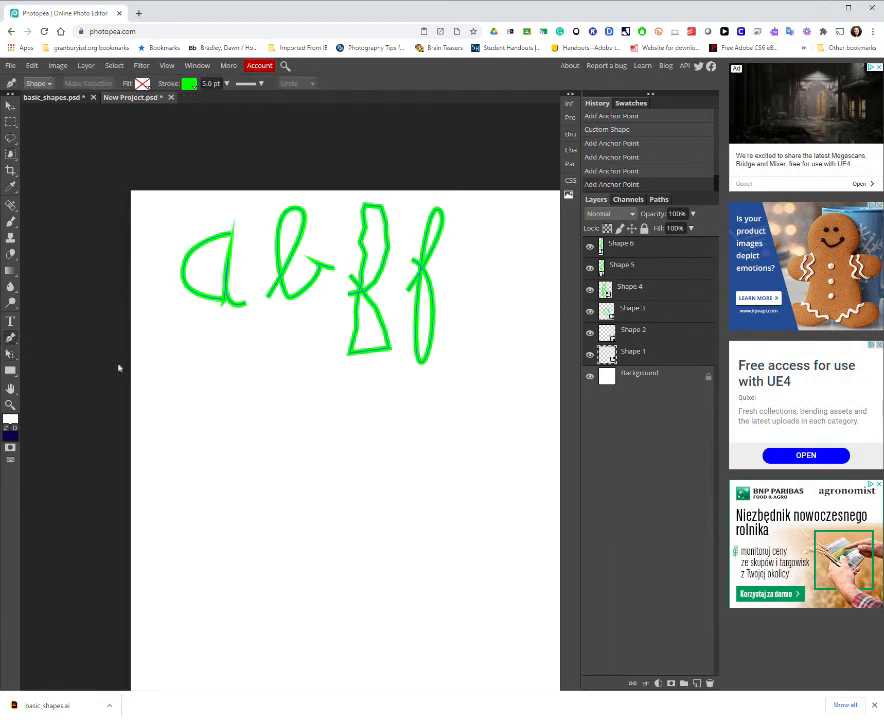
click(180, 399)
click(218, 399)
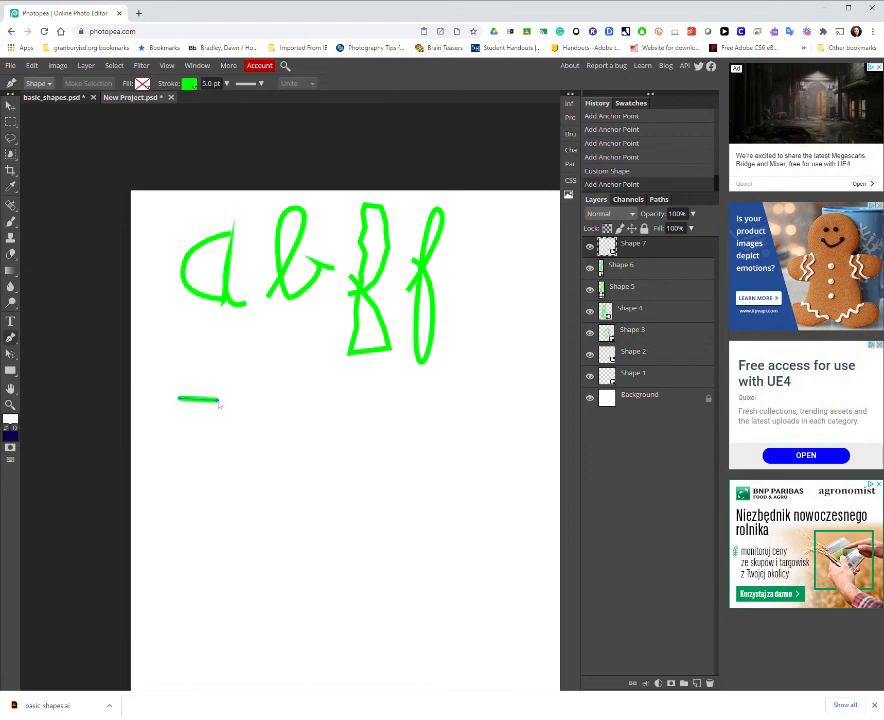
drag(237, 355, 285, 402)
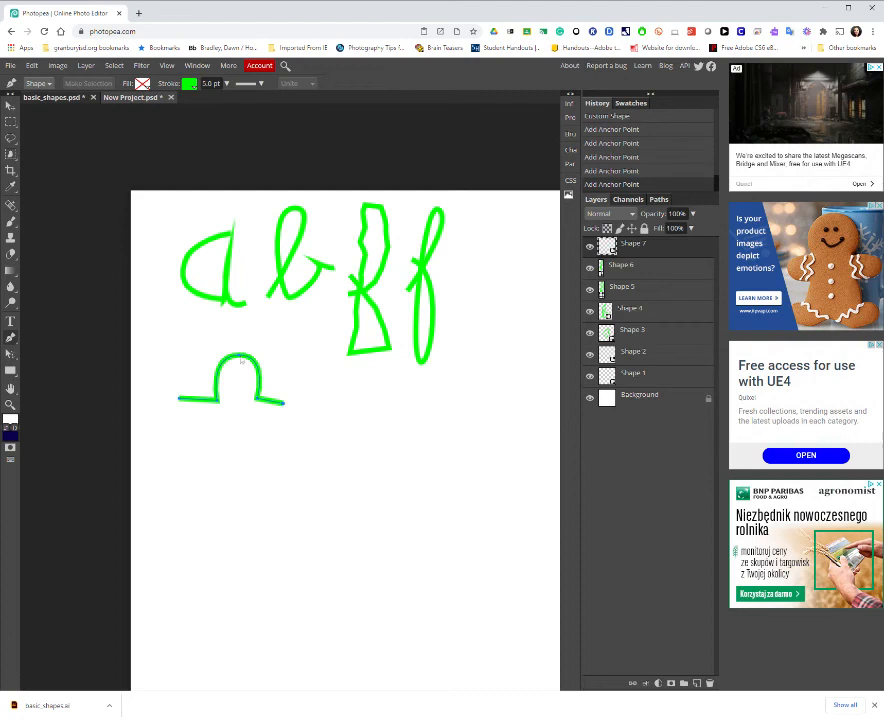
- With Direct Select, collapse both handles of the arch's top anchor onto the anchor to turn it into a sharp peak
click(10, 354)
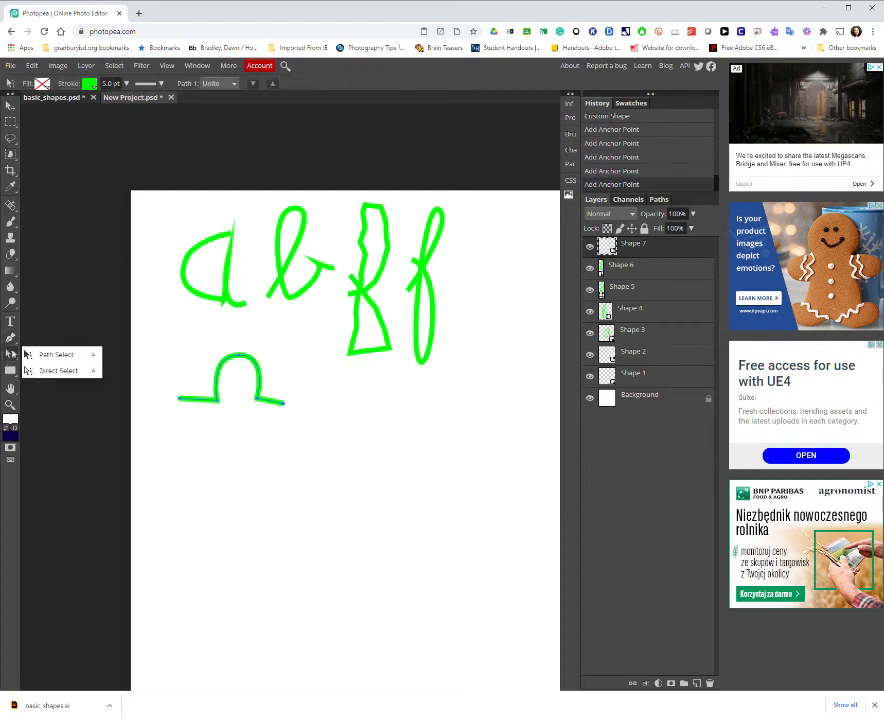
click(45, 370)
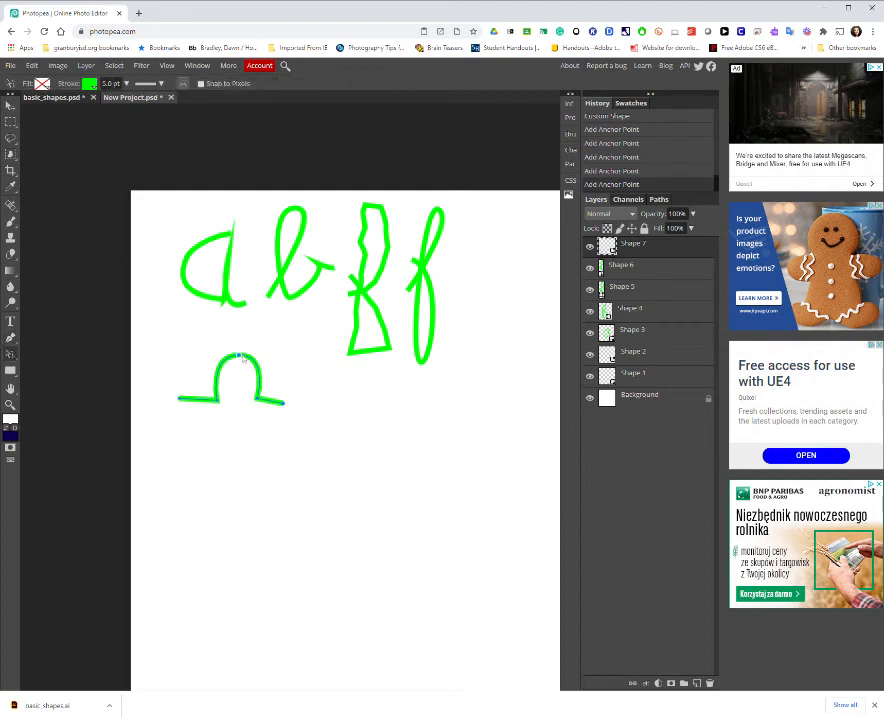
click(240, 357)
click(183, 84)
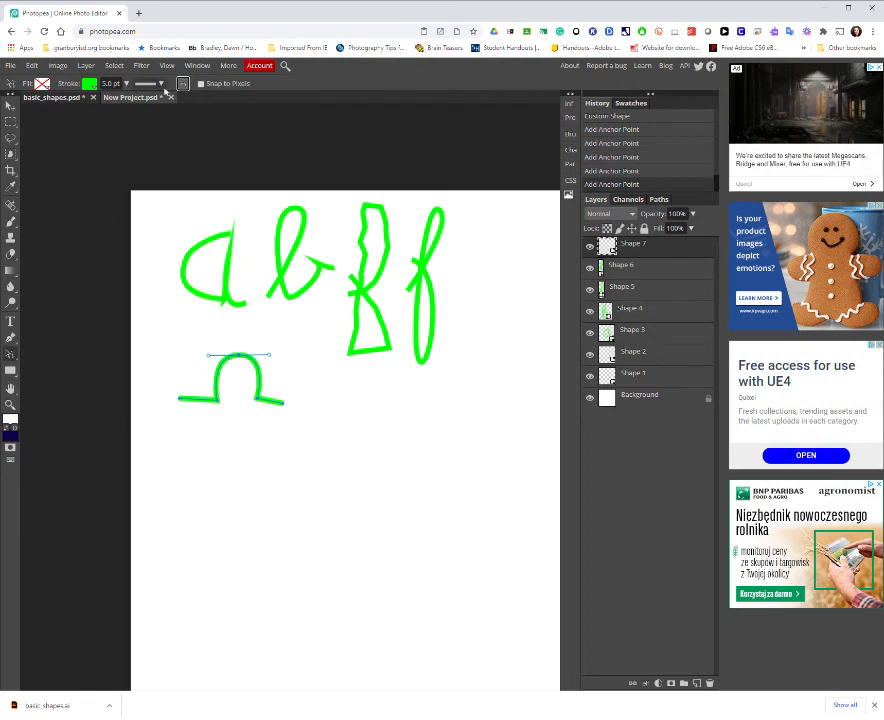
click(161, 84)
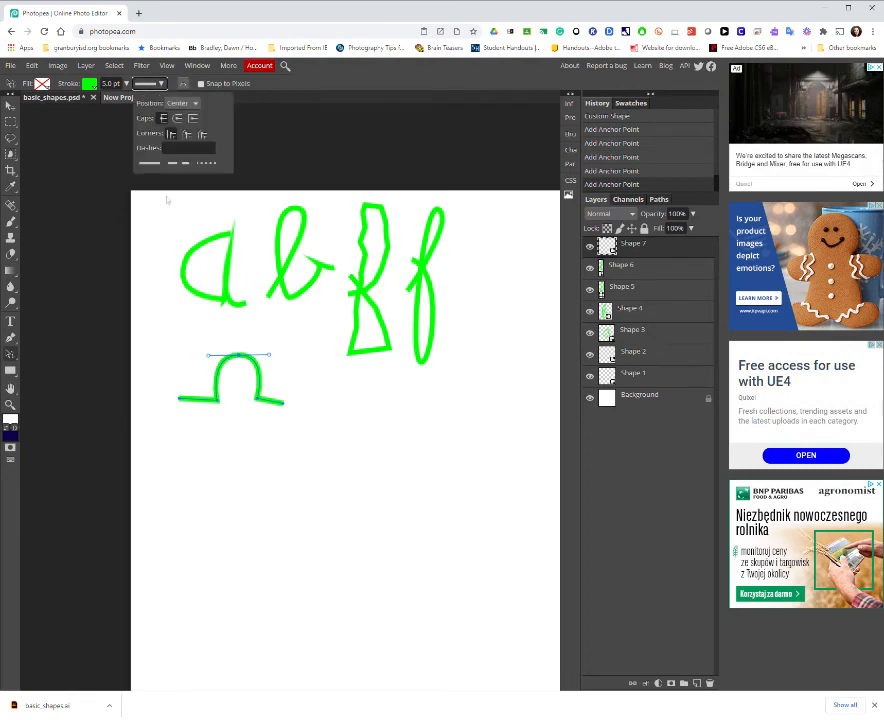
click(211, 359)
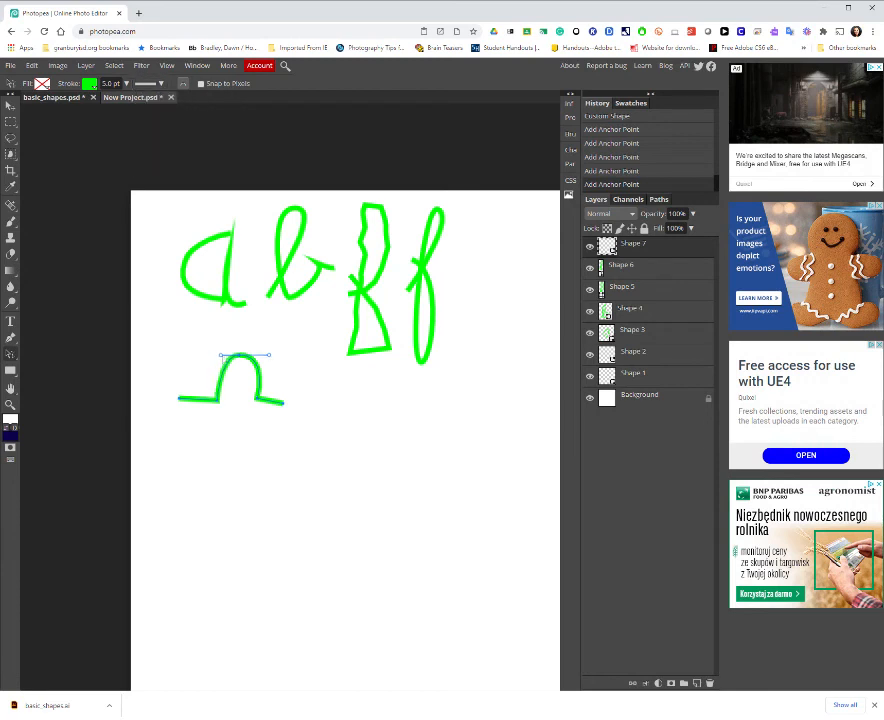
drag(211, 357, 239, 355)
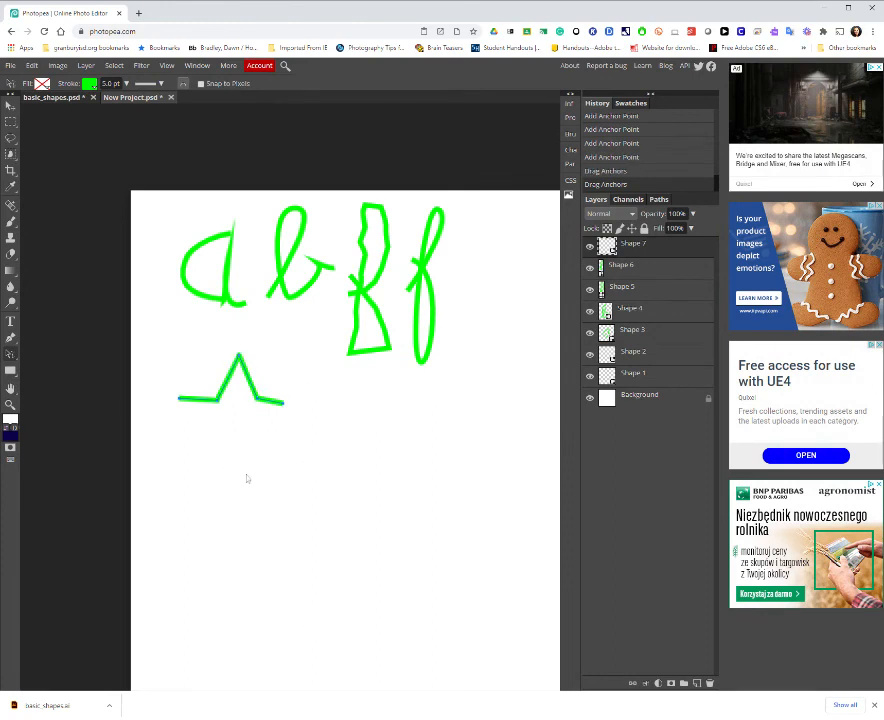
- Draw a second rounded arch with flat ends below the f letters, and convert its top anchor to a corner with the Pen tool
click(10, 338)
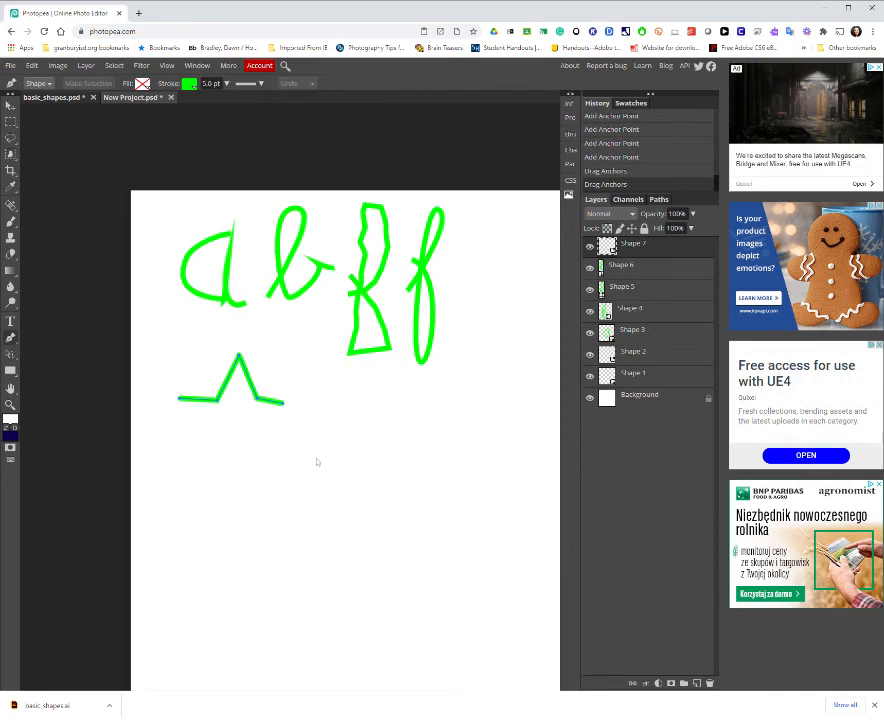
click(316, 457)
click(350, 457)
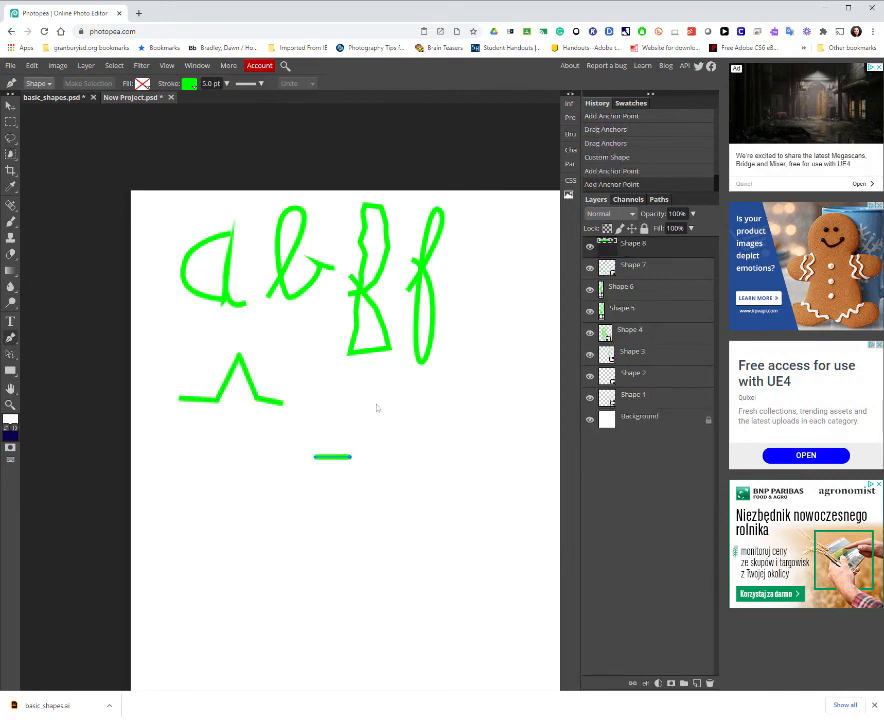
drag(374, 403, 400, 403)
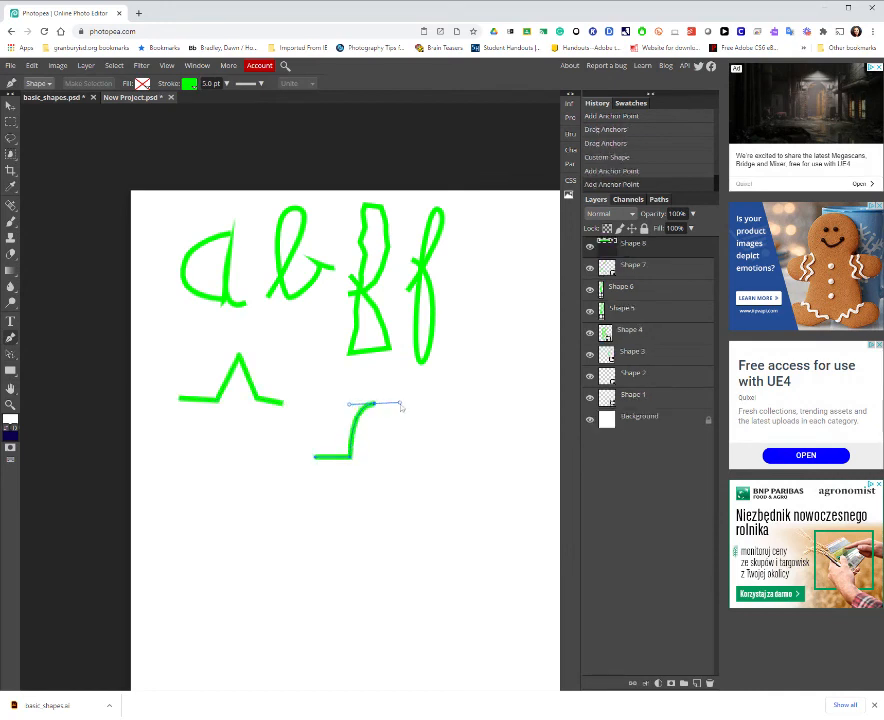
click(395, 455)
click(420, 453)
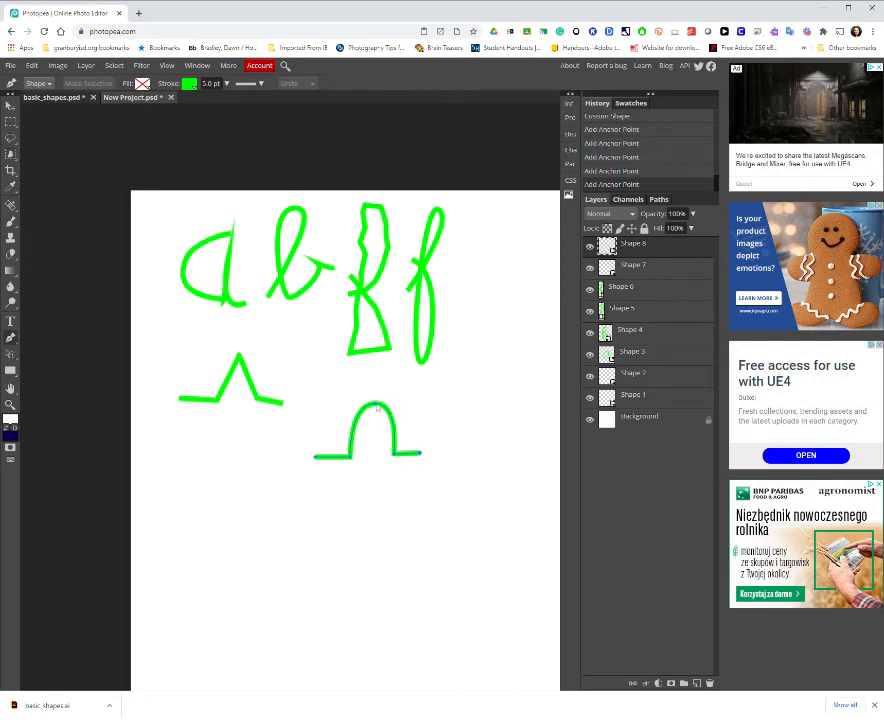
ctrl+click(376, 405)
alt+click(375, 404)
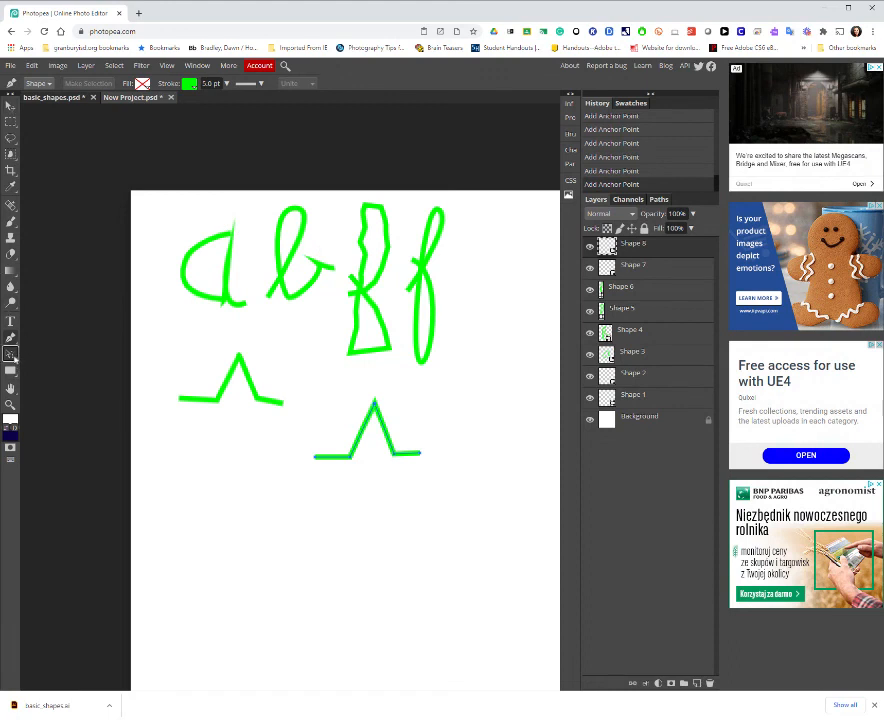
- Select the letter a's layer, Shape 3, and set its stroke corners to the bevel style, the third corner option
click(10, 355)
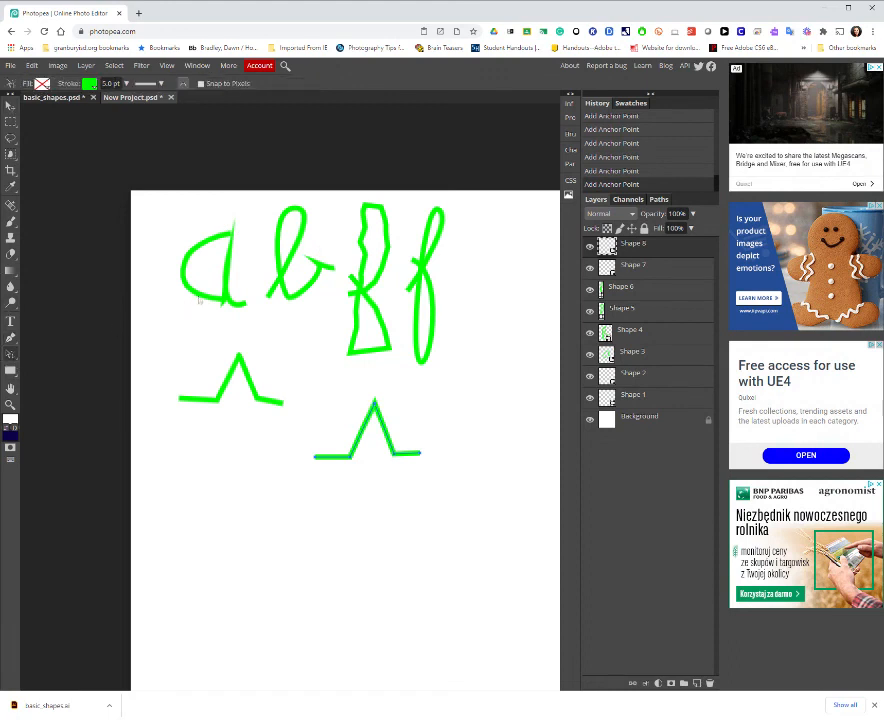
click(648, 395)
click(639, 376)
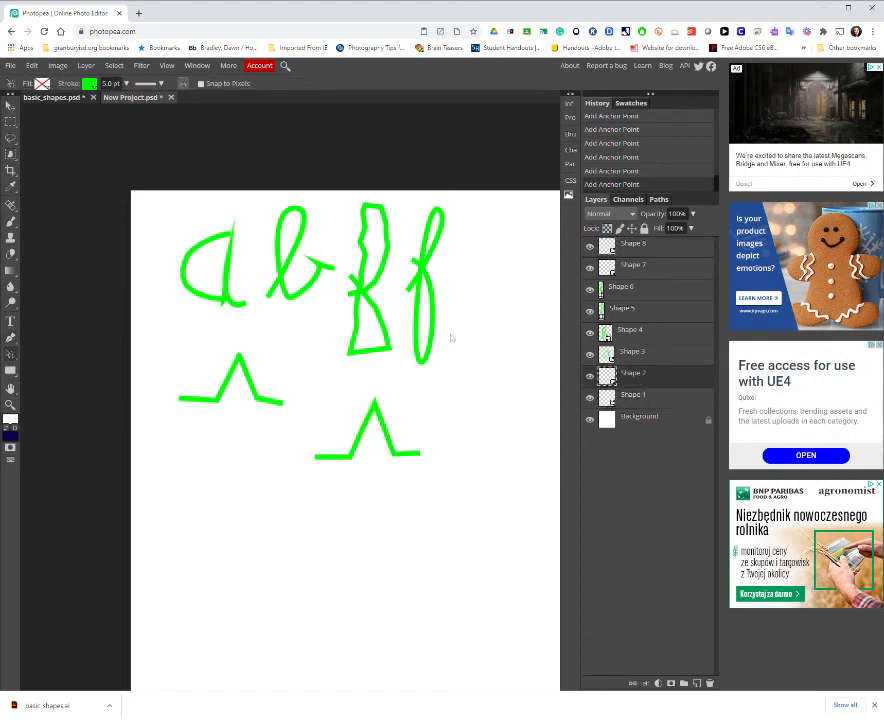
click(659, 200)
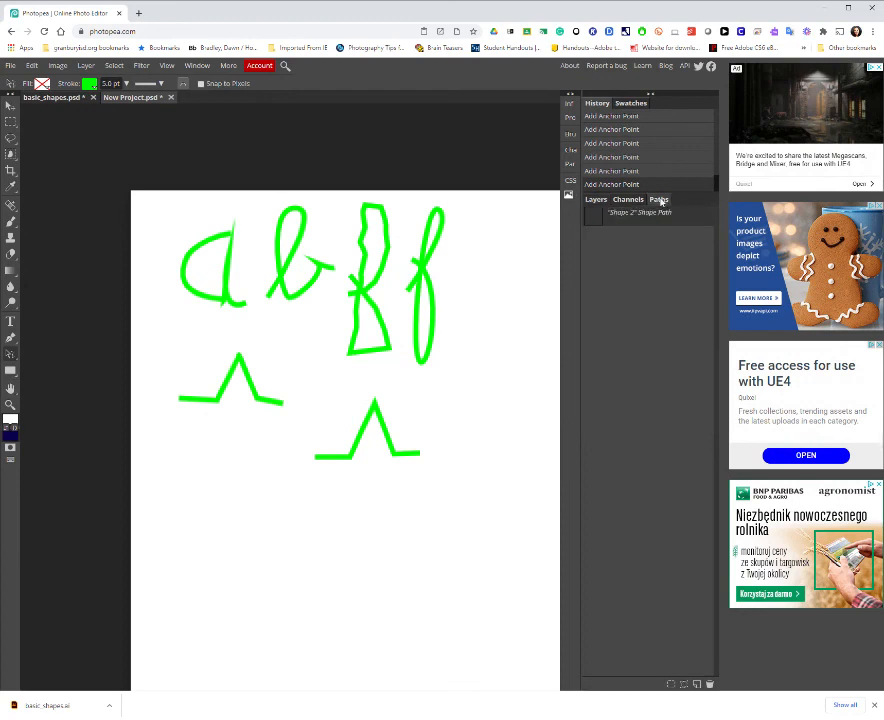
click(596, 199)
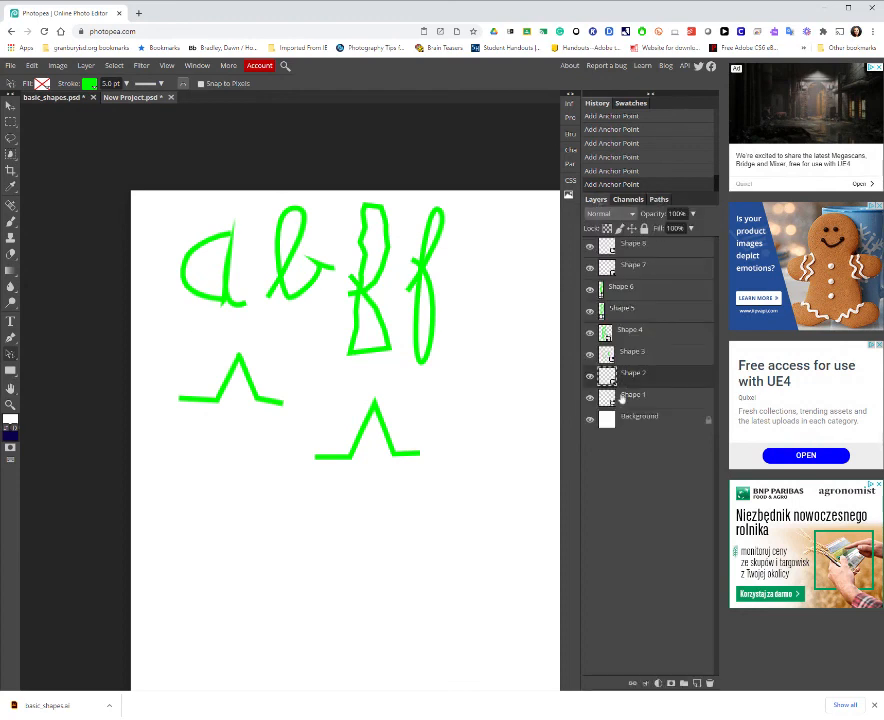
click(635, 356)
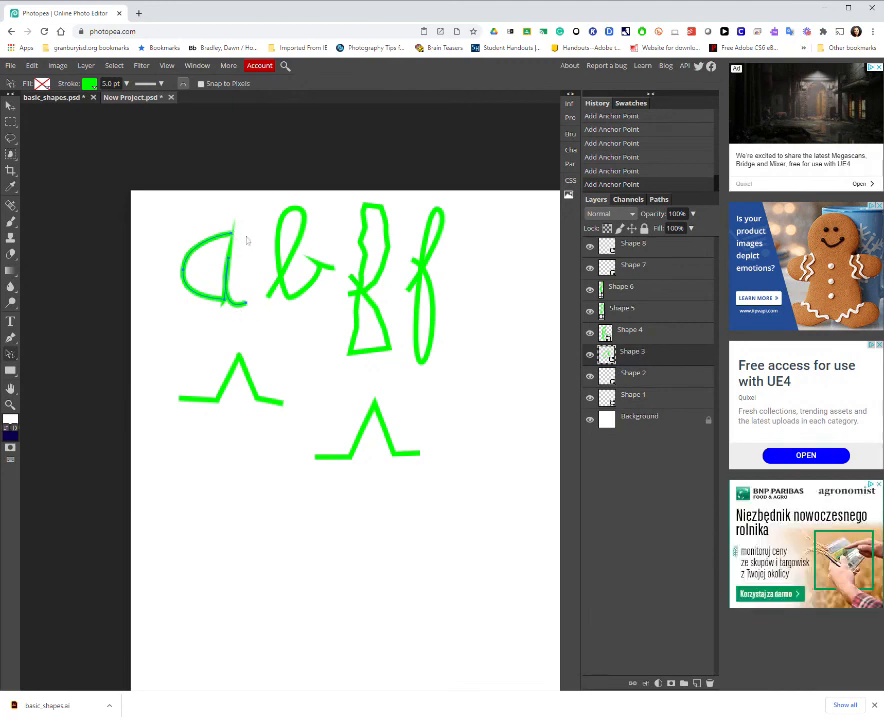
click(150, 83)
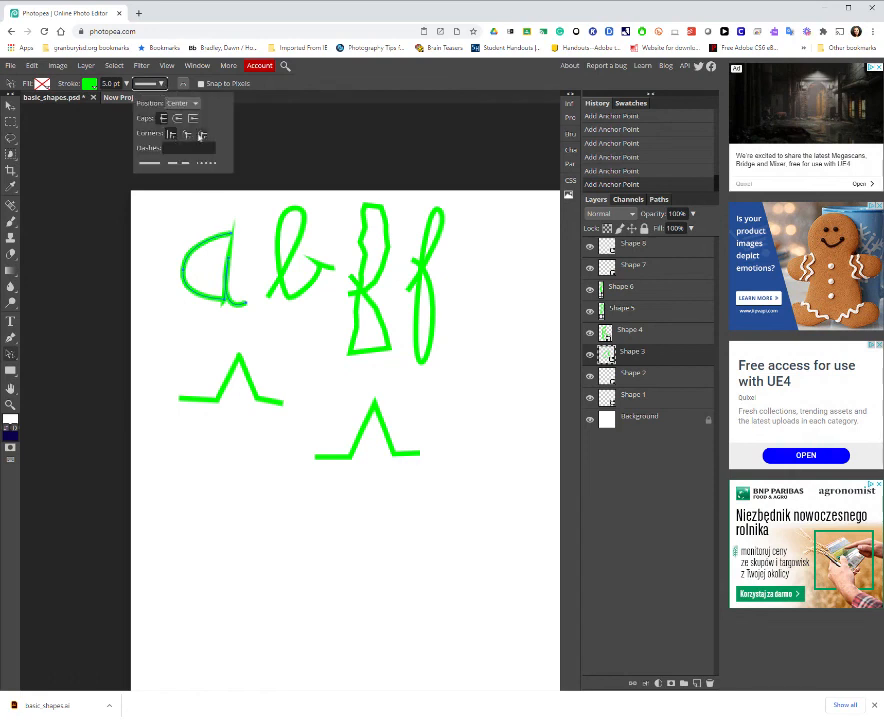
click(202, 136)
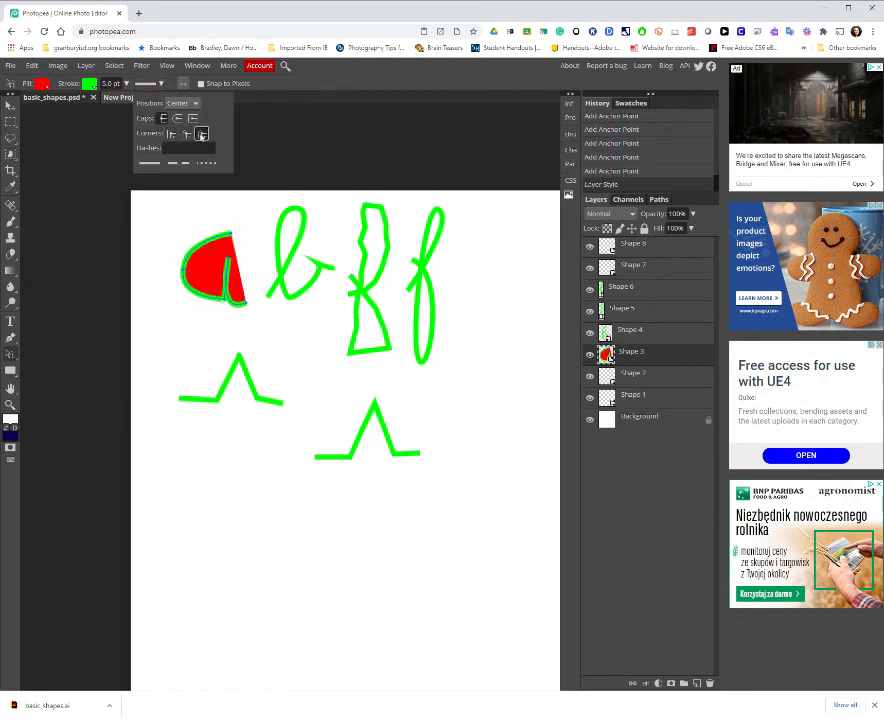
- Set the letter a's fill to none and check its stroke corner options
click(45, 85)
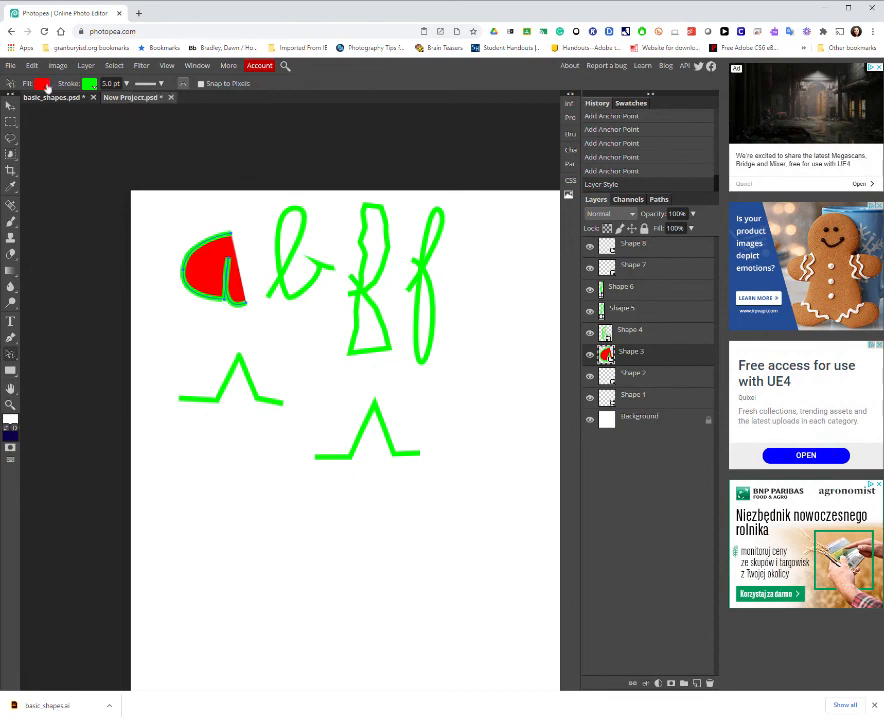
click(74, 103)
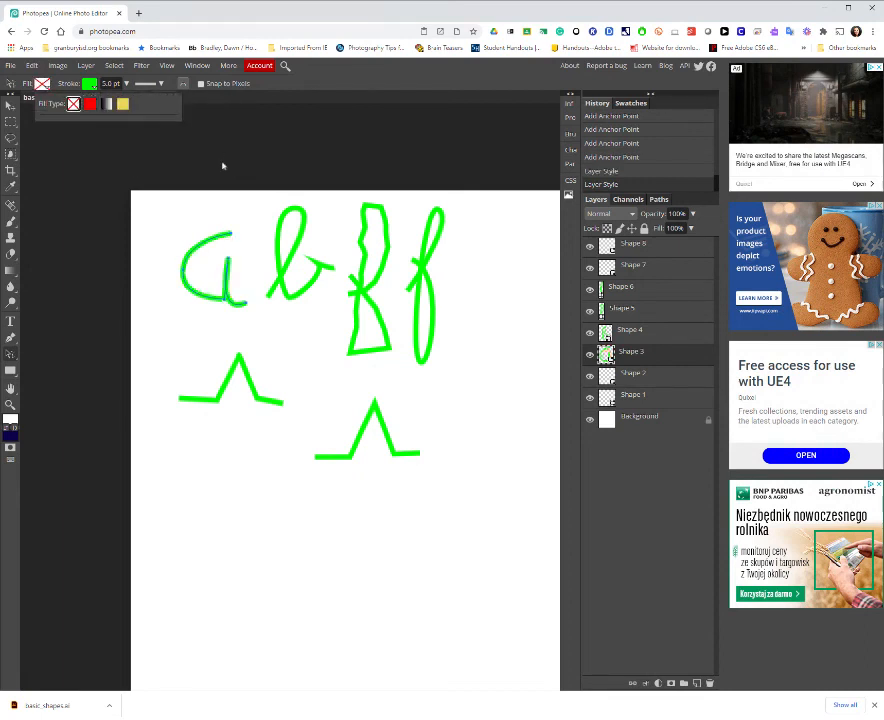
click(160, 84)
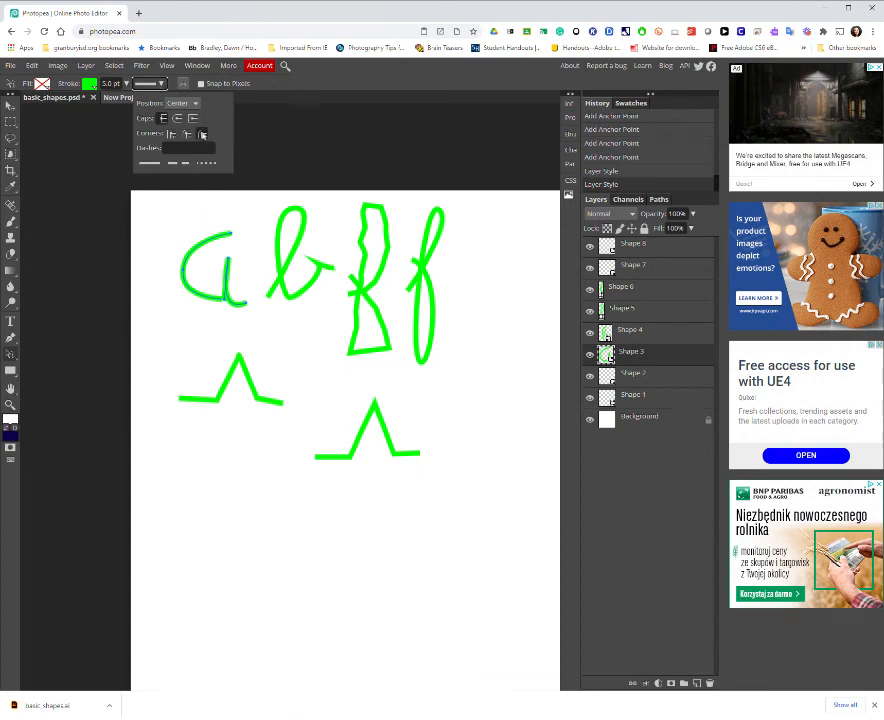
click(337, 73)
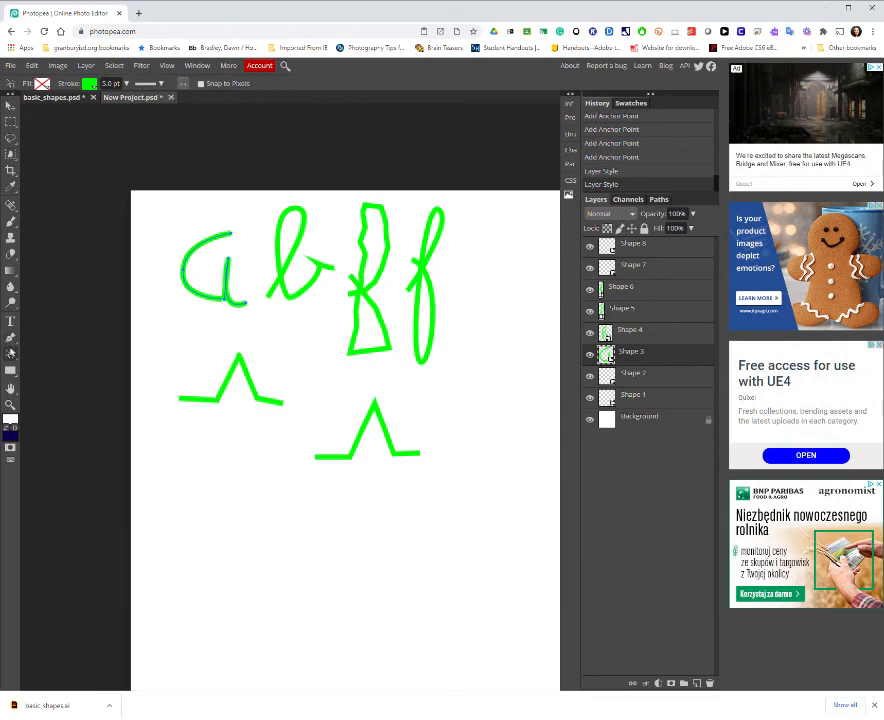
- With Direct Select, move the top anchor of the a's stem up to the bowl's upper end and raise the tail's end anchor slightly
right_click(11, 355)
click(55, 370)
drag(229, 261, 232, 239)
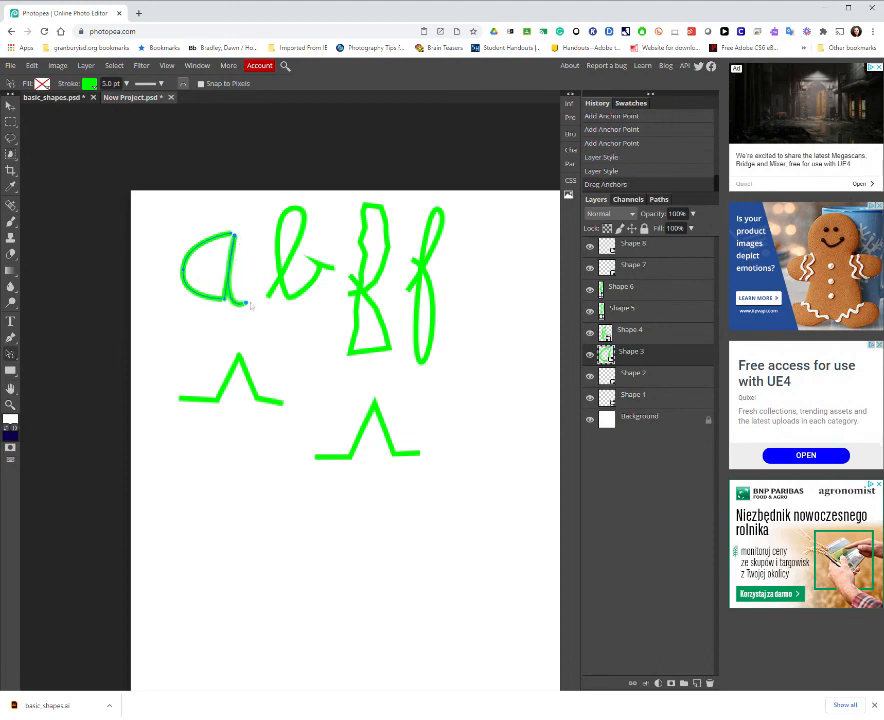
drag(250, 302, 251, 298)
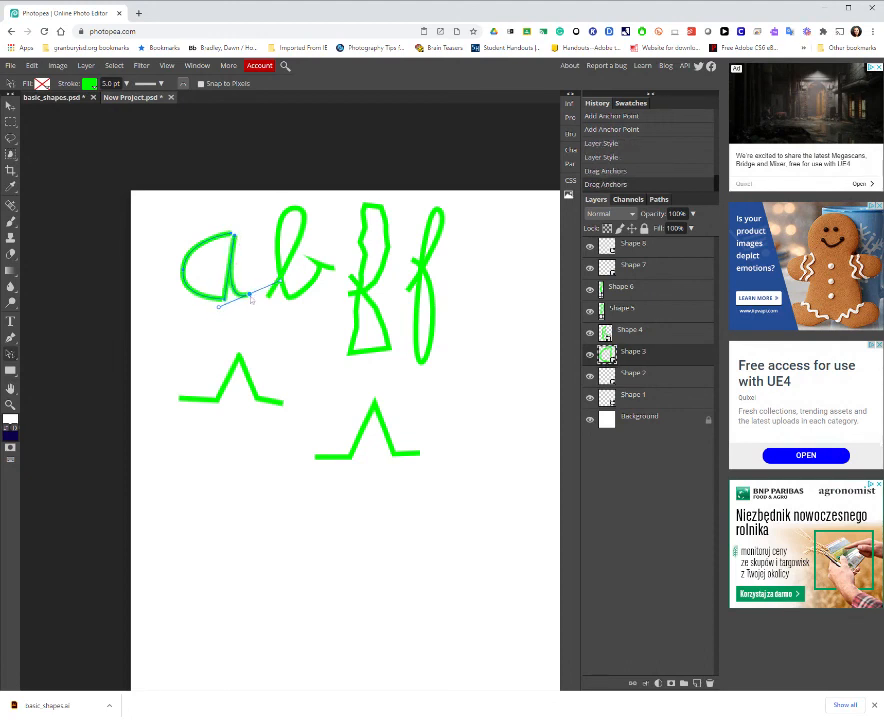